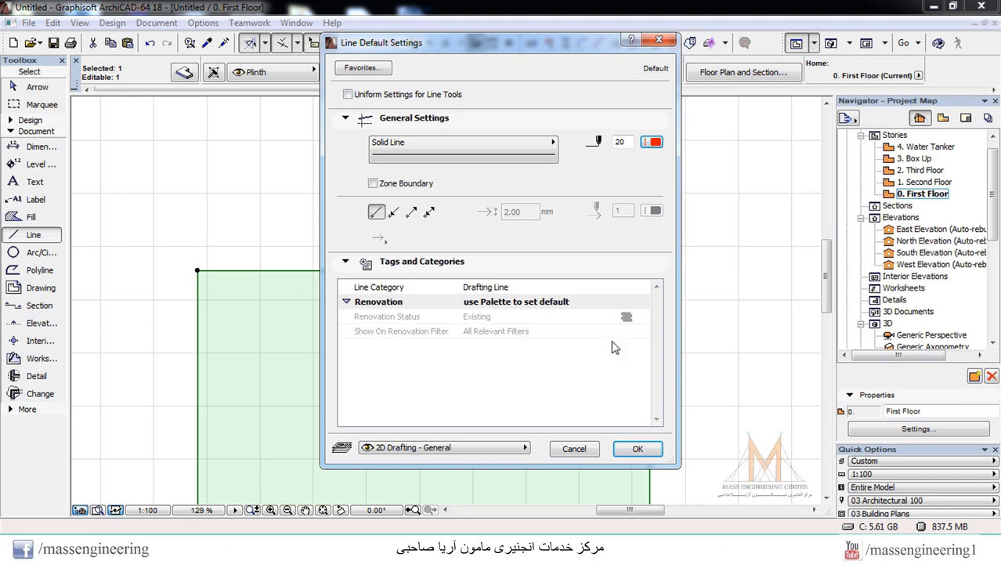
Step: Accept a solid line with pen 20 as the line default and deselect the plinth slab
{"action": "left_click", "coordinate": [635, 448]}
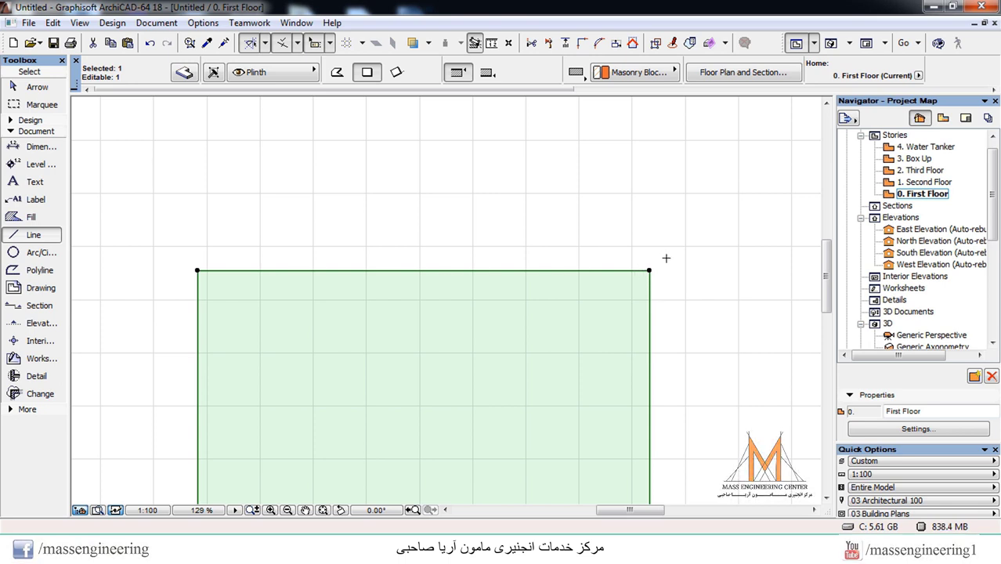
{"action": "scroll", "coordinate": [650, 269], "scroll_direction": "up", "scroll_amount": 3}
{"action": "left_click", "coordinate": [650, 268]}
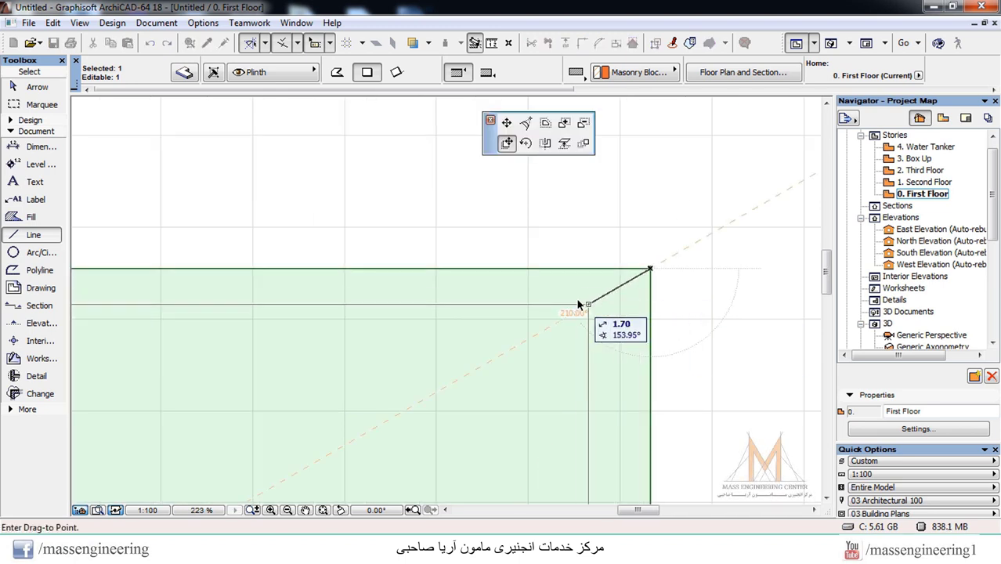
{"action": "key", "text": "Escape"}
{"action": "key", "text": "Escape"}
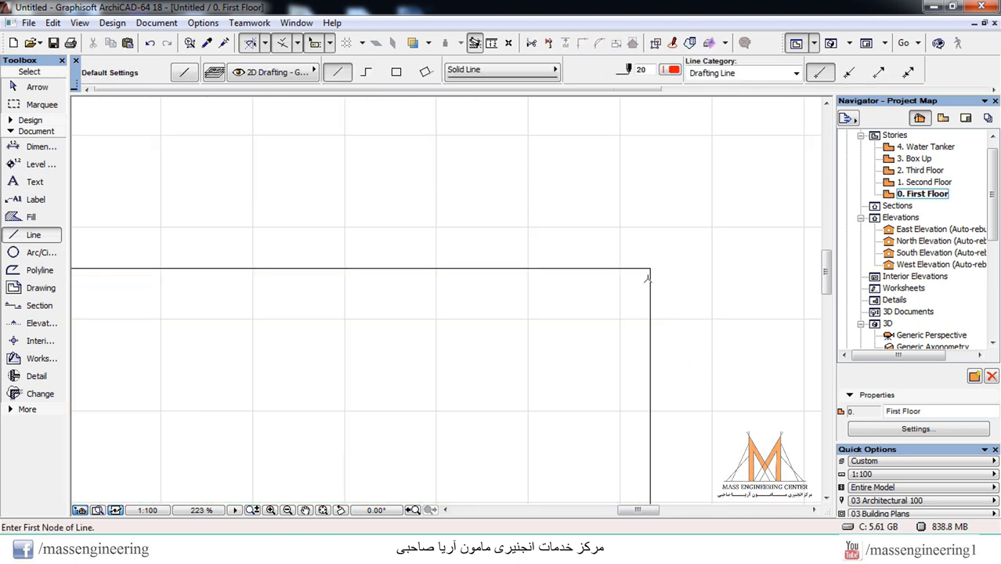
Step: Try a single line from the slab's upper-right corner along its upper edge, and undo it
{"action": "left_click", "coordinate": [650, 269]}
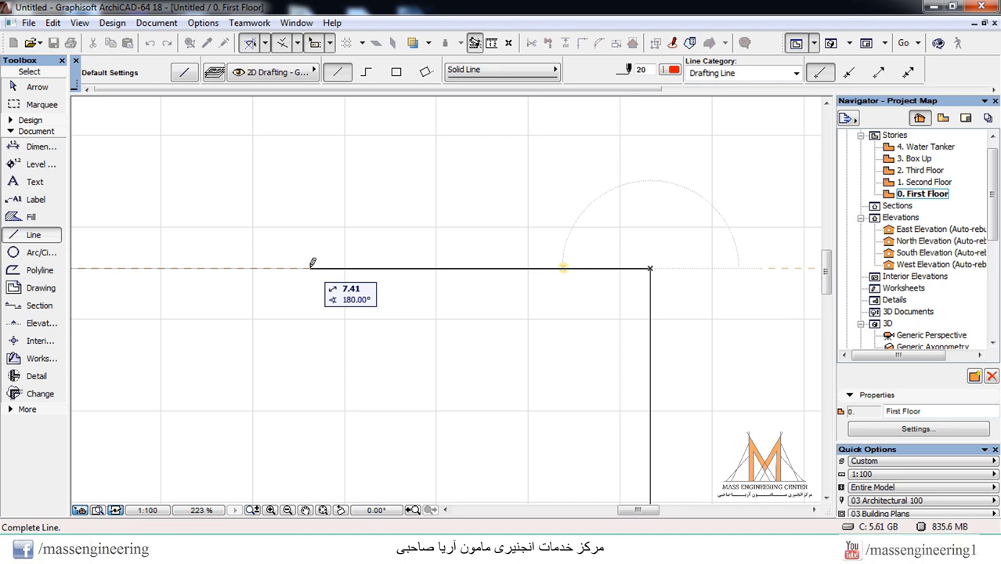
{"action": "left_click", "coordinate": [375, 265]}
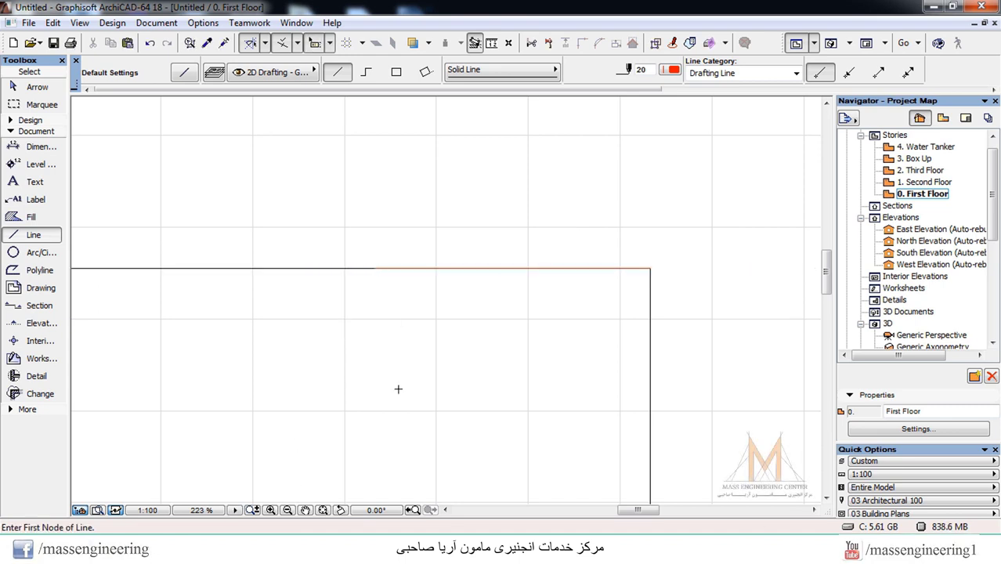
{"action": "scroll", "coordinate": [375, 269], "scroll_direction": "up", "scroll_amount": 3}
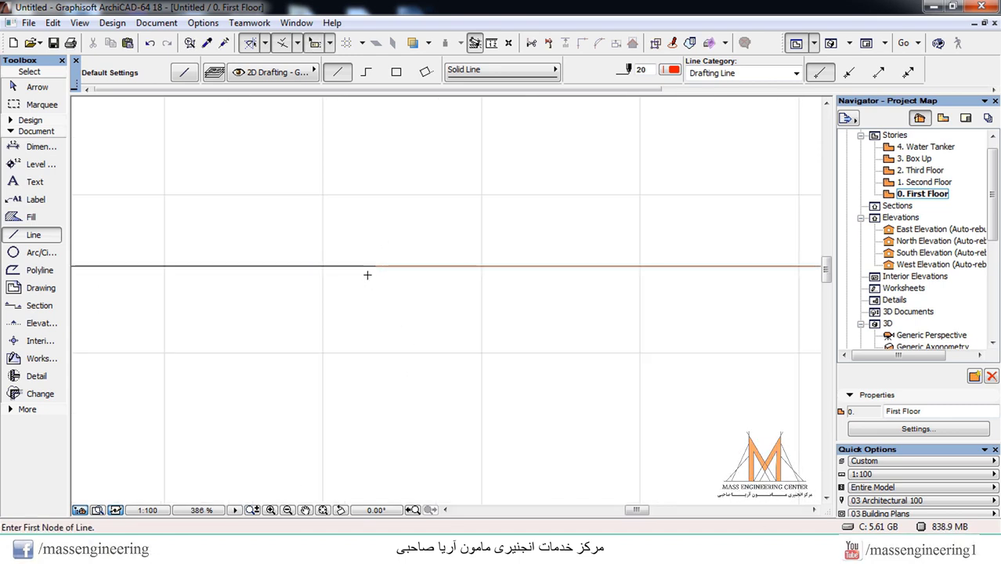
{"action": "key", "text": "ctrl+z"}
{"action": "scroll", "coordinate": [272, 273], "scroll_direction": "down", "scroll_amount": 2}
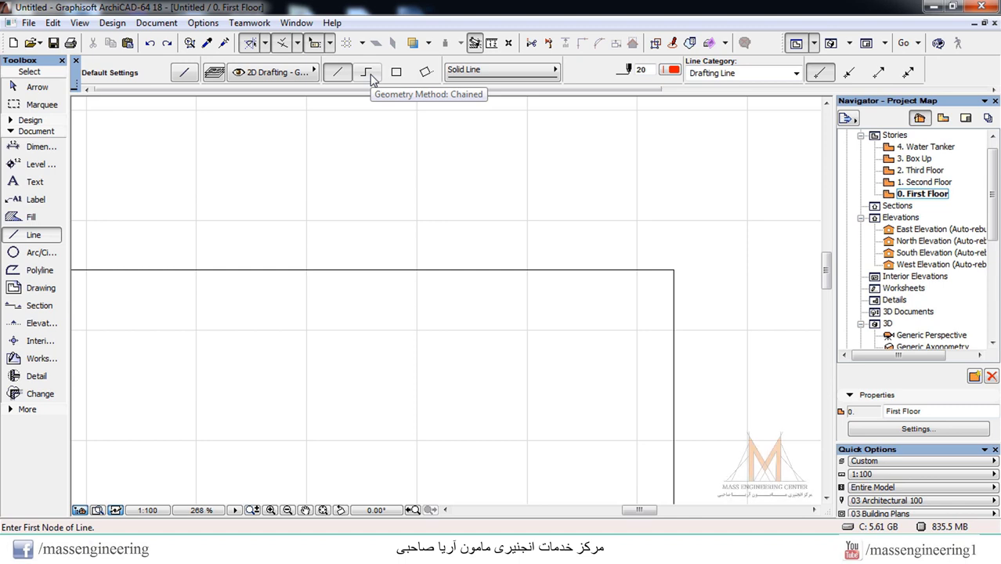
Step: Switch the Line tool to the Chained geometry method and try a chain from the slab's upper-right corner along its upper edge
{"action": "left_click", "coordinate": [369, 73]}
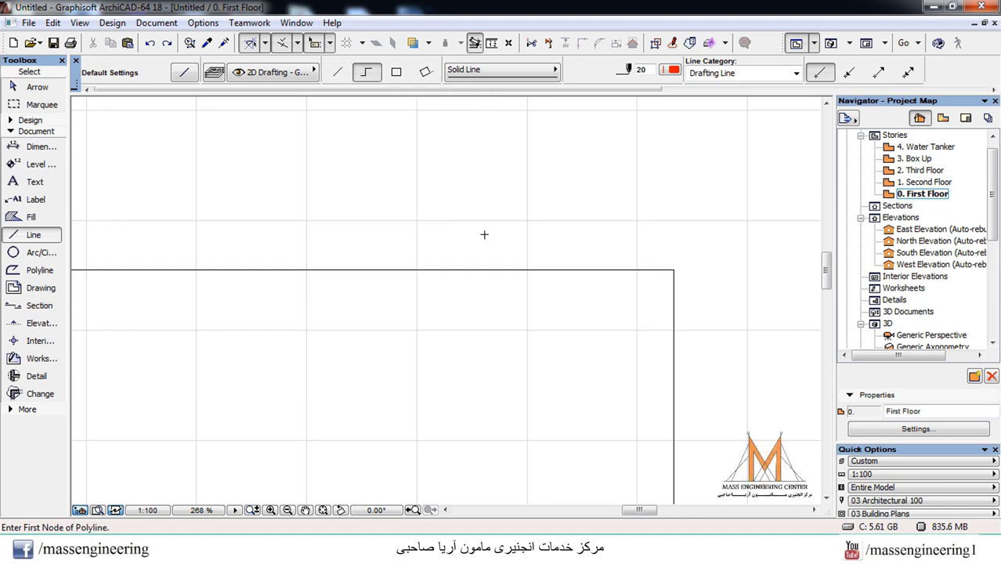
{"action": "left_click", "coordinate": [674, 270]}
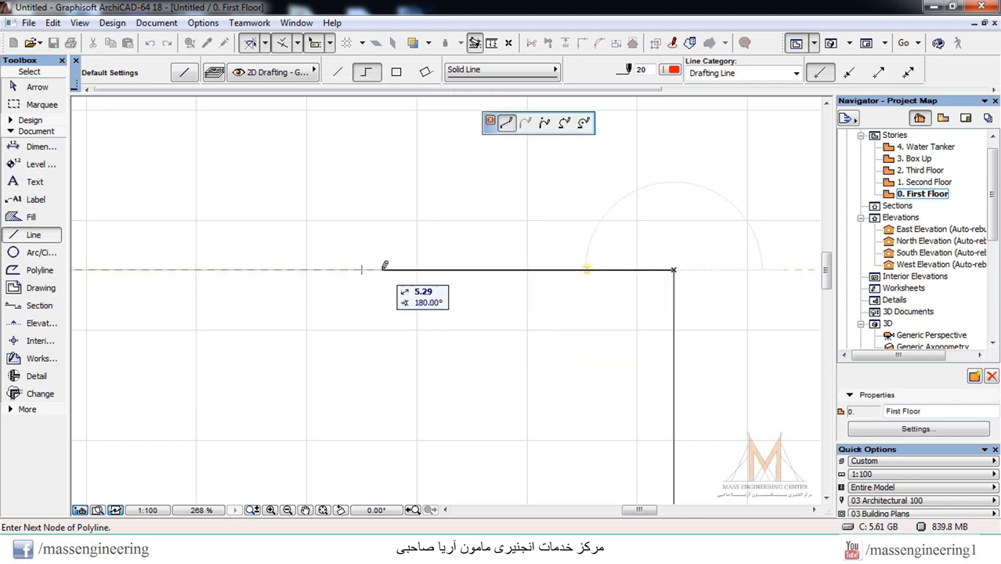
{"action": "left_click", "coordinate": [342, 270]}
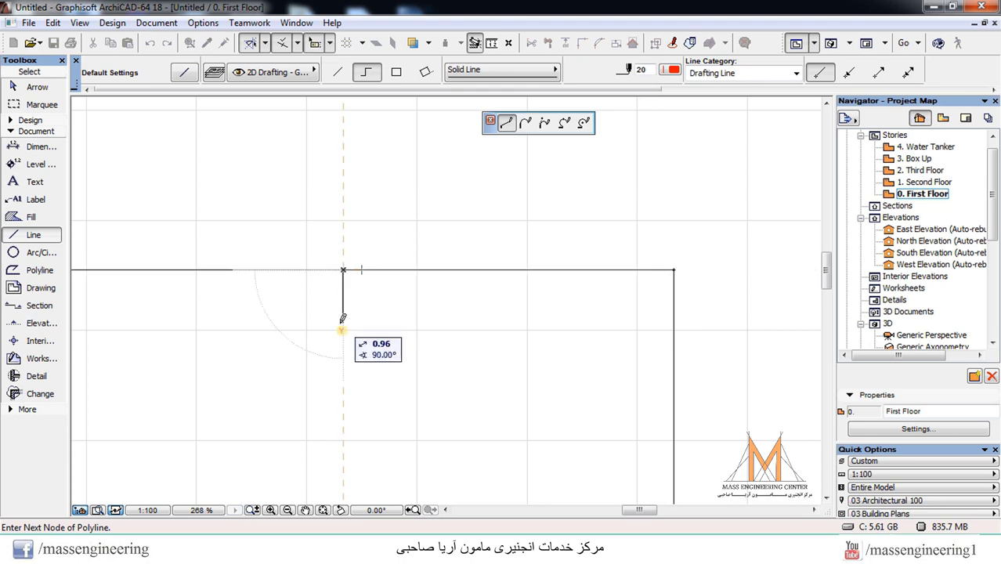
{"action": "key", "text": "Escape"}
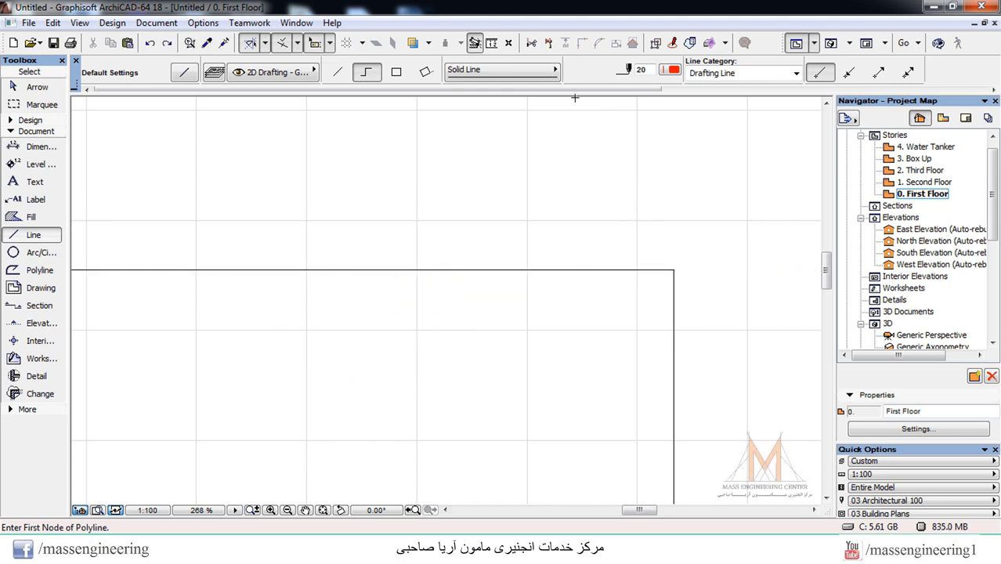
Step: Draw a red pen-20 chained line from the slab's upper-right corner along a third of its upper edge, 2.5 down, and across to the left edge
{"action": "left_click", "coordinate": [669, 72]}
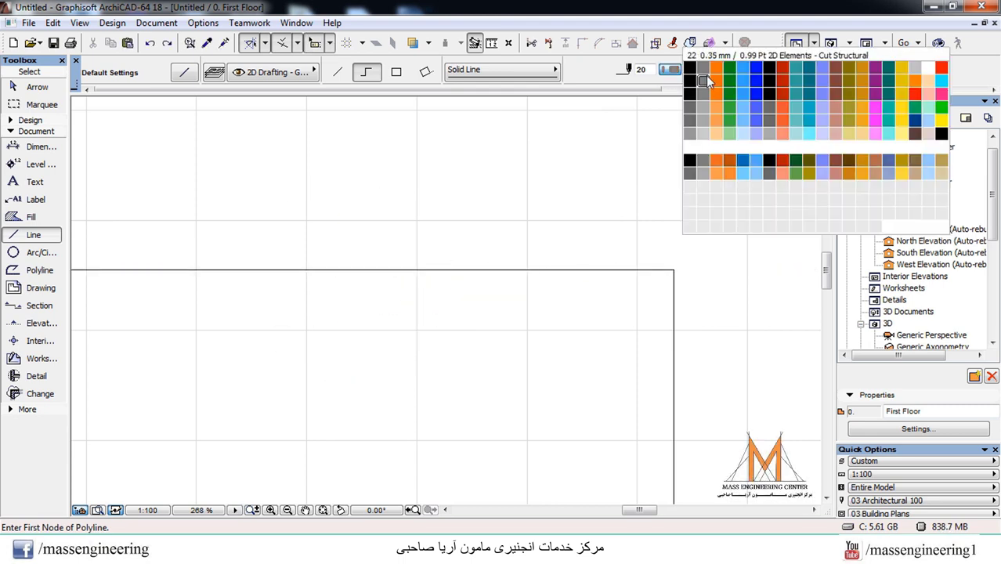
{"action": "left_click", "coordinate": [938, 71]}
{"action": "left_click", "coordinate": [673, 271]}
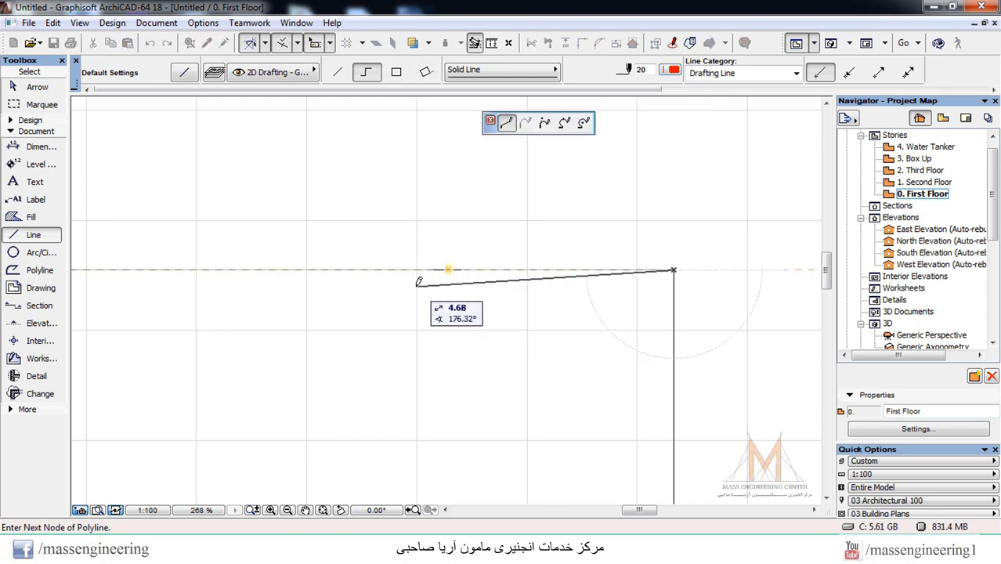
{"action": "left_click", "coordinate": [343, 270]}
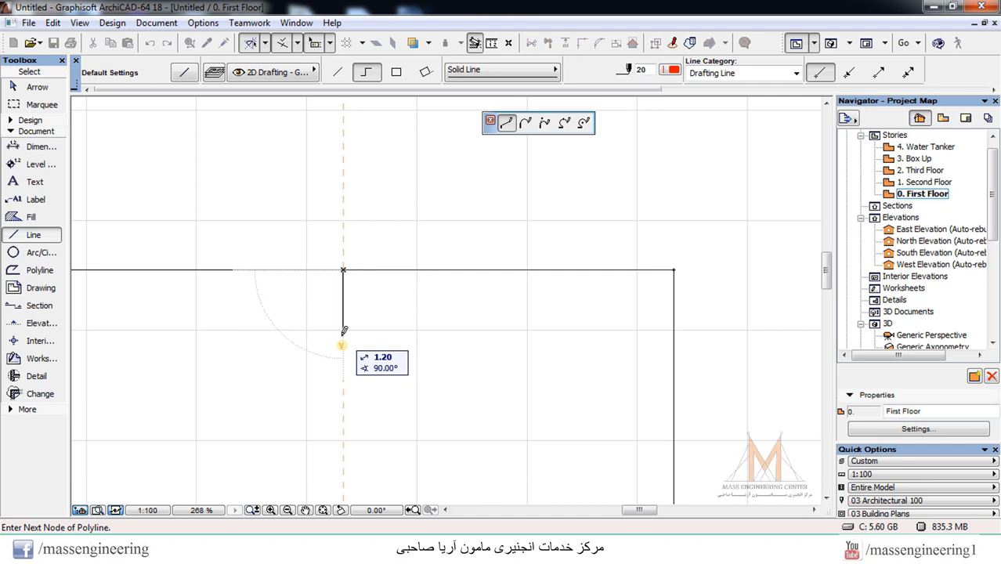
{"action": "type", "text": "2.5"}
{"action": "key", "text": "Return"}
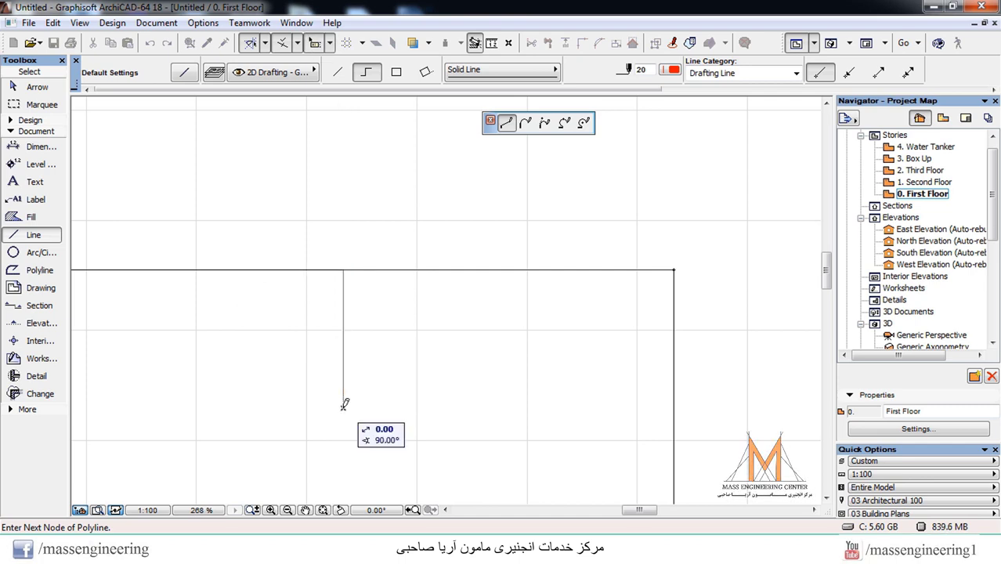
{"action": "scroll", "coordinate": [519, 263], "scroll_direction": "down", "scroll_amount": 3}
{"action": "scroll", "coordinate": [595, 337], "scroll_direction": "down", "scroll_amount": 2}
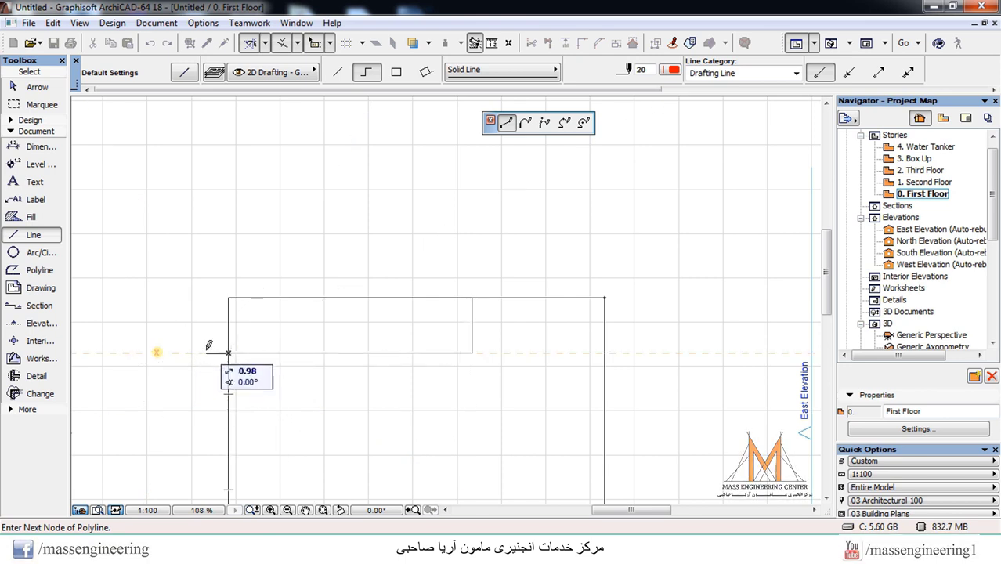
{"action": "right_click", "coordinate": [206, 351]}
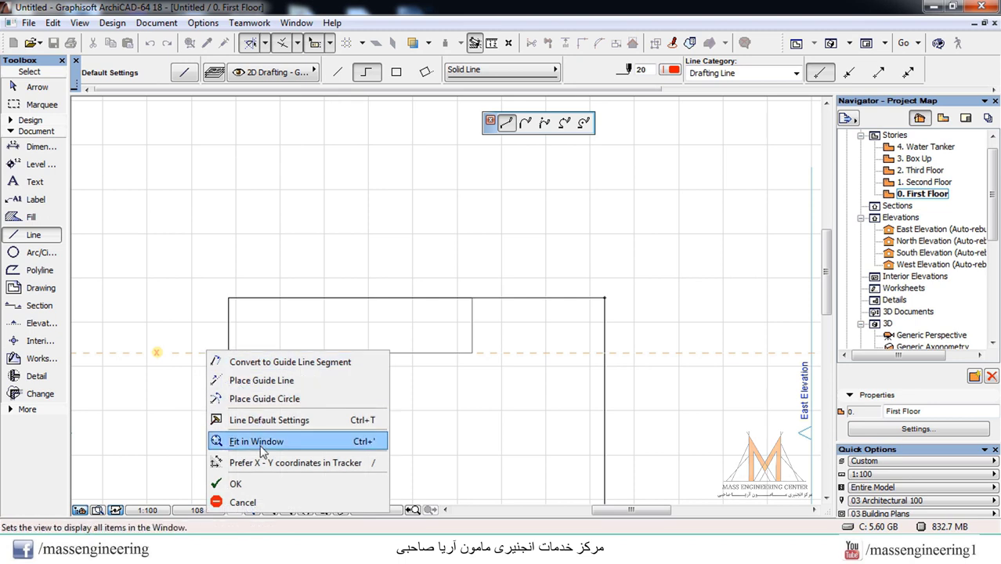
{"action": "left_click", "coordinate": [257, 486]}
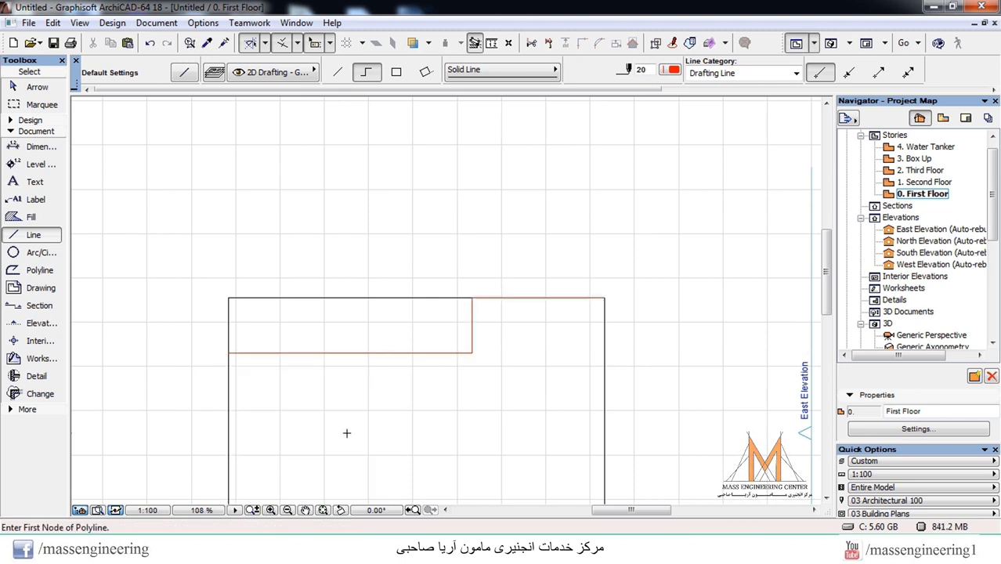
Step: Subtract the rectangle outlined by the red lines at the plinth slab's upper-left corner from the slab, and deselect it
{"action": "scroll", "coordinate": [377, 338], "scroll_direction": "up", "scroll_amount": 2}
{"action": "key", "text": "Escape"}
{"action": "left_click", "coordinate": [243, 304]}
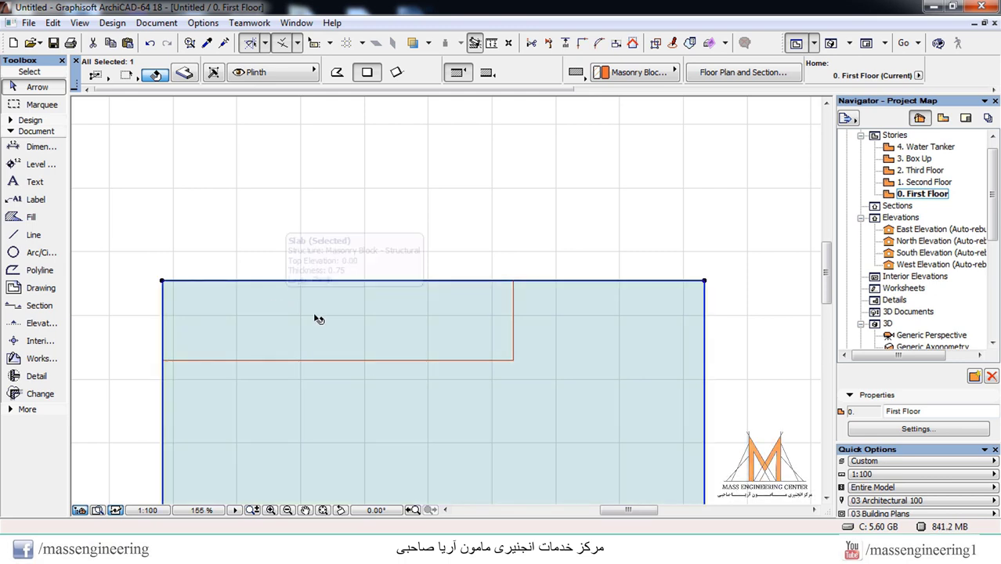
{"action": "left_click", "coordinate": [161, 280]}
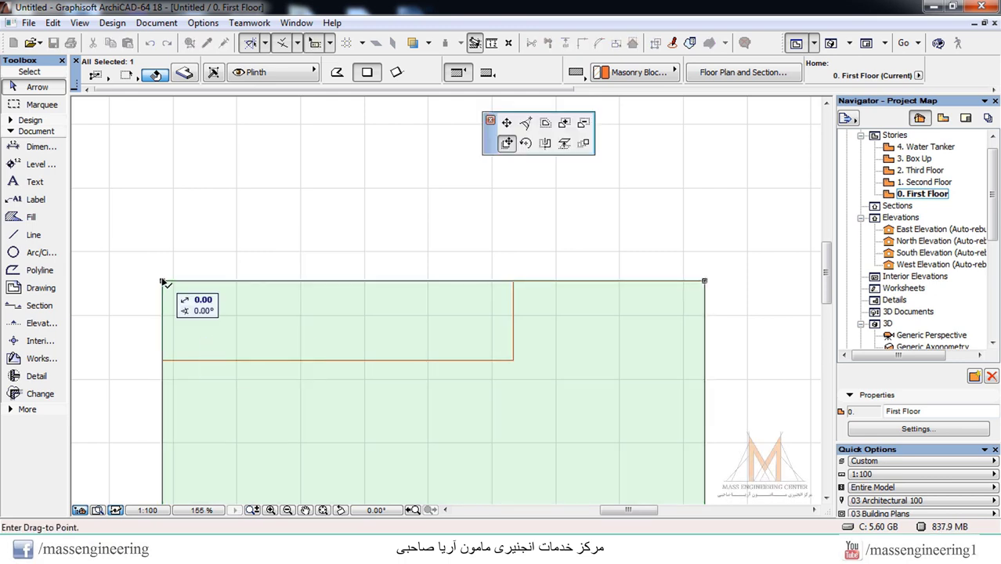
{"action": "left_click", "coordinate": [583, 123]}
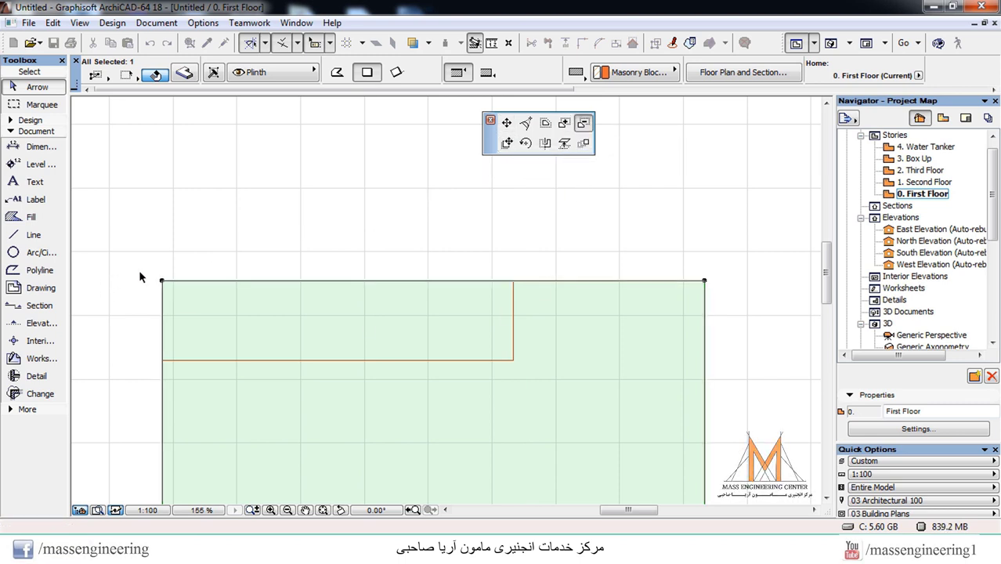
{"action": "left_click", "coordinate": [163, 282]}
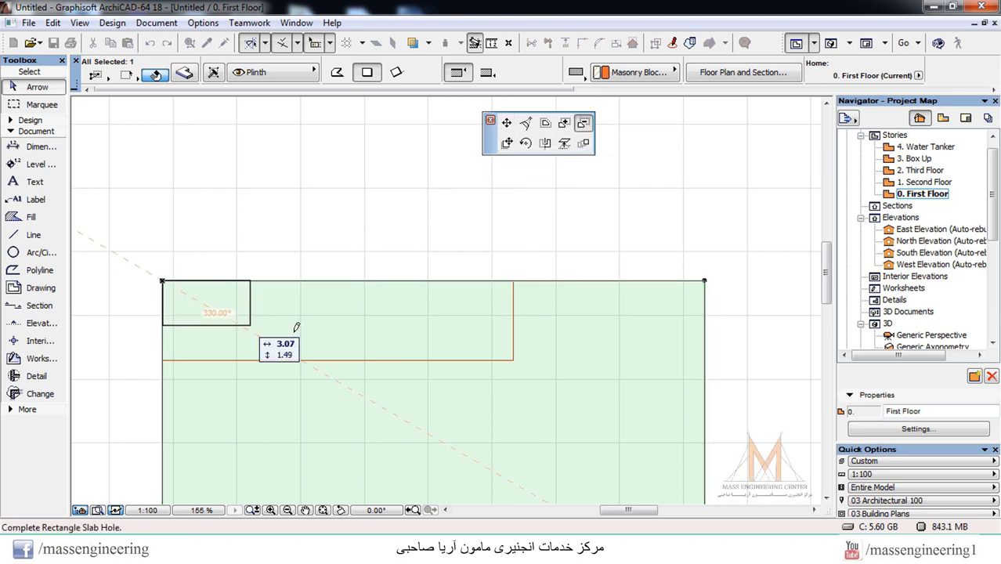
{"action": "left_click", "coordinate": [515, 357]}
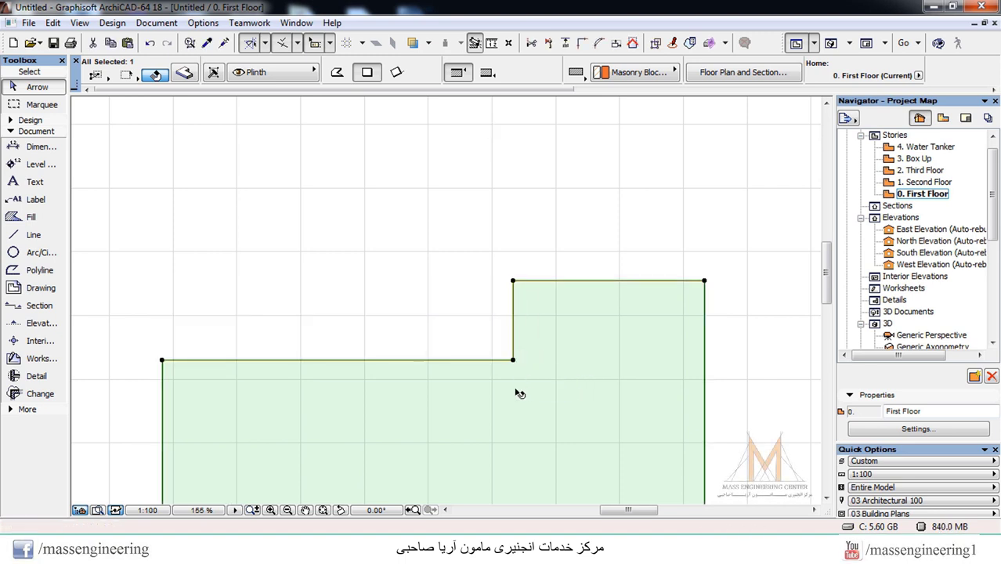
{"action": "key", "text": "Escape"}
{"action": "left_click", "coordinate": [650, 339]}
{"action": "left_click", "coordinate": [445, 196]}
Step: Draw a chained line from the notched slab's upper-left corner 10.5 straight down, and horizontally to slightly past the slab's right edge
{"action": "scroll", "coordinate": [452, 177], "scroll_direction": "down", "scroll_amount": 1}
{"action": "scroll", "coordinate": [454, 174], "scroll_direction": "down", "scroll_amount": 2}
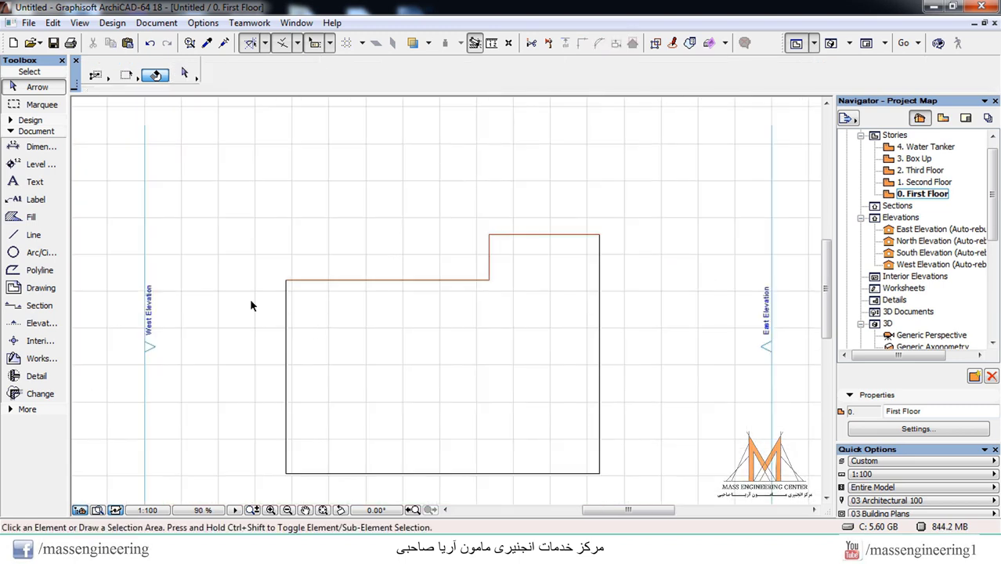
{"action": "left_click", "coordinate": [32, 236]}
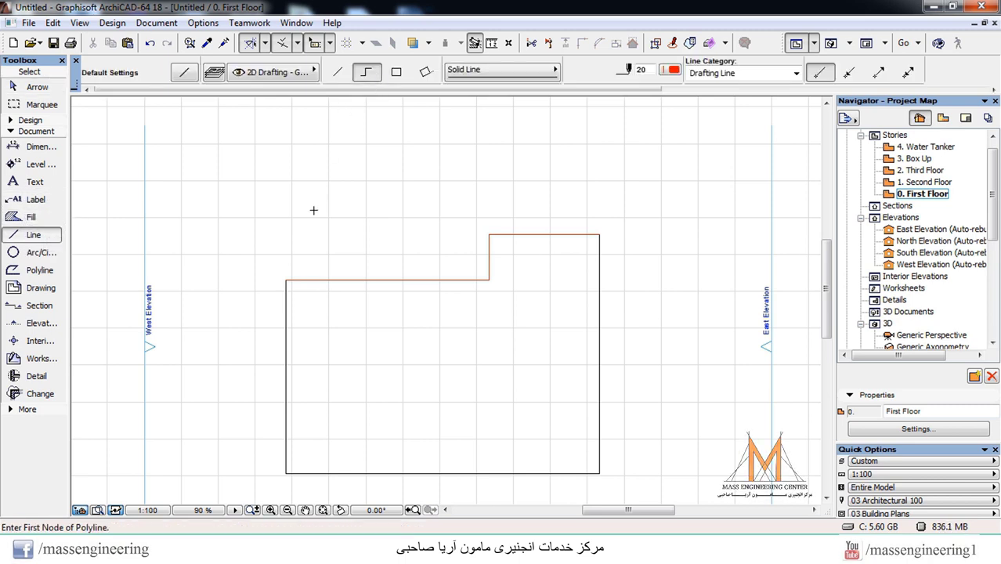
{"action": "scroll", "coordinate": [283, 298], "scroll_direction": "up", "scroll_amount": 3}
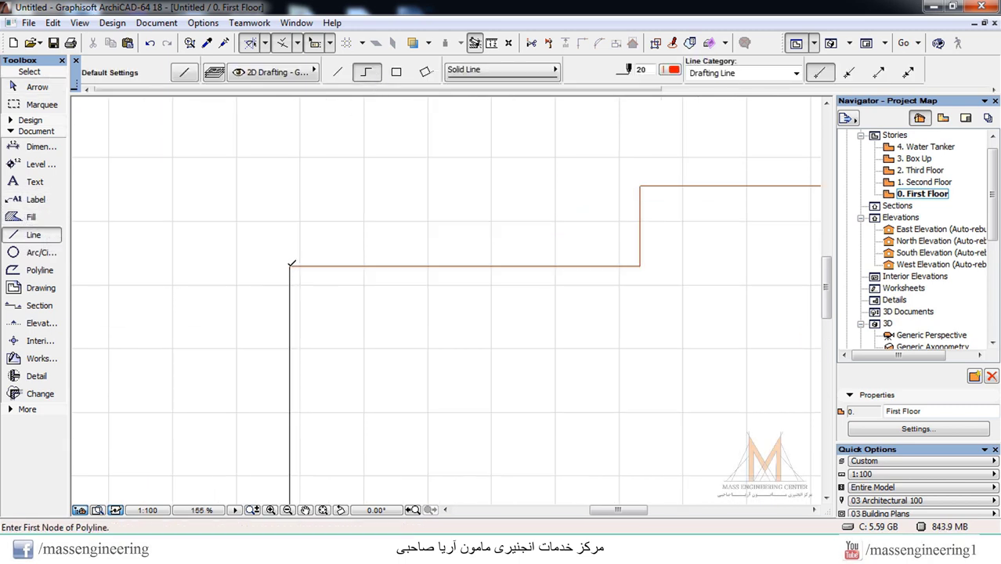
{"action": "left_click", "coordinate": [291, 265]}
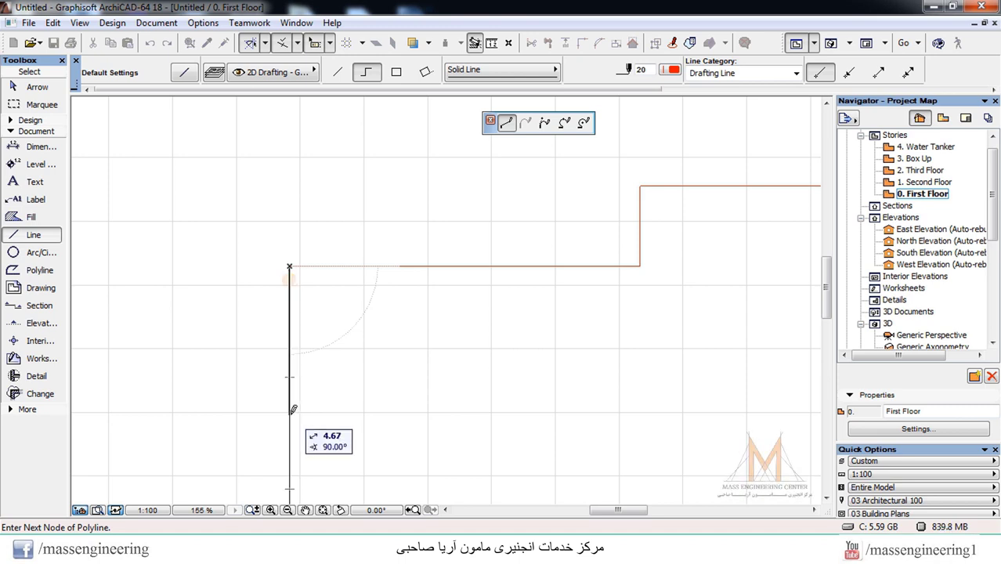
{"action": "type", "text": "10.5"}
{"action": "key", "text": "Return"}
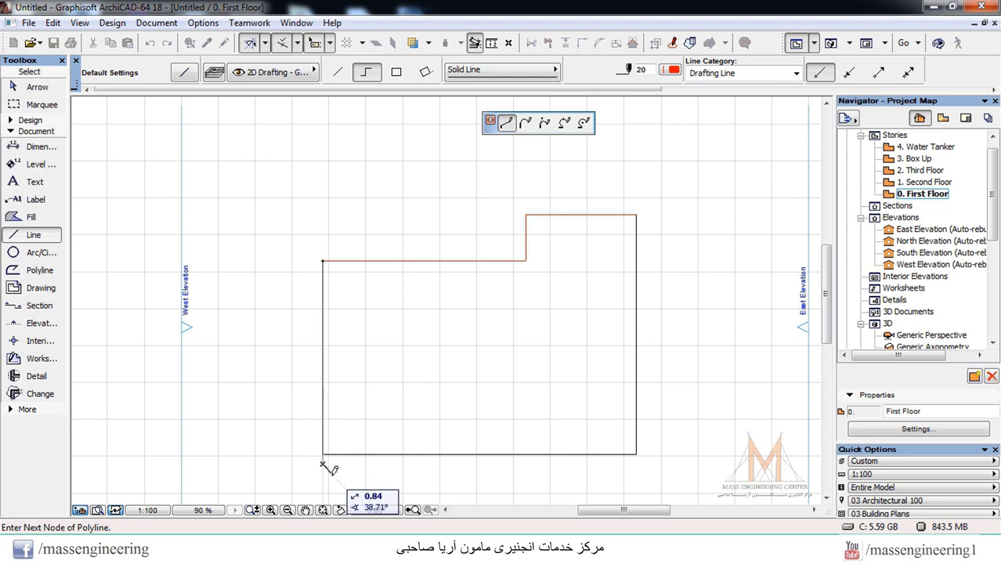
{"action": "scroll", "coordinate": [333, 471], "scroll_direction": "up", "scroll_amount": 3}
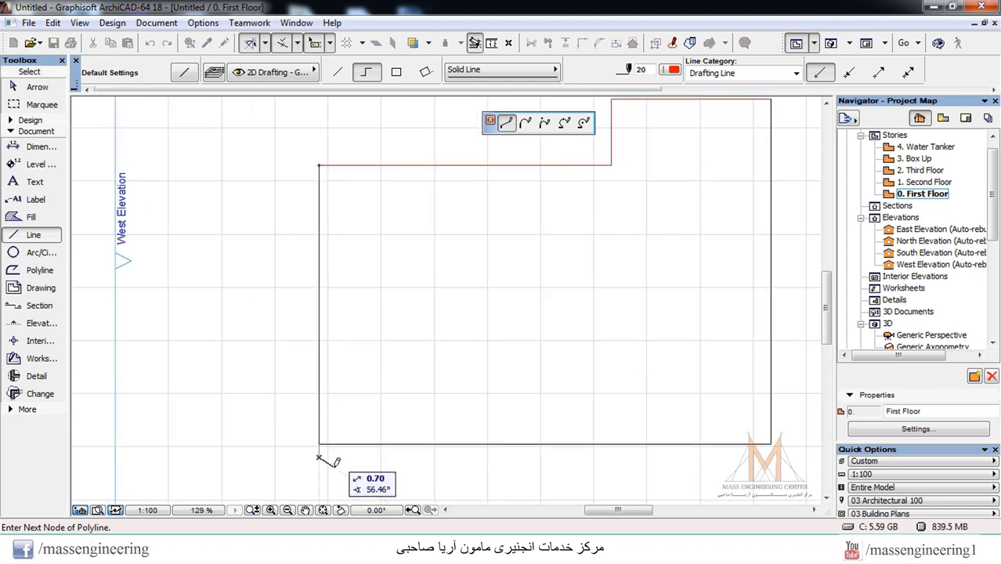
{"action": "scroll", "coordinate": [290, 349], "scroll_direction": "down", "scroll_amount": 3}
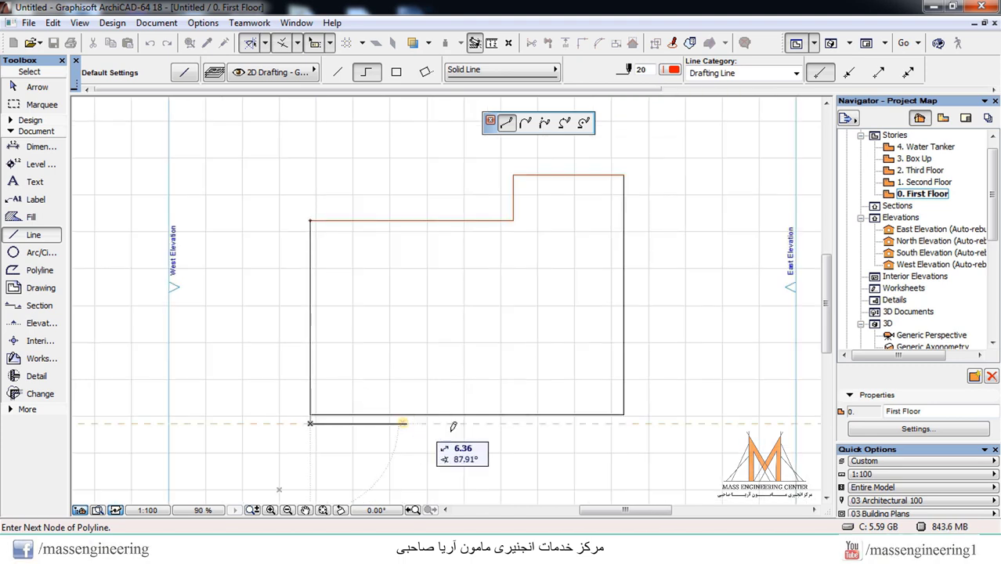
{"action": "left_click", "coordinate": [649, 416]}
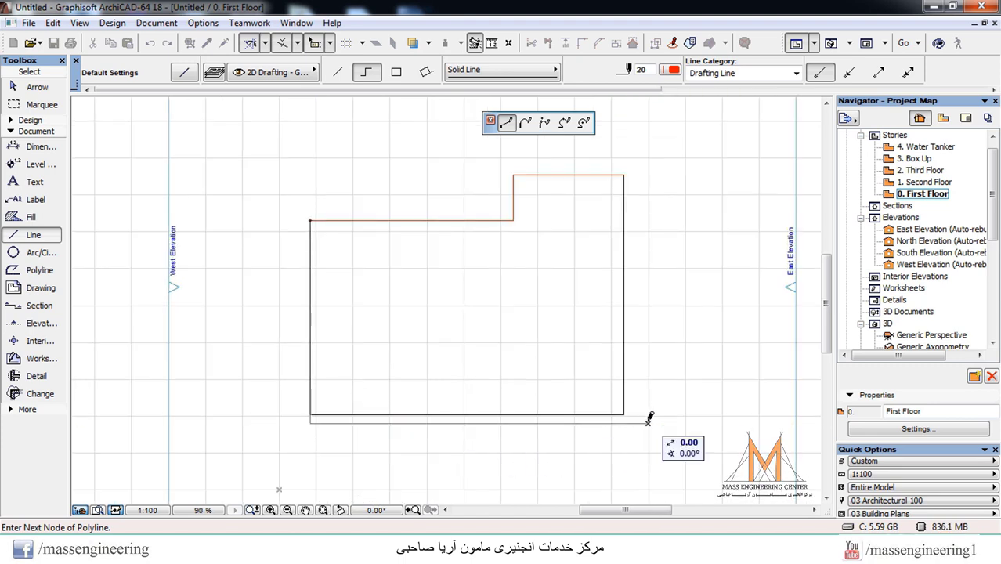
{"action": "right_click", "coordinate": [650, 427]}
{"action": "left_click", "coordinate": [678, 418]}
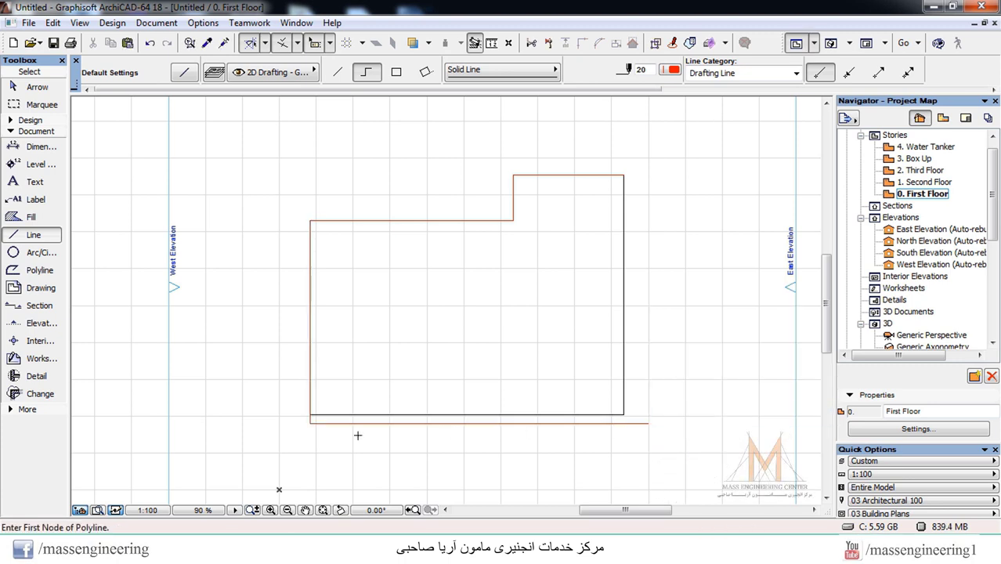
Step: Add a rectangle extending the plinth slab's lower edge down to the red guide line, and delete the red lines on its left and lower edges
{"action": "left_click", "coordinate": [350, 415]}
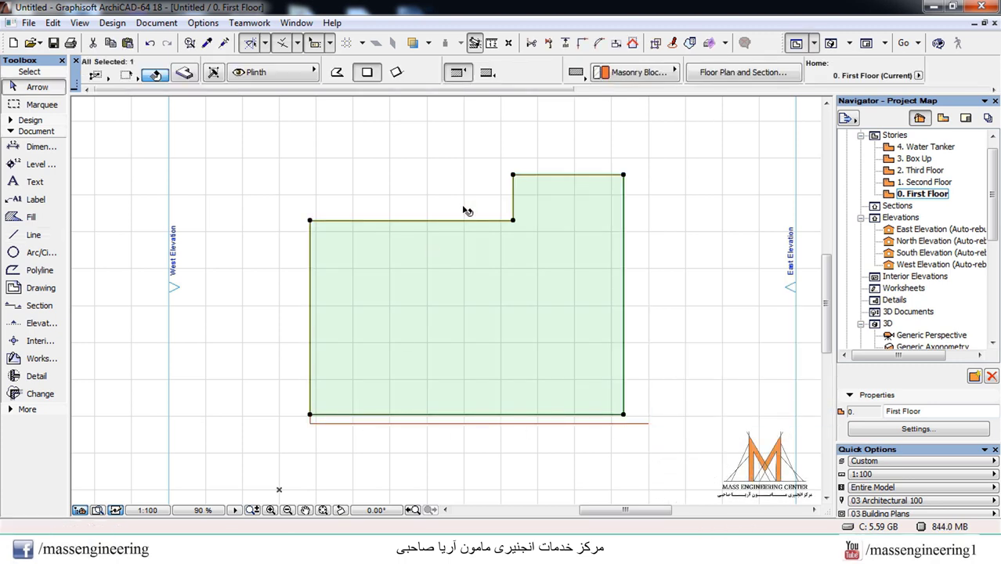
{"action": "left_click", "coordinate": [515, 174]}
{"action": "left_click", "coordinate": [565, 123]}
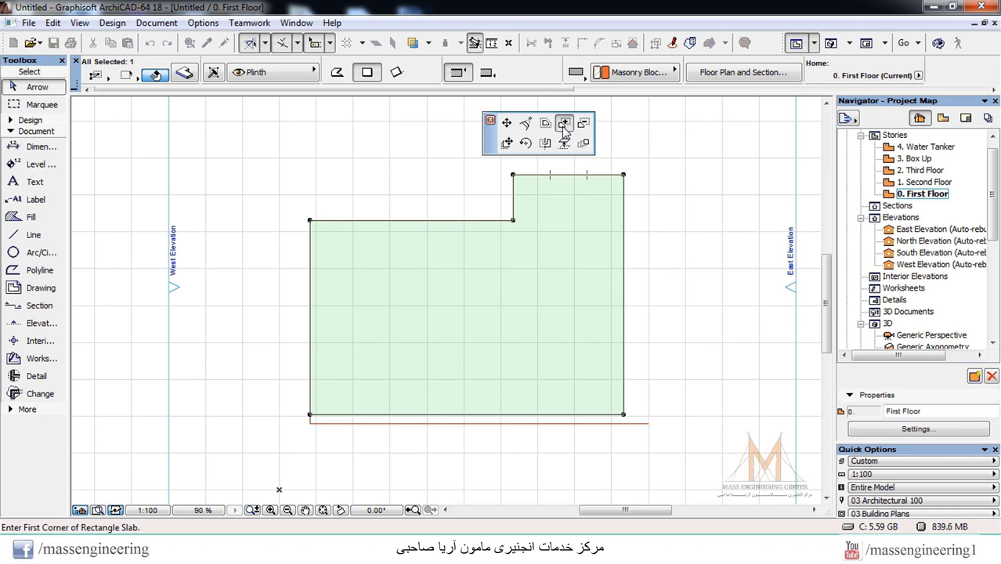
{"action": "left_click", "coordinate": [311, 418]}
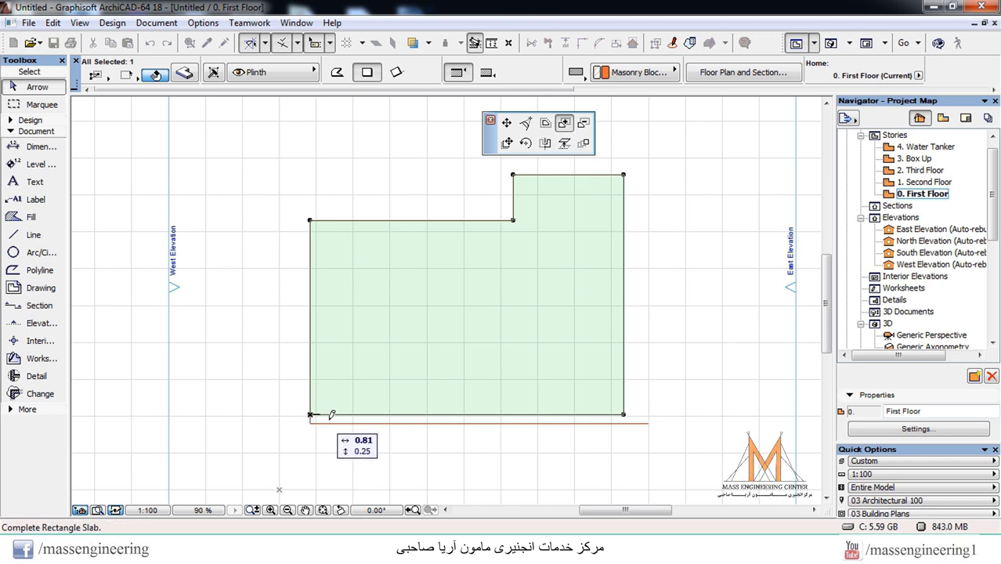
{"action": "left_click", "coordinate": [626, 416]}
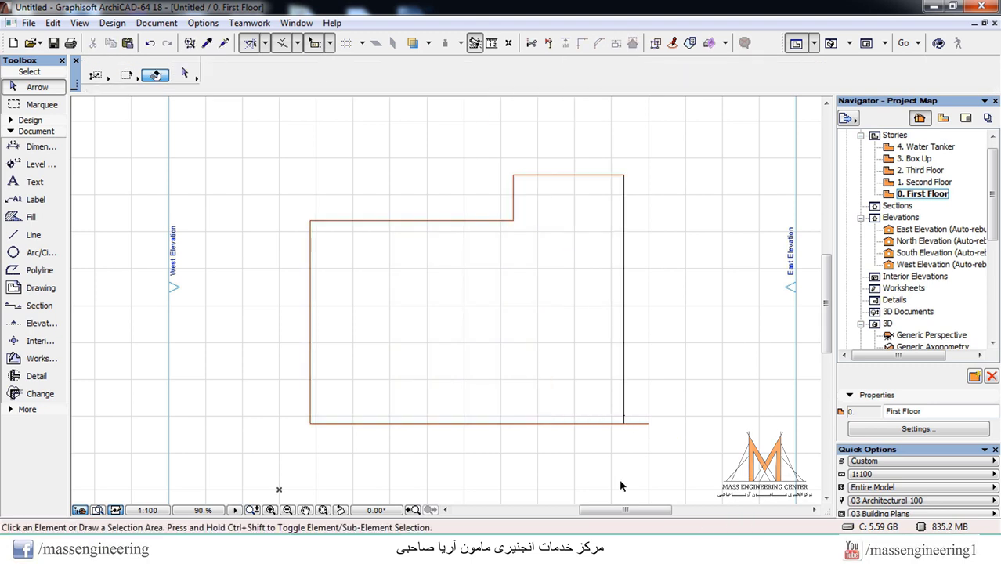
{"action": "left_click", "coordinate": [723, 343]}
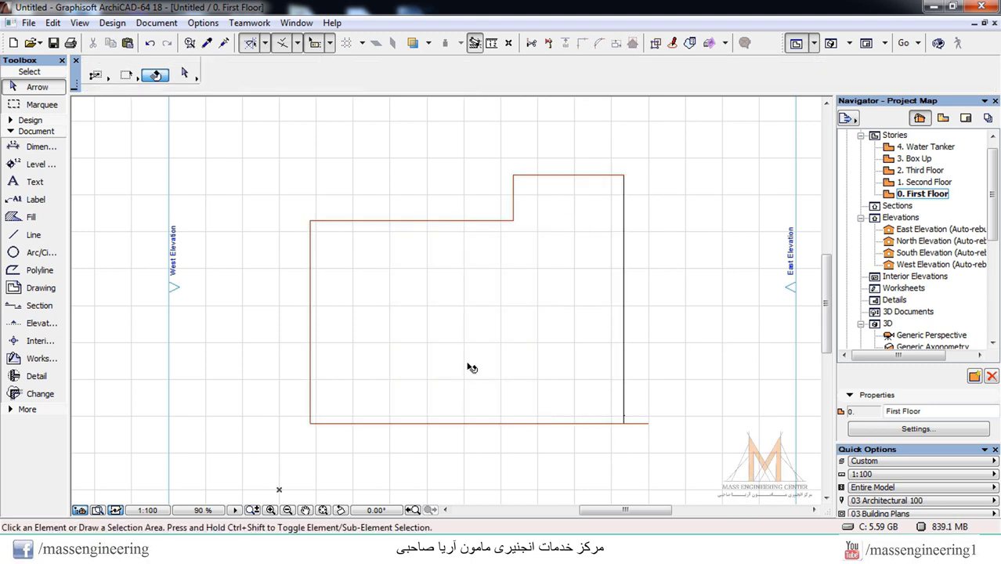
{"action": "left_click_drag", "start_coordinate": [651, 412], "coordinate": [636, 430]}
{"action": "key", "text": "Delete"}
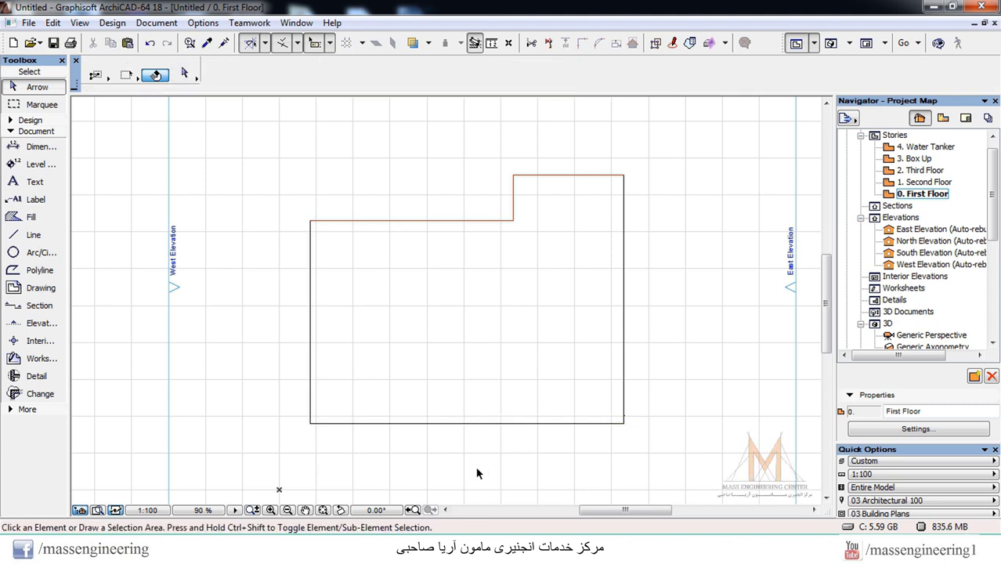
Step: Draw a chained line 4.35 long from the slab's lower-left corner horizontally along its lower edge
{"action": "left_click", "coordinate": [33, 235]}
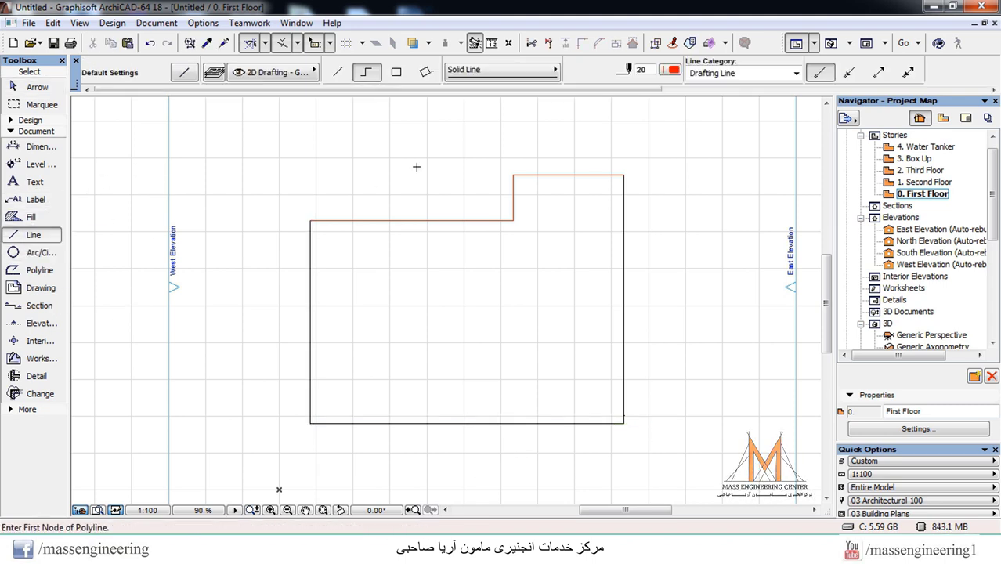
{"action": "scroll", "coordinate": [319, 434], "scroll_direction": "up", "scroll_amount": 3}
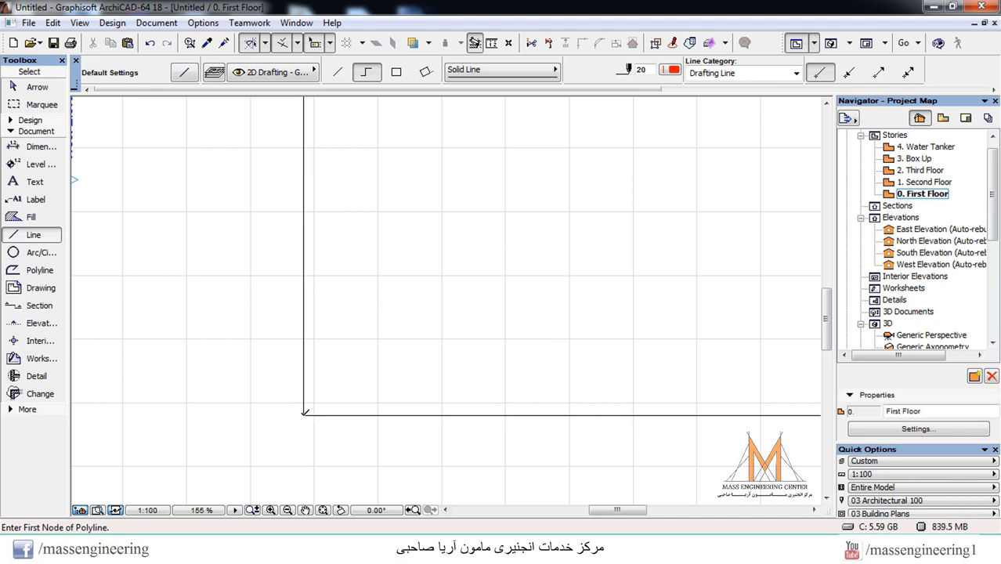
{"action": "left_click", "coordinate": [305, 414]}
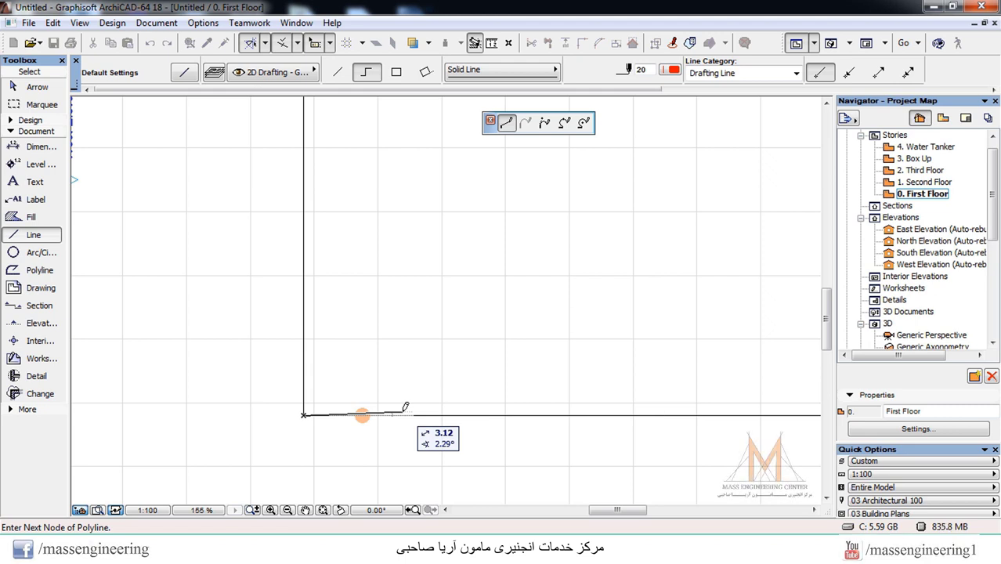
{"action": "type", "text": "4.35"}
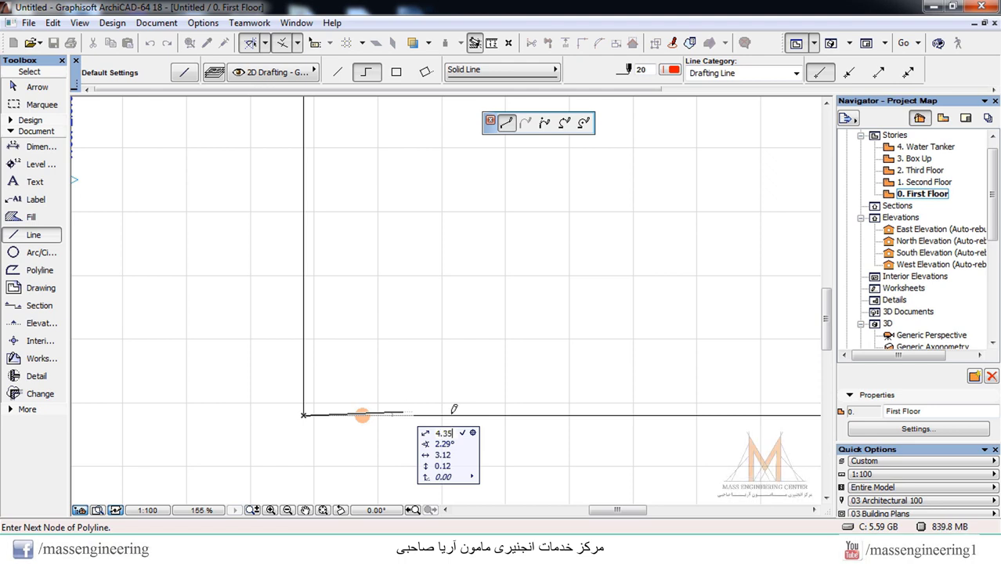
{"action": "key", "text": "Escape"}
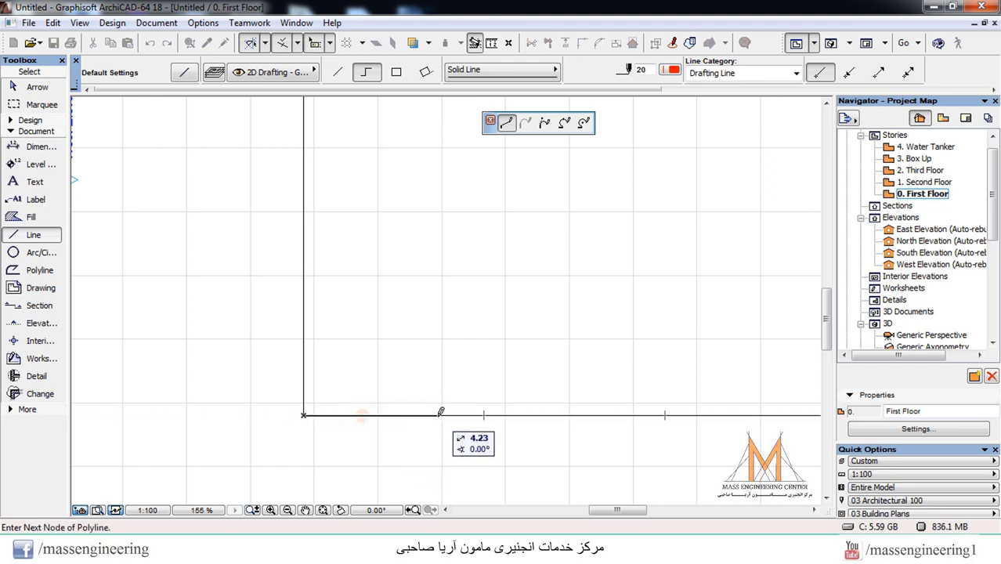
{"action": "type", "text": "4.35"}
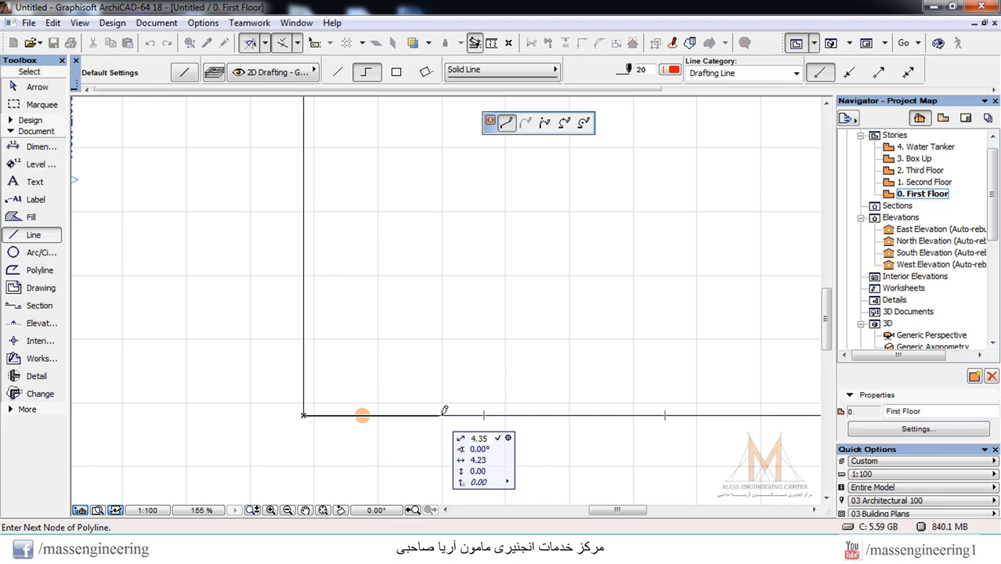
{"action": "key", "text": "Return"}
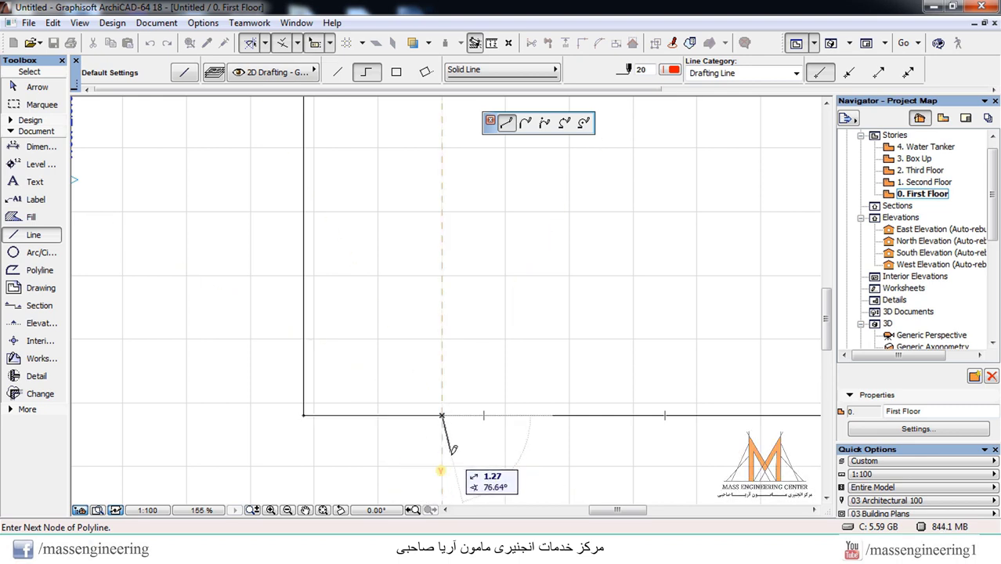
{"action": "right_click", "coordinate": [441, 465]}
{"action": "left_click", "coordinate": [472, 426]}
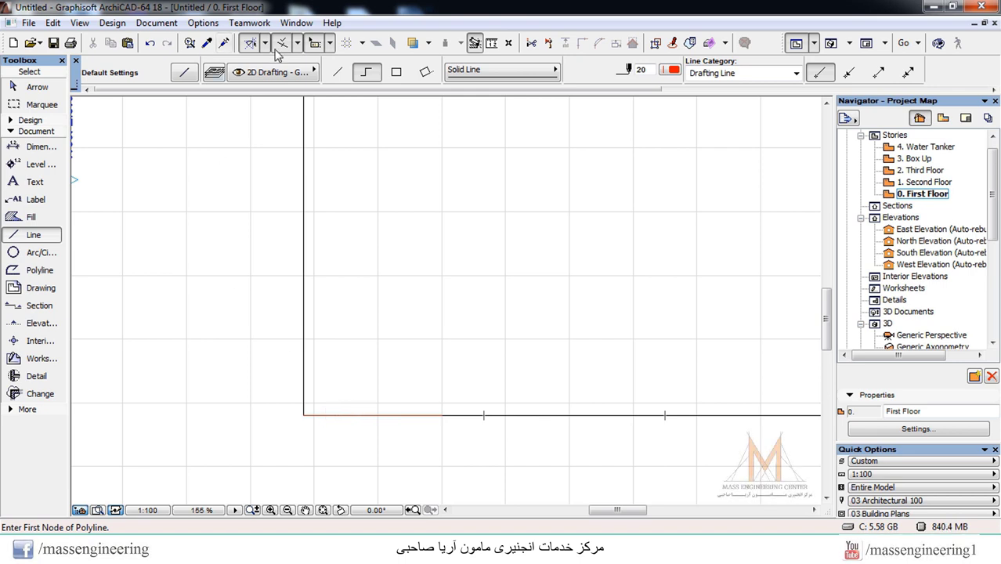
Step: Set the special snap points to Half and draw a short vertical line down from the midpoint of the 4.35 line
{"action": "left_click", "coordinate": [298, 44]}
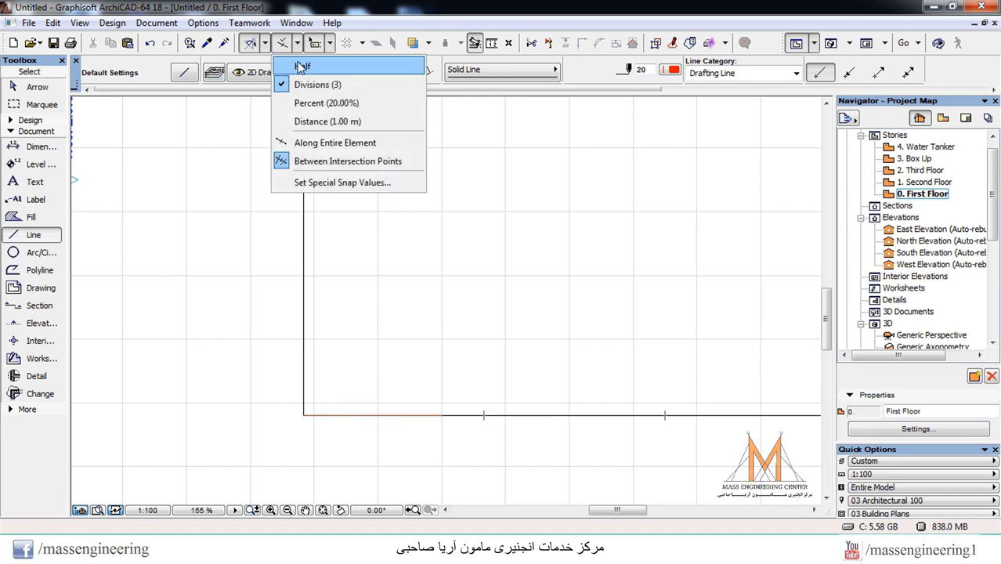
{"action": "left_click", "coordinate": [301, 67]}
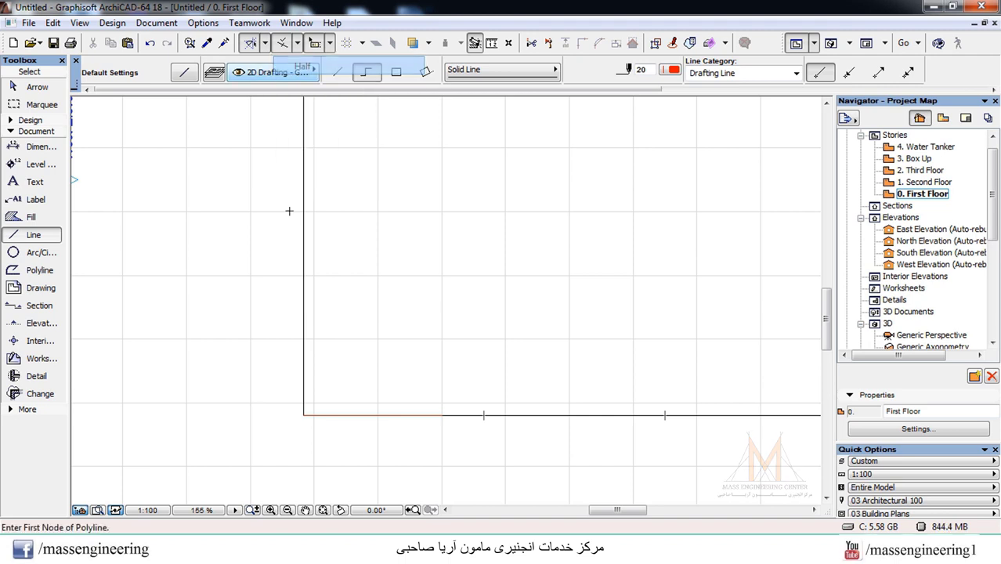
{"action": "left_click", "coordinate": [374, 415]}
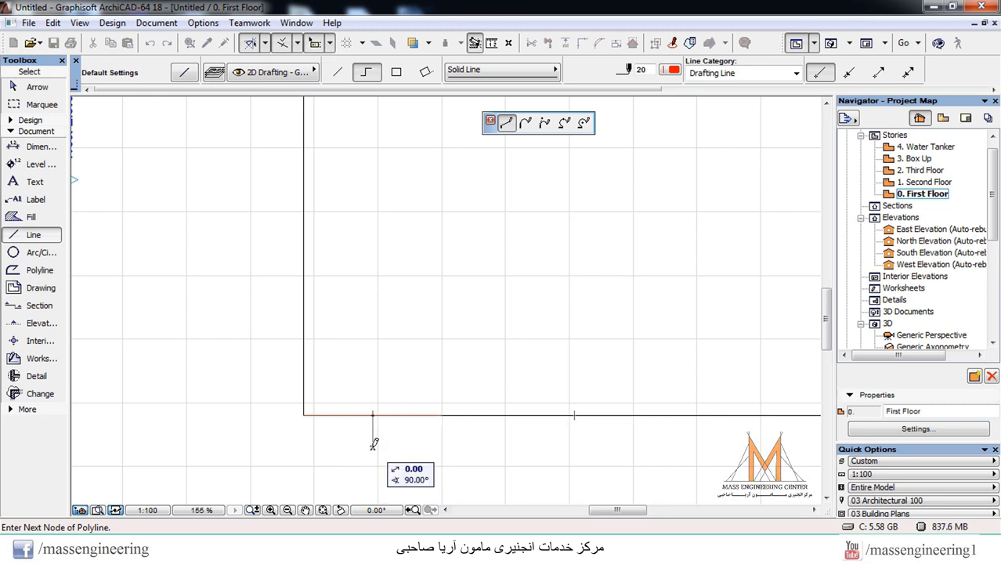
{"action": "right_click", "coordinate": [374, 453]}
{"action": "left_click", "coordinate": [398, 419]}
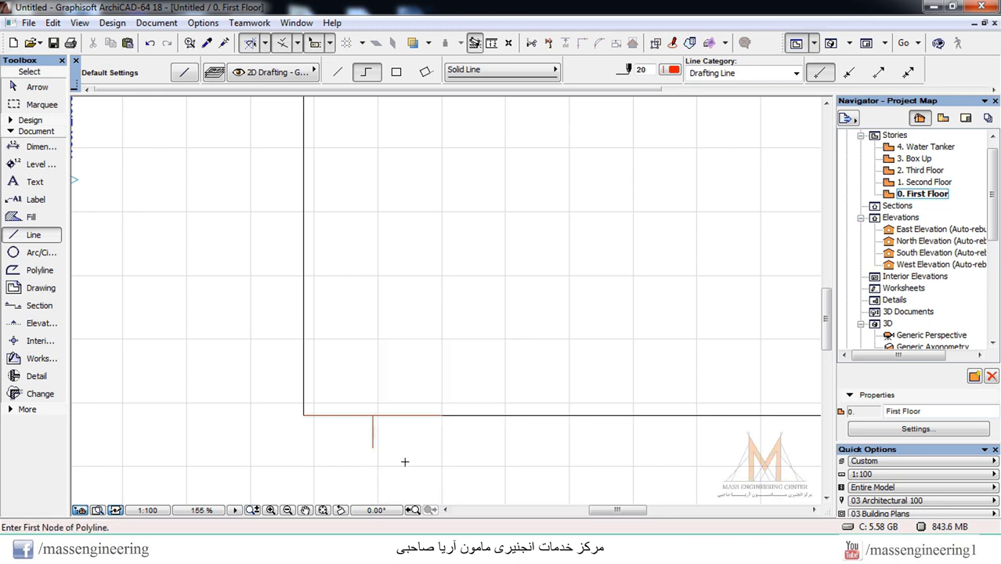
{"action": "scroll", "coordinate": [389, 287], "scroll_direction": "down", "scroll_amount": 1}
{"action": "scroll", "coordinate": [371, 441], "scroll_direction": "up", "scroll_amount": 1}
{"action": "key", "text": "Escape"}
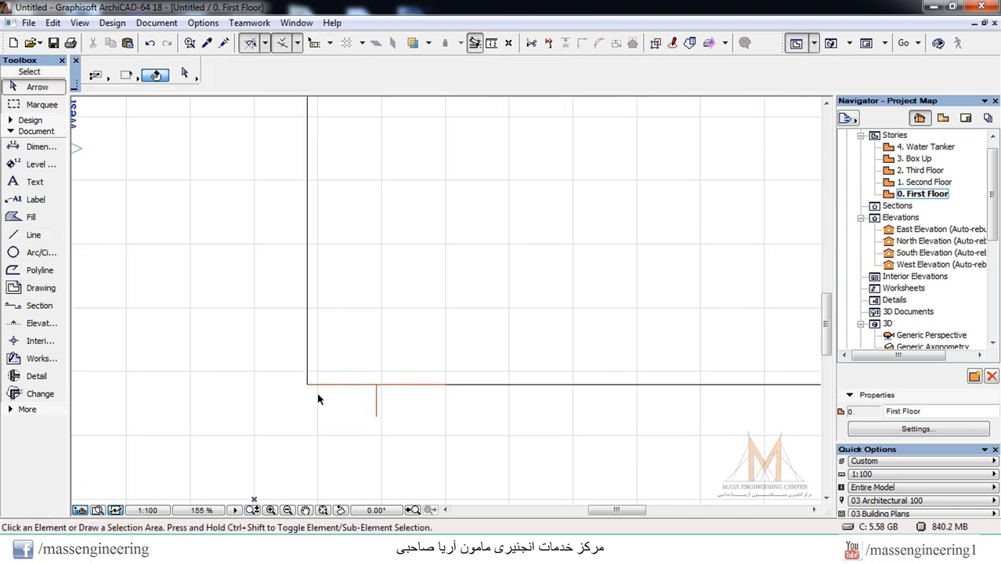
Step: Draw a chained line from the slab's lower-left corner 0.175 along the lower edge and a short way straight down
{"action": "scroll", "coordinate": [308, 376], "scroll_direction": "up", "scroll_amount": 1}
{"action": "scroll", "coordinate": [305, 383], "scroll_direction": "up", "scroll_amount": 2}
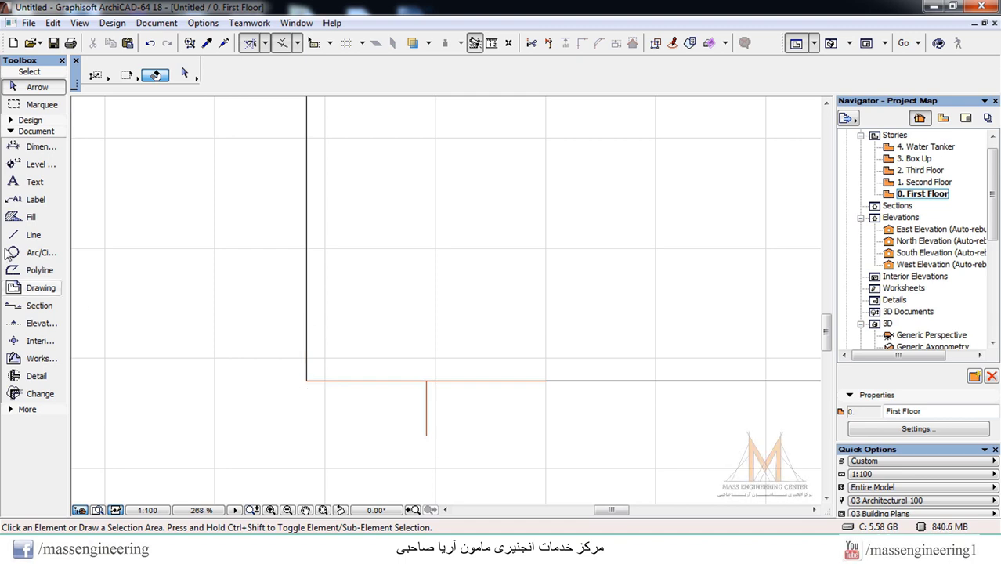
{"action": "left_click", "coordinate": [32, 236]}
{"action": "scroll", "coordinate": [307, 385], "scroll_direction": "up", "scroll_amount": 3}
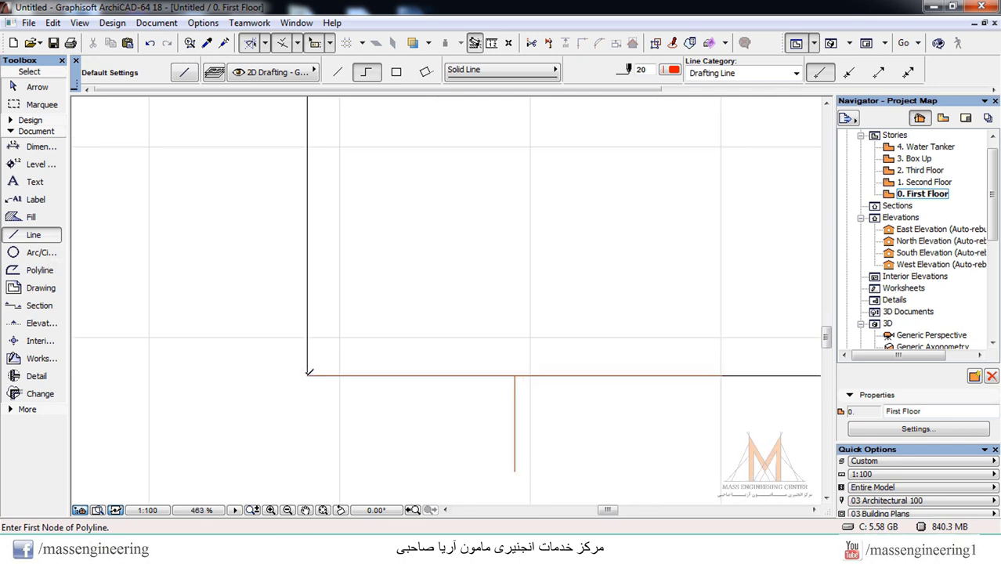
{"action": "left_click", "coordinate": [308, 375]}
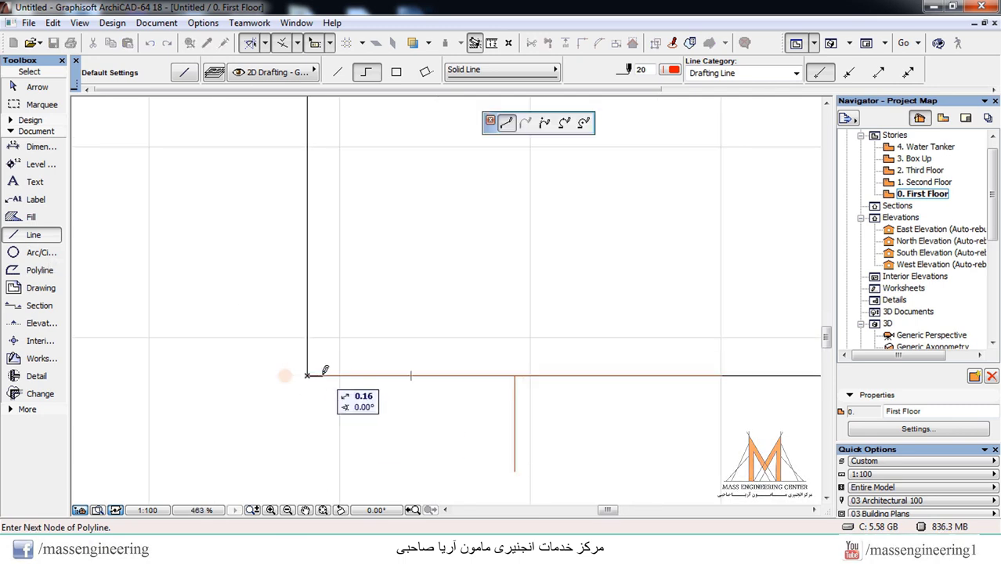
{"action": "type", "text": "0.1"}
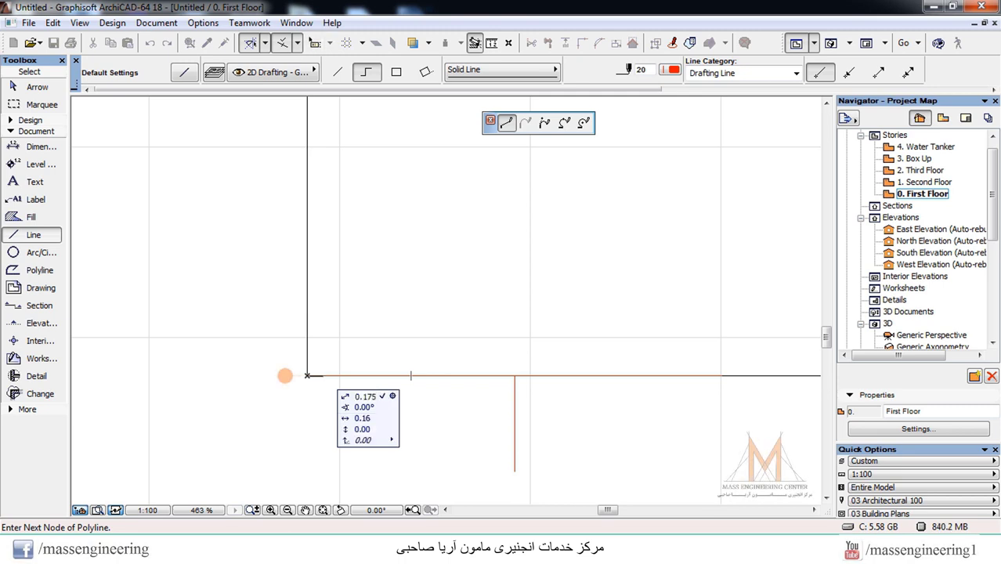
{"action": "key", "text": "Return"}
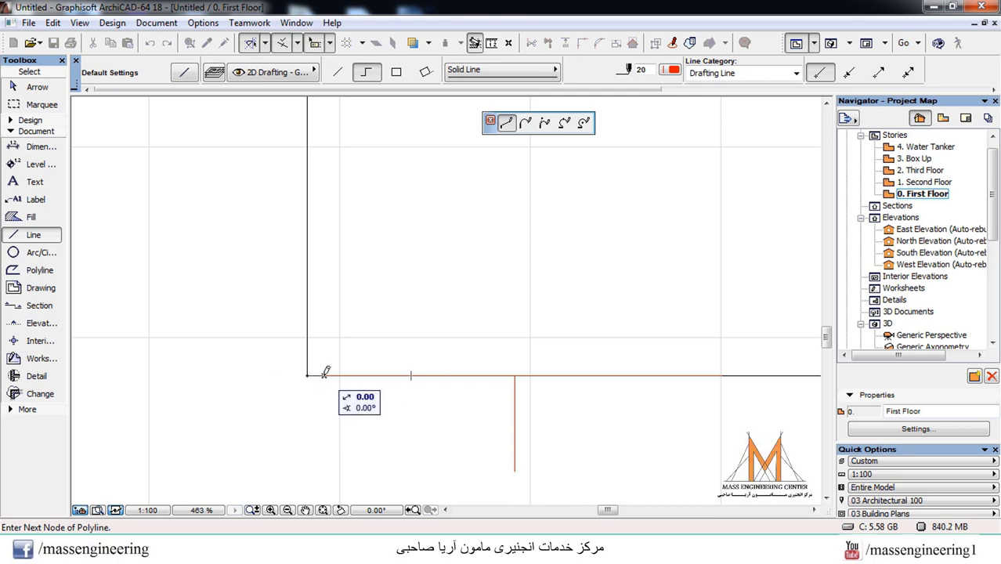
{"action": "right_click", "coordinate": [326, 478]}
{"action": "left_click", "coordinate": [329, 455]}
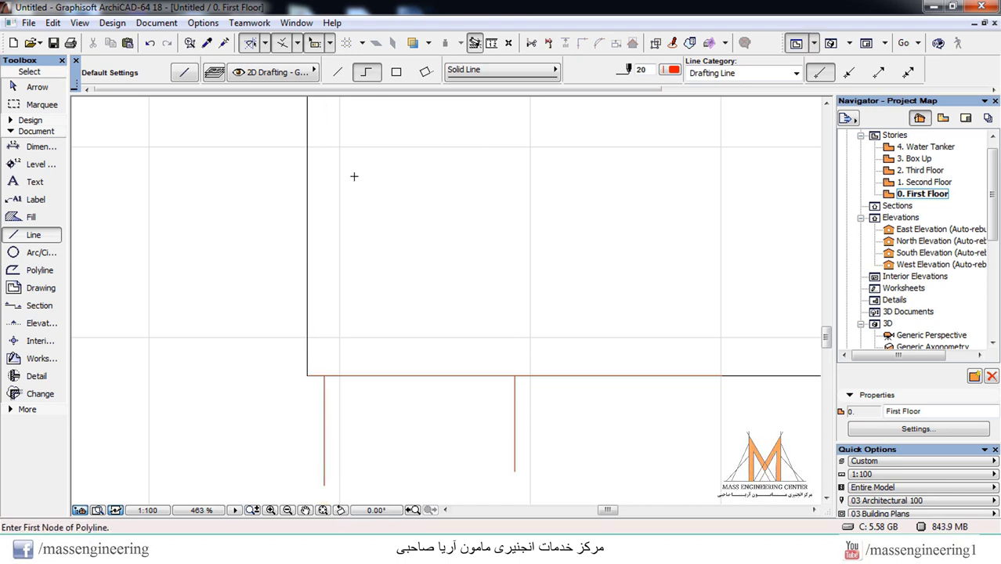
Step: Measure the distance from the slab's lower-left corner to the nearby short vertical line
{"action": "left_click", "coordinate": [492, 44]}
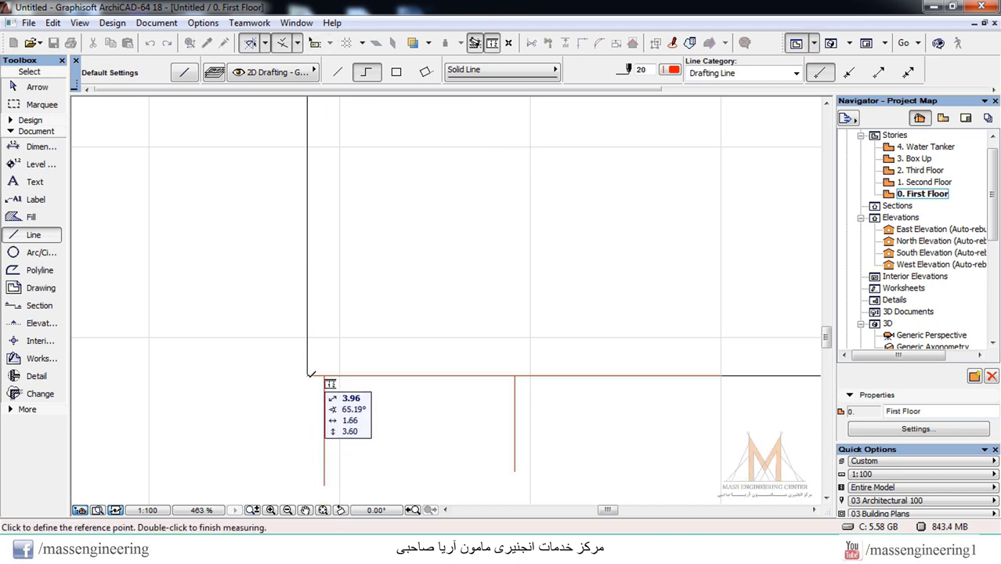
{"action": "left_click", "coordinate": [308, 376]}
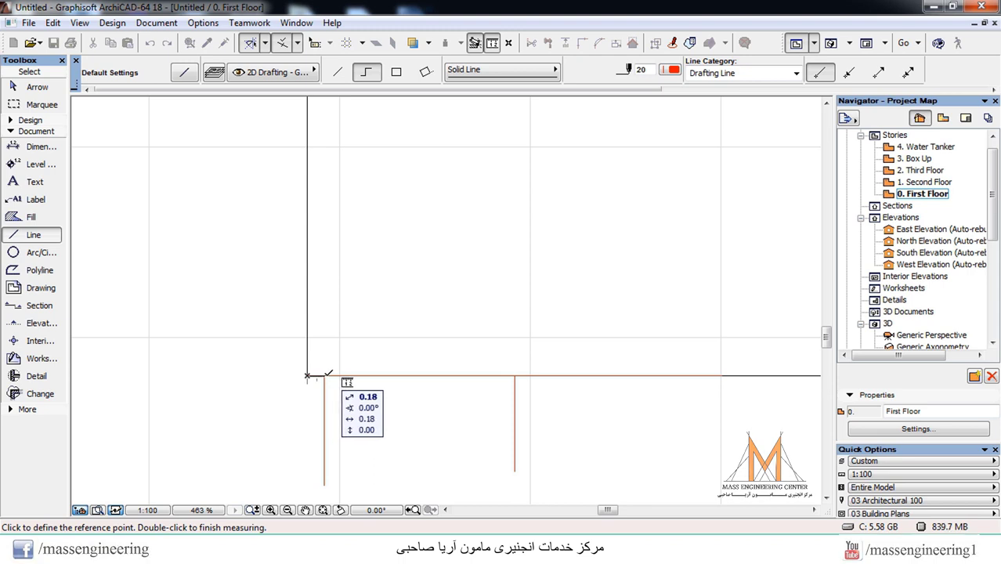
{"action": "key", "text": "Escape"}
Step: Delete the 0.175 line and its vertical segment at the slab's lower-left corner
{"action": "scroll", "coordinate": [325, 375], "scroll_direction": "up", "scroll_amount": 3}
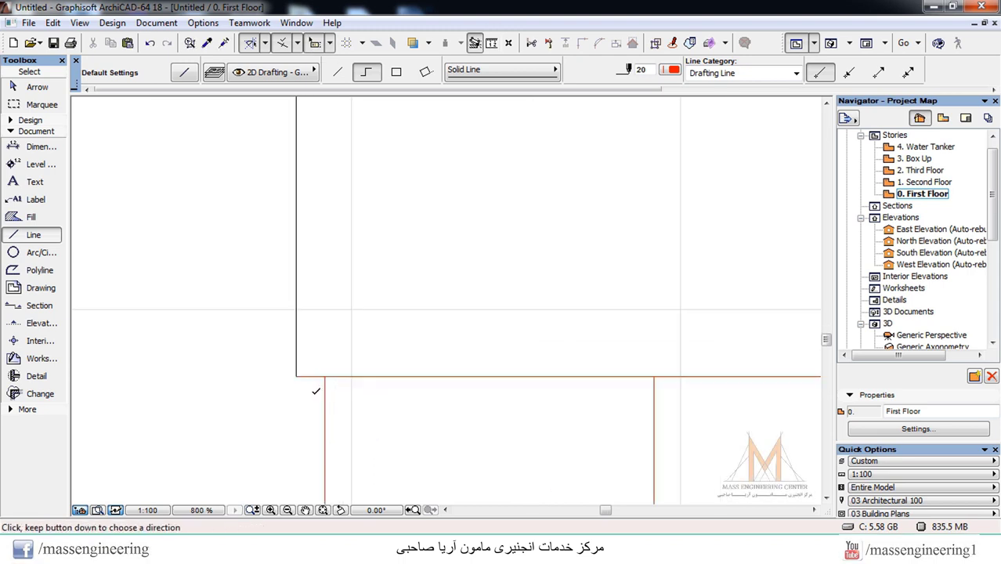
{"action": "key", "text": "Escape"}
{"action": "left_click_drag", "start_coordinate": [333, 403], "coordinate": [247, 467]}
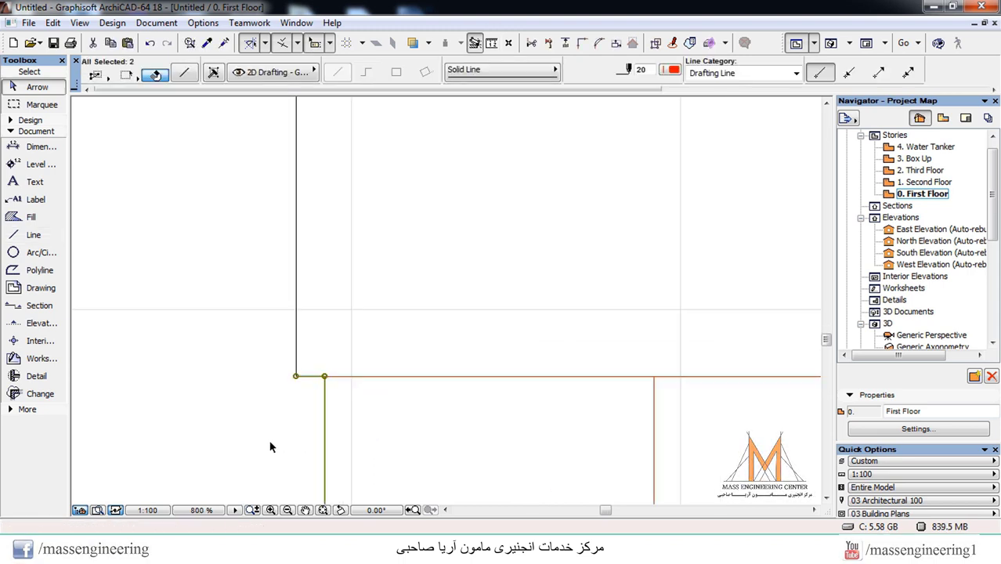
{"action": "left_click", "coordinate": [270, 446]}
{"action": "left_click", "coordinate": [35, 235]}
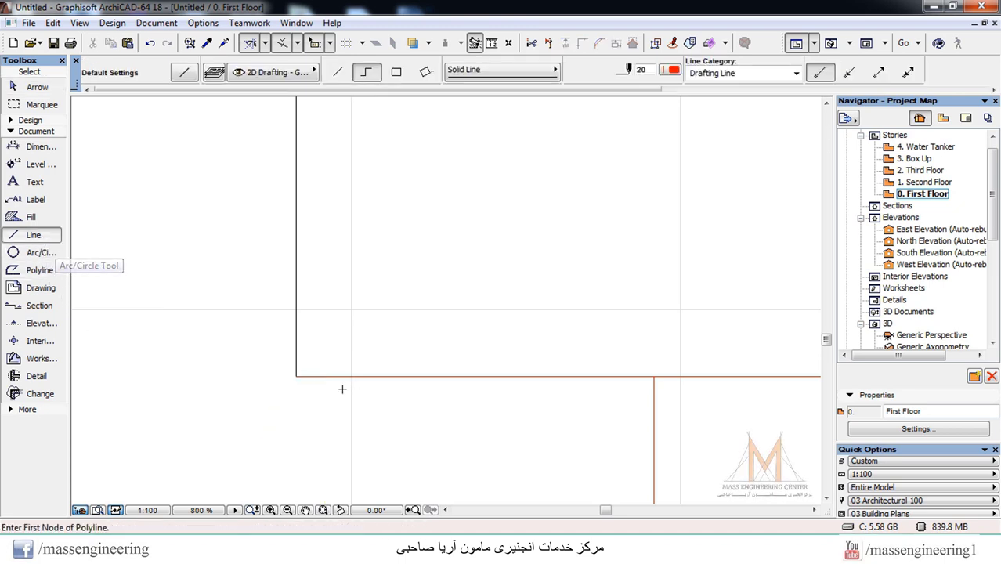
{"action": "left_click", "coordinate": [296, 376]}
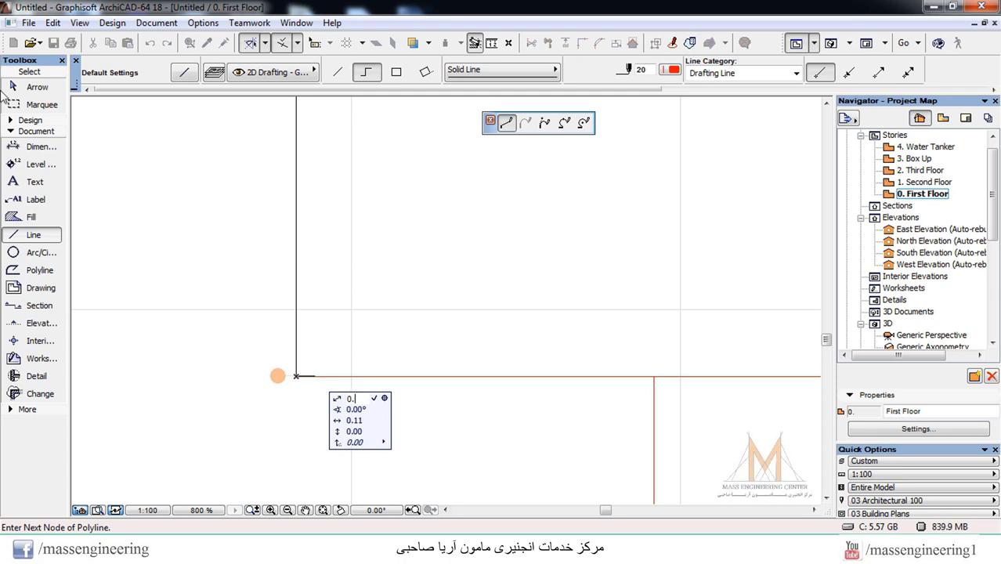
{"action": "key", "text": "Escape"}
{"action": "key", "text": "Escape"}
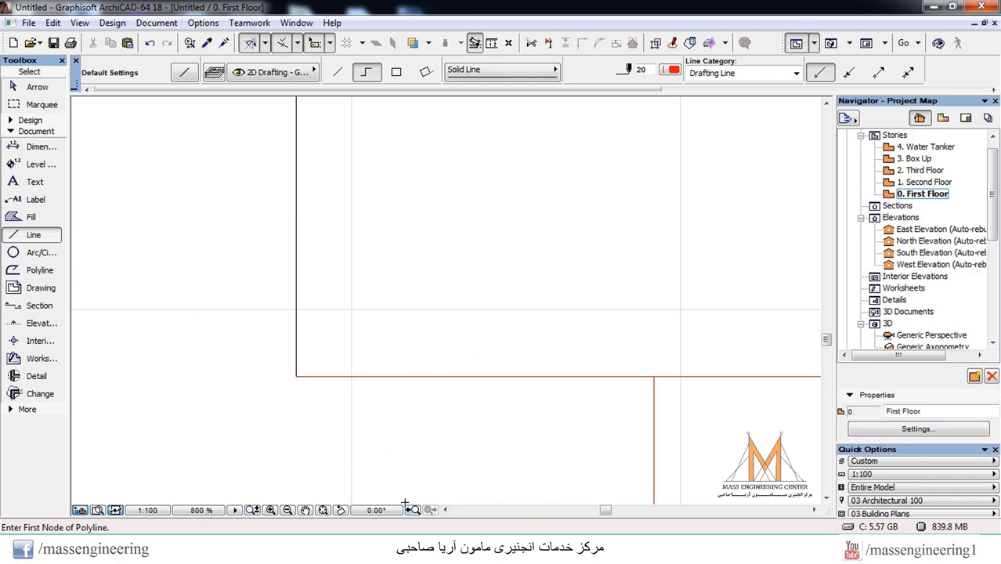
Step: Set the project's working units to three decimals for both the model unit and the layout unit
{"action": "left_click", "coordinate": [202, 22]}
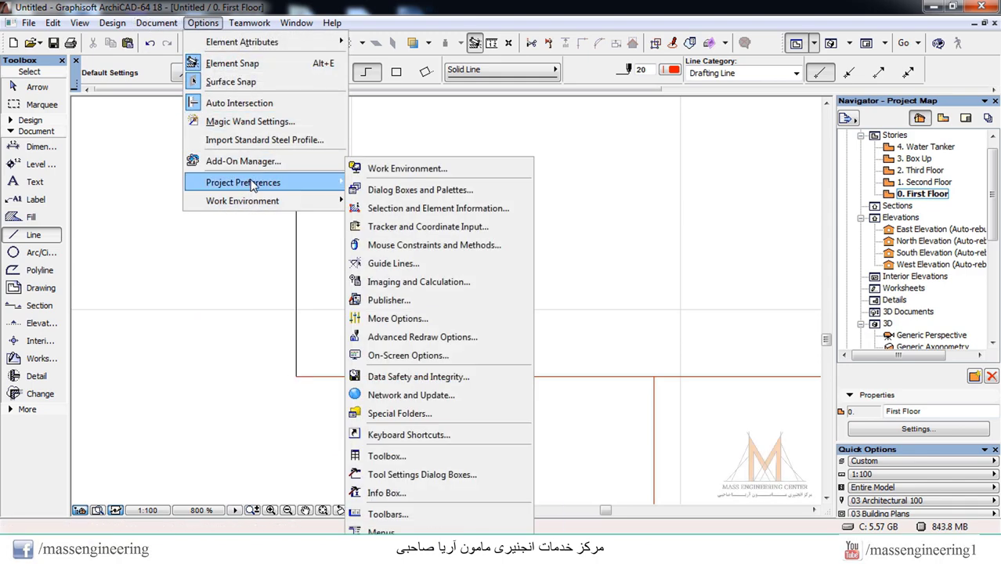
{"action": "mouse_move", "coordinate": [258, 181]}
{"action": "left_click", "coordinate": [368, 182]}
{"action": "left_click", "coordinate": [496, 151]}
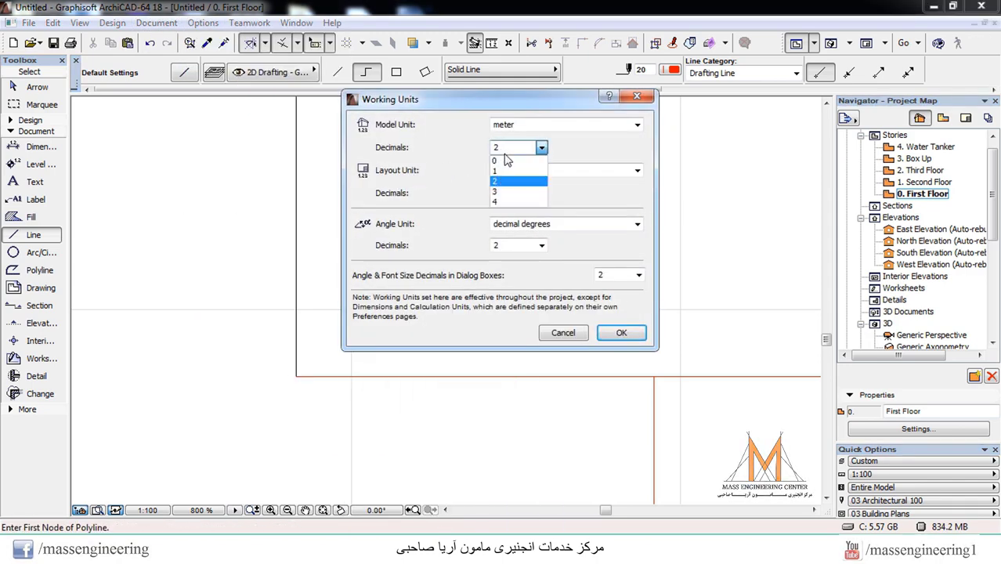
{"action": "left_click", "coordinate": [502, 191]}
{"action": "left_click", "coordinate": [506, 193]}
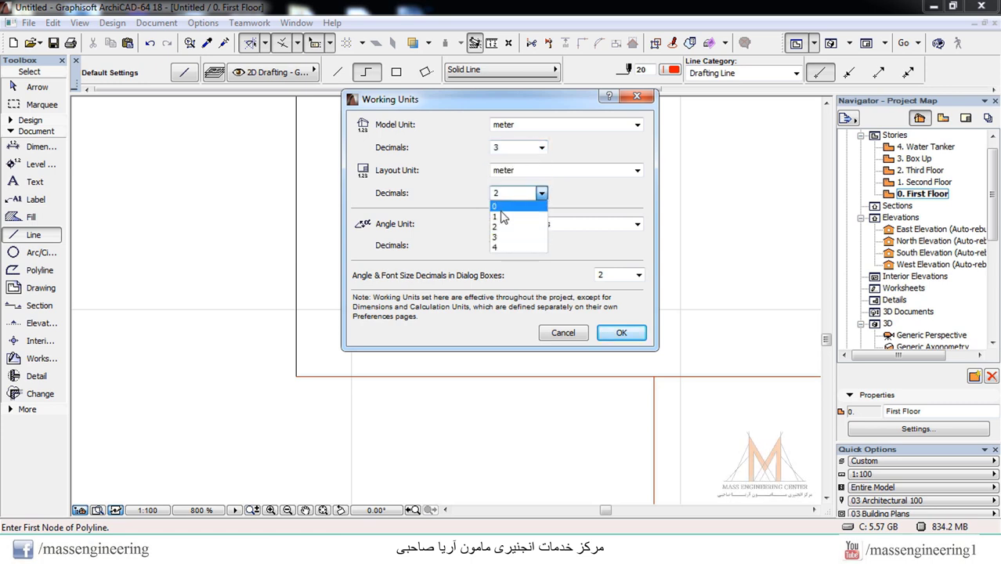
{"action": "left_click", "coordinate": [503, 238]}
{"action": "left_click", "coordinate": [612, 332]}
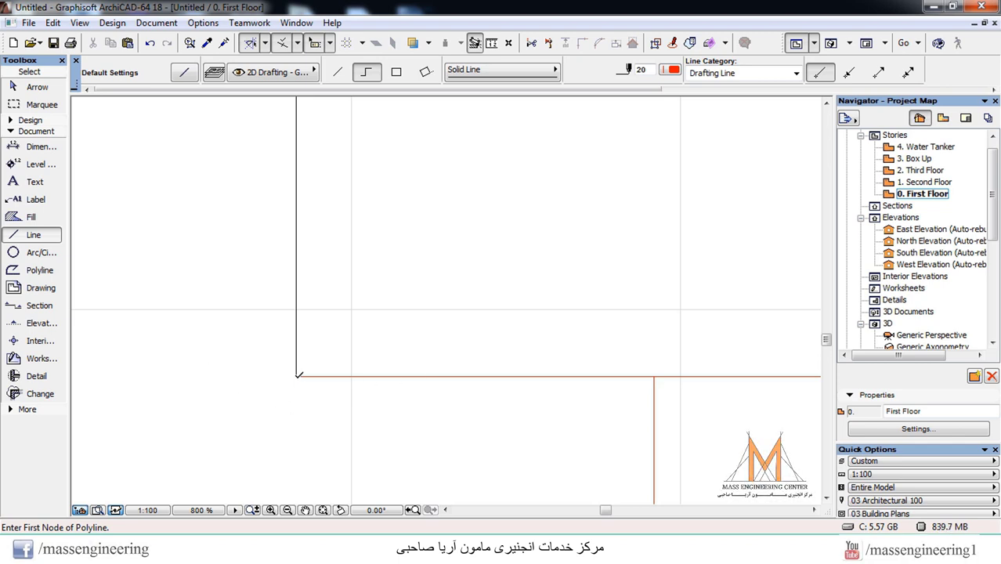
{"action": "left_click", "coordinate": [296, 375]}
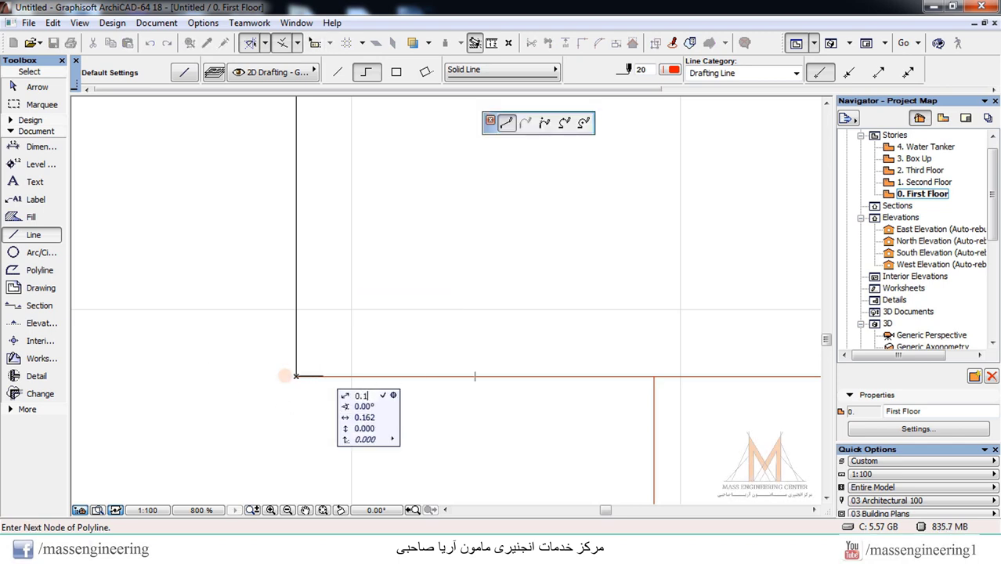
{"action": "left_click", "coordinate": [325, 376]}
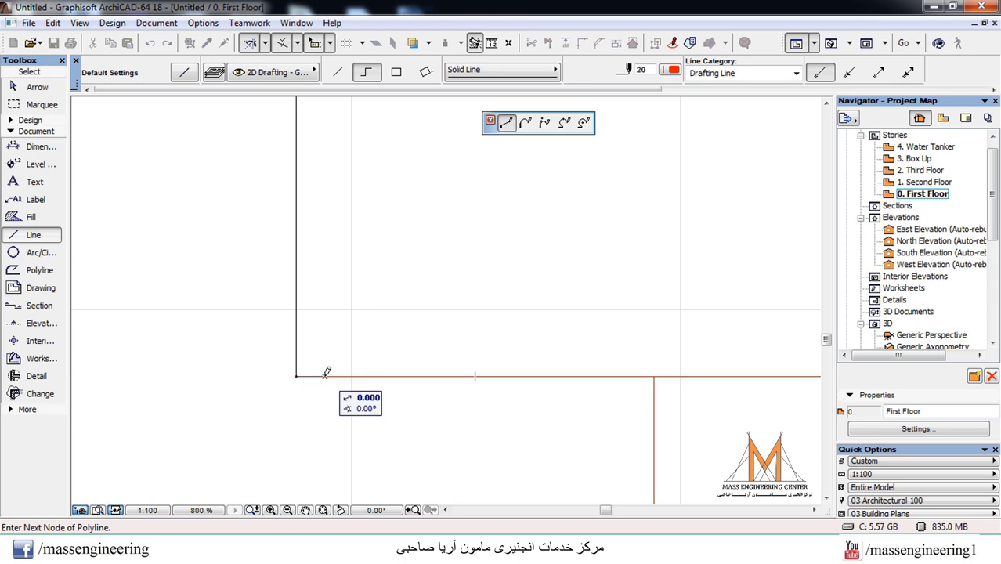
{"action": "left_click", "coordinate": [329, 478]}
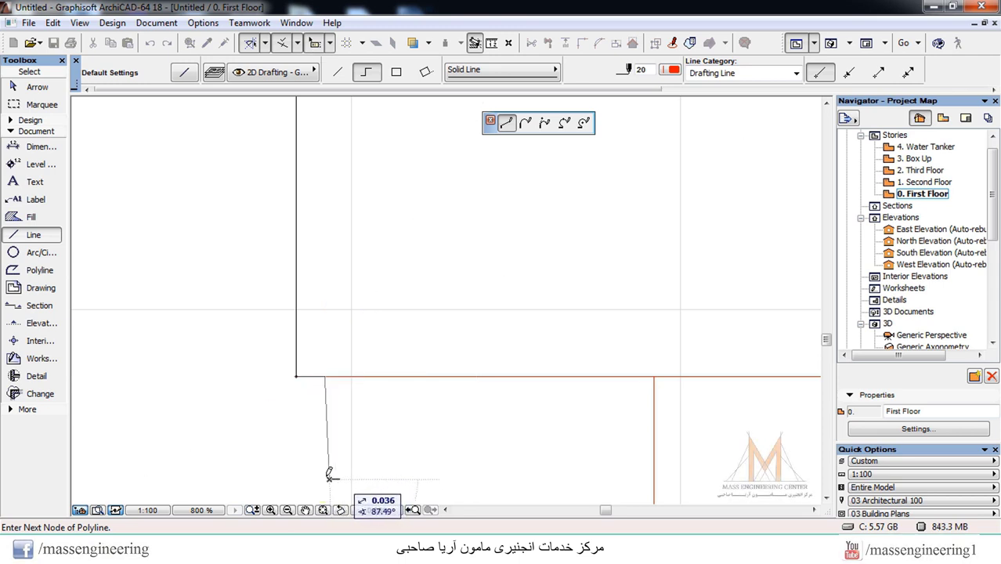
{"action": "key", "text": "Escape"}
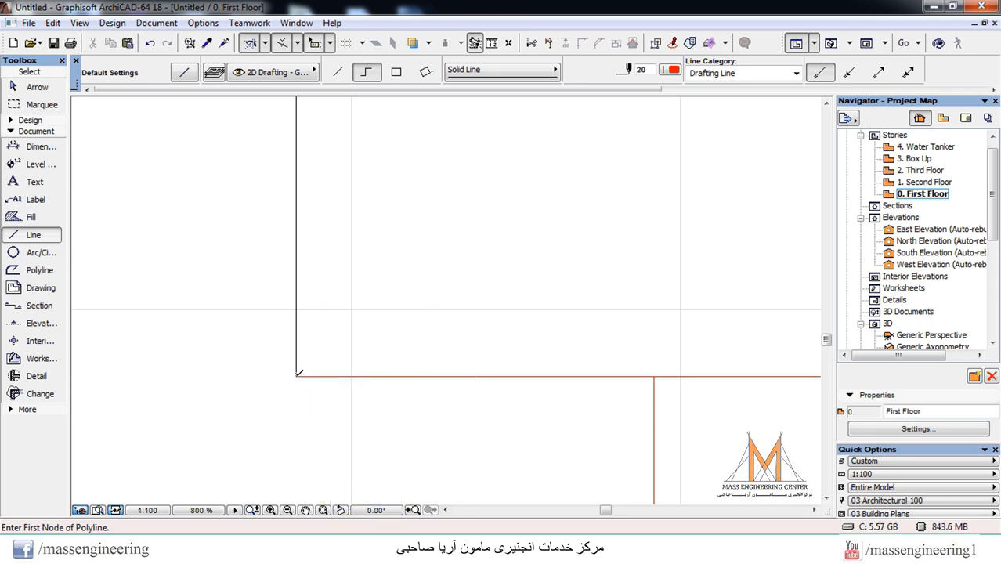
Step: Draw a chained line from the slab's lower-left corner 0.175 along the lower edge, finishing with a short segment straight down
{"action": "left_click", "coordinate": [296, 376]}
{"action": "type", "text": "0.175"}
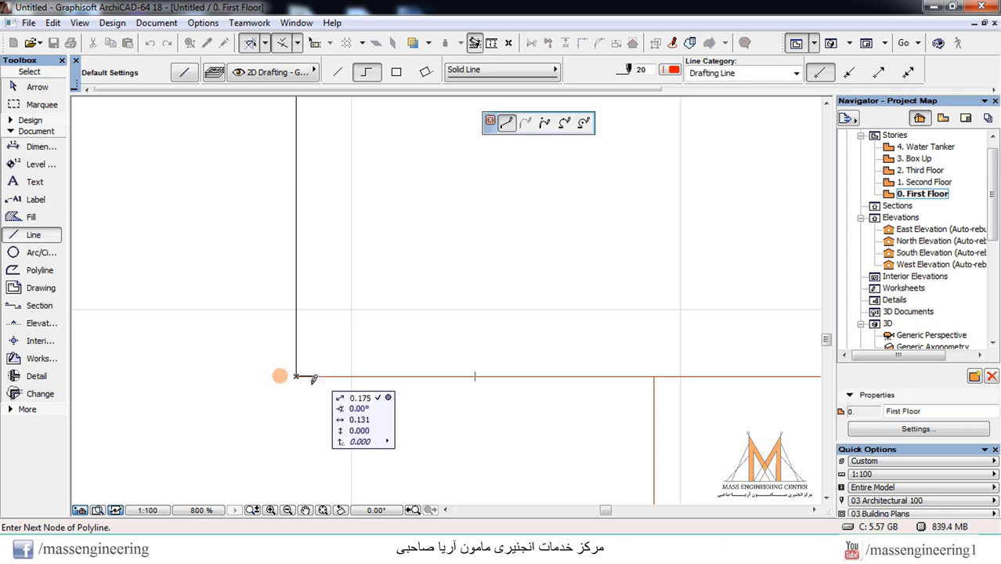
{"action": "key", "text": "Return"}
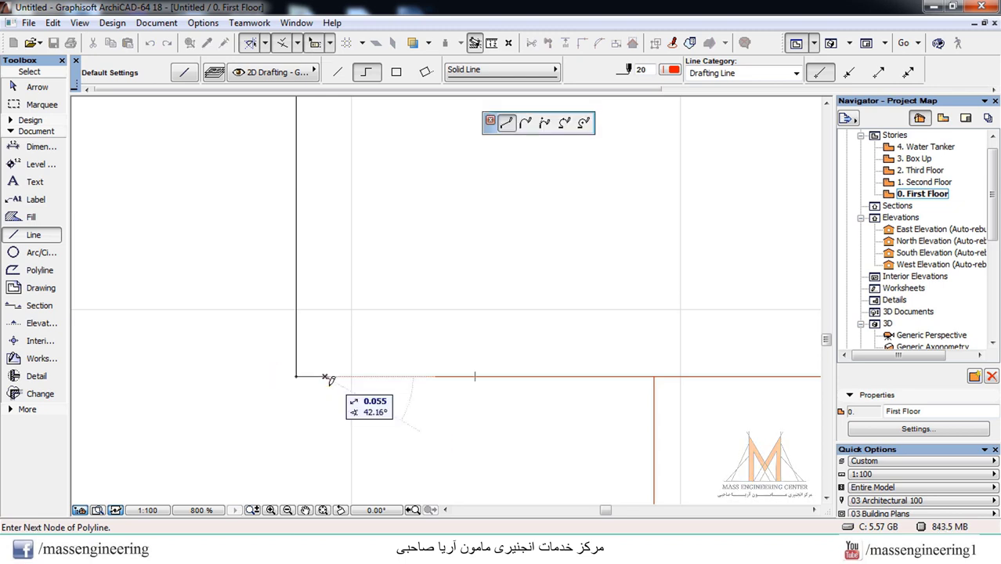
{"action": "right_click", "coordinate": [326, 477]}
{"action": "left_click", "coordinate": [353, 440]}
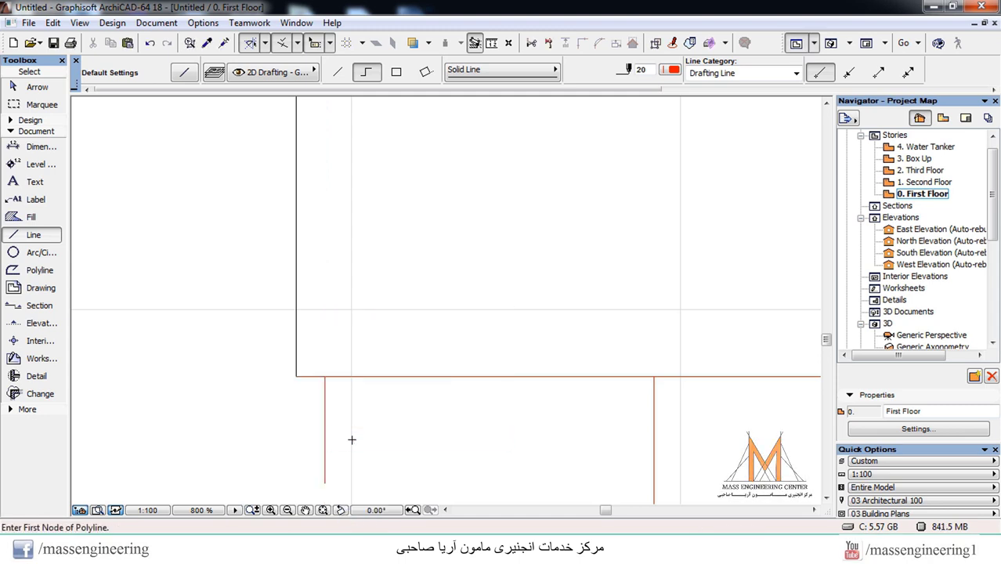
Step: Measure the distance from the slab's lower-left corner to the top of the new short vertical line
{"action": "left_click", "coordinate": [492, 42]}
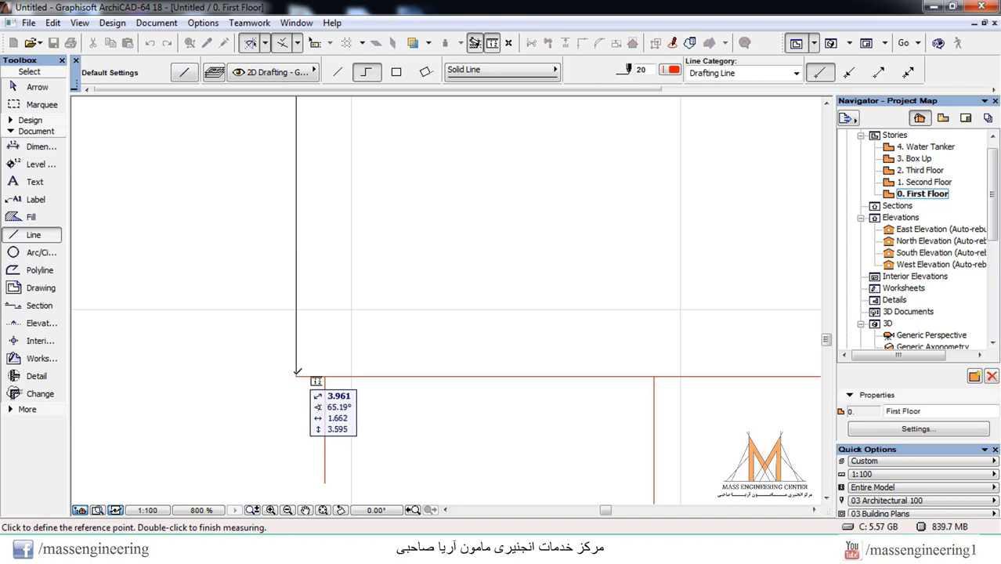
{"action": "left_click", "coordinate": [296, 377]}
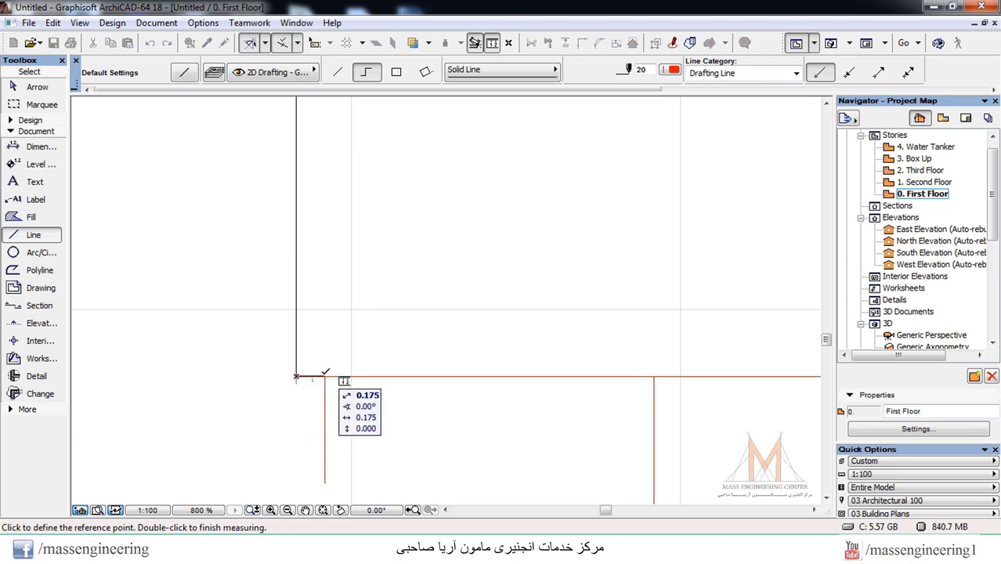
{"action": "left_click", "coordinate": [322, 377]}
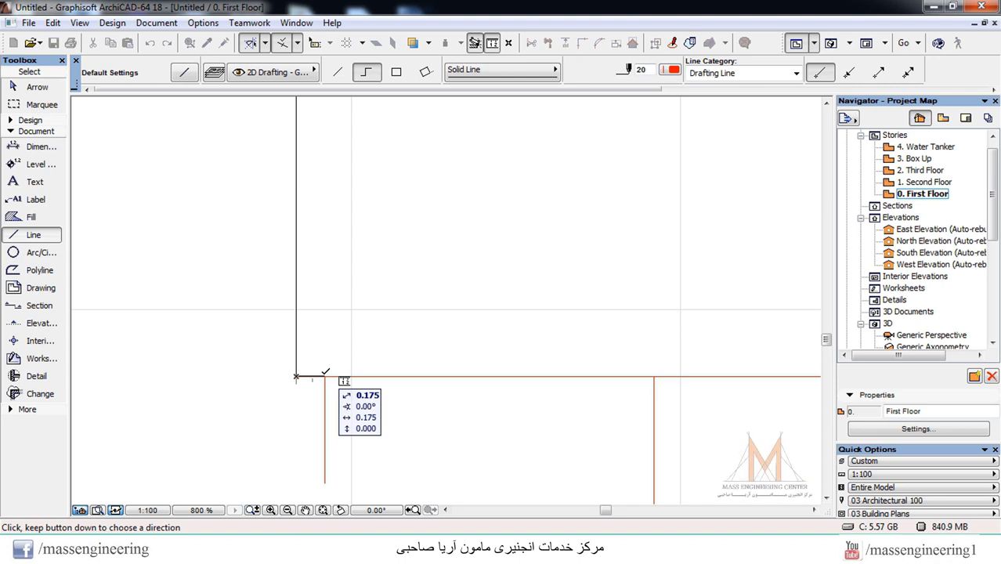
{"action": "key", "text": "Escape"}
Step: Draw a chained line 4.35 along the slab's lower edge from the leftmost vertical's top end, finishing with a short segment straight down
{"action": "scroll", "coordinate": [153, 354], "scroll_direction": "down", "scroll_amount": 2}
{"action": "scroll", "coordinate": [571, 425], "scroll_direction": "up", "scroll_amount": 1}
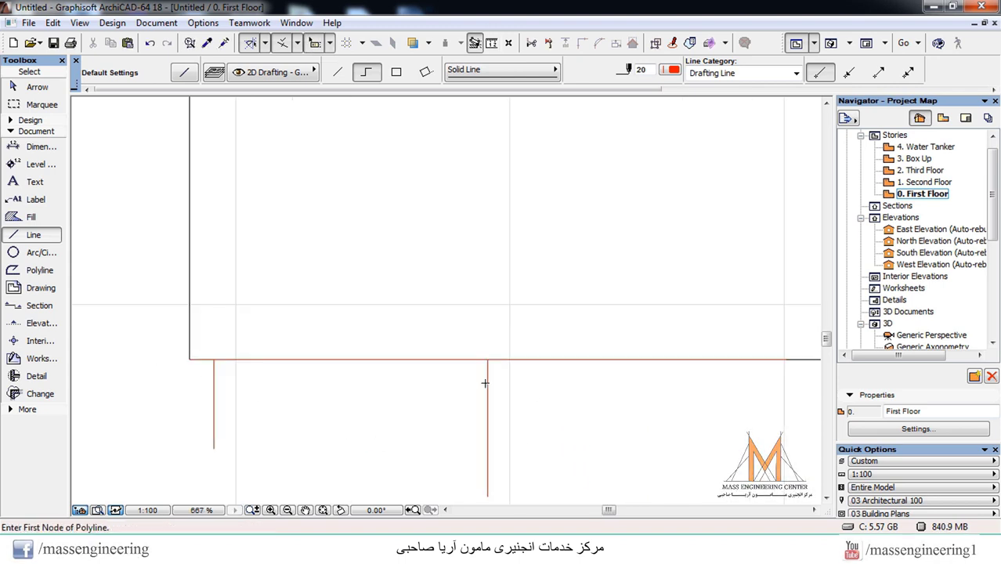
{"action": "key", "text": "Escape"}
{"action": "scroll", "coordinate": [281, 222], "scroll_direction": "down", "scroll_amount": 3}
{"action": "left_click", "coordinate": [21, 235]}
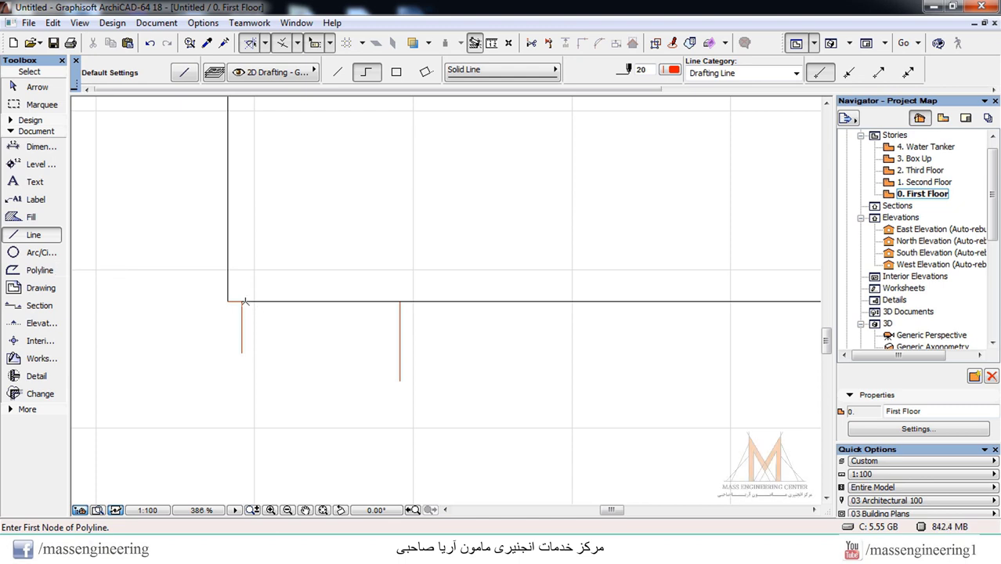
{"action": "left_click", "coordinate": [242, 300]}
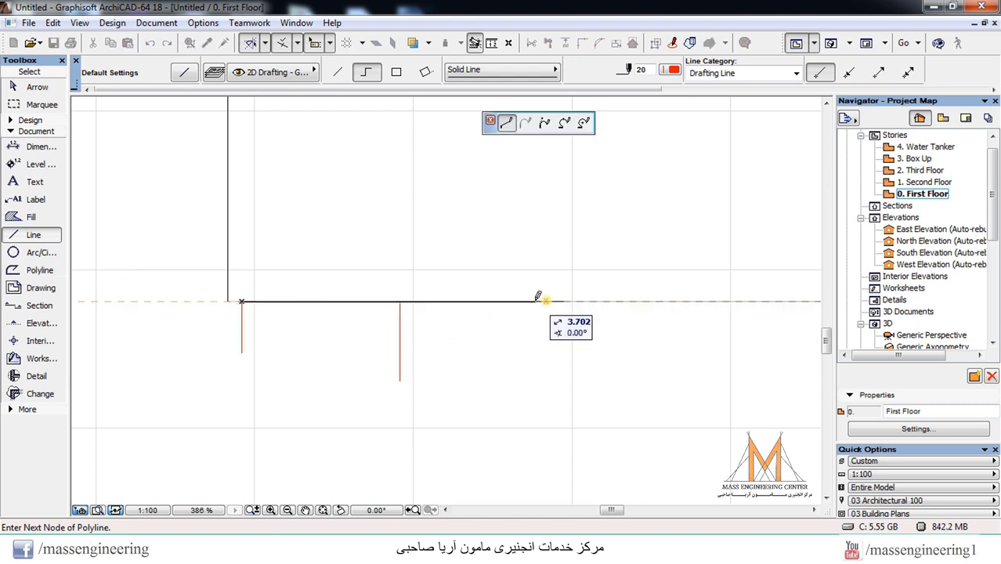
{"action": "type", "text": "4.35"}
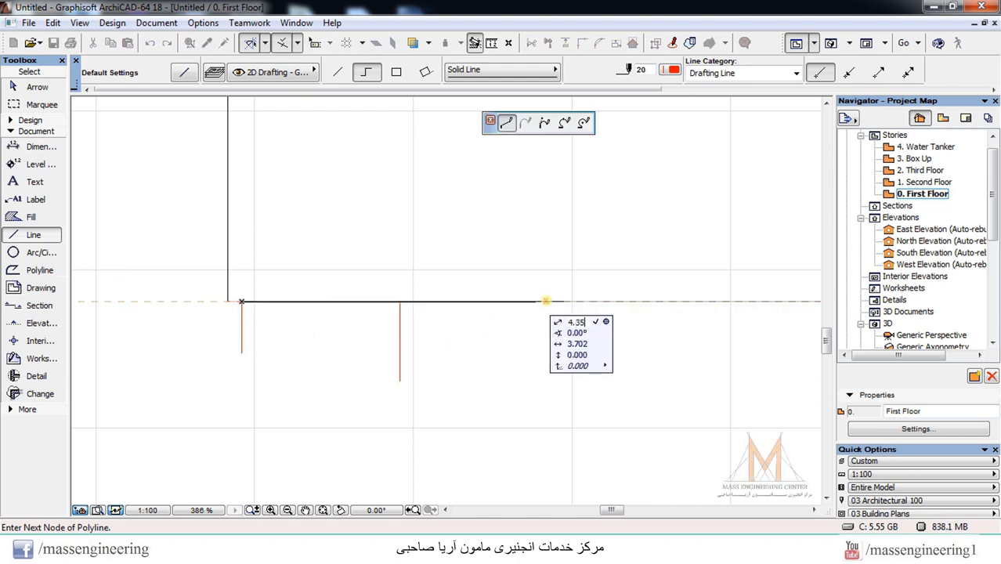
{"action": "key", "text": "Return"}
{"action": "right_click", "coordinate": [586, 372]}
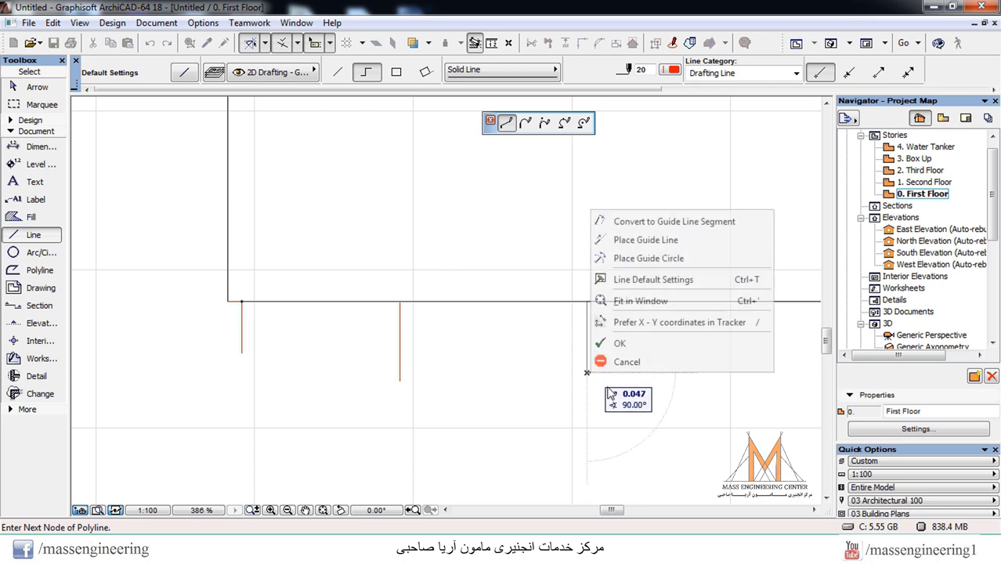
{"action": "left_click", "coordinate": [621, 343]}
Step: Draw a chained line from the rightmost vertical's top end 0.175 back along the lower edge, finishing with a short segment straight down
{"action": "scroll", "coordinate": [571, 303], "scroll_direction": "up", "scroll_amount": 1}
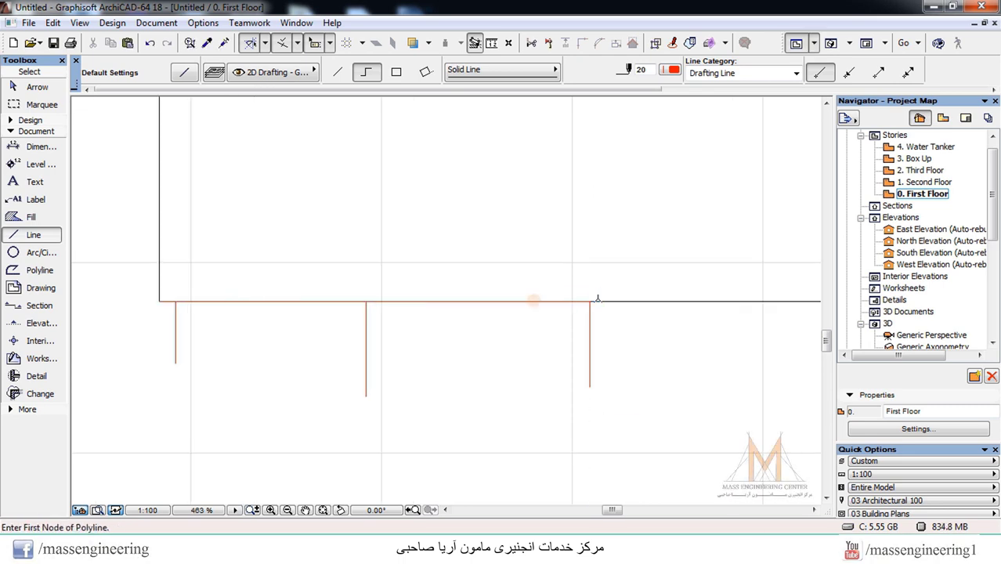
{"action": "scroll", "coordinate": [592, 297], "scroll_direction": "up", "scroll_amount": 4}
{"action": "left_click", "coordinate": [592, 302]}
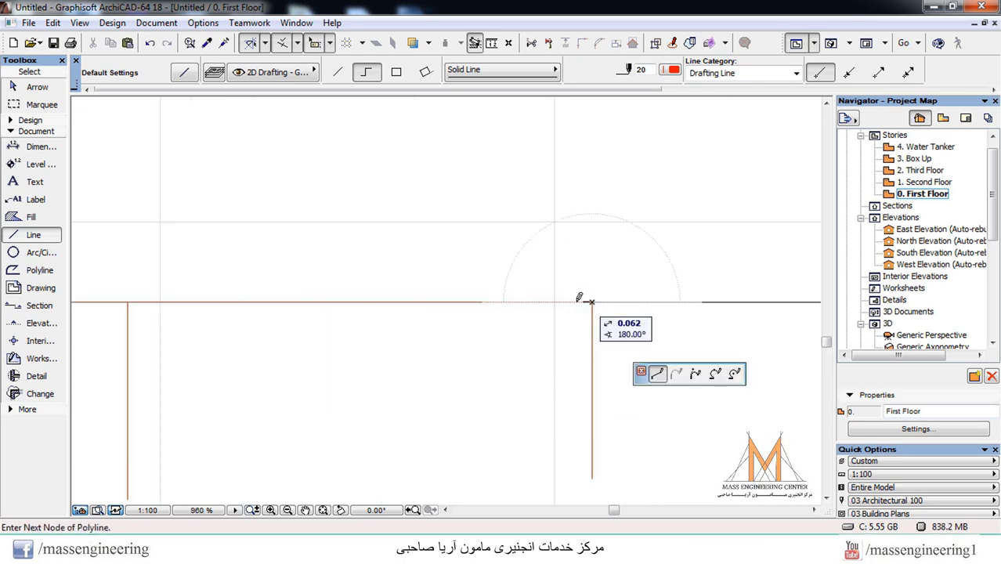
{"action": "type", "text": "0.175"}
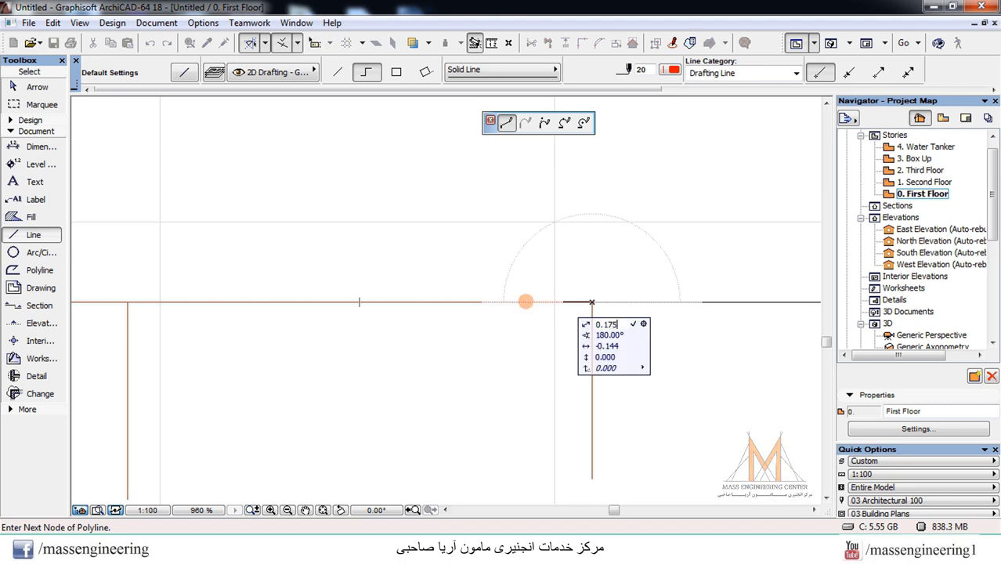
{"action": "key", "text": "Return"}
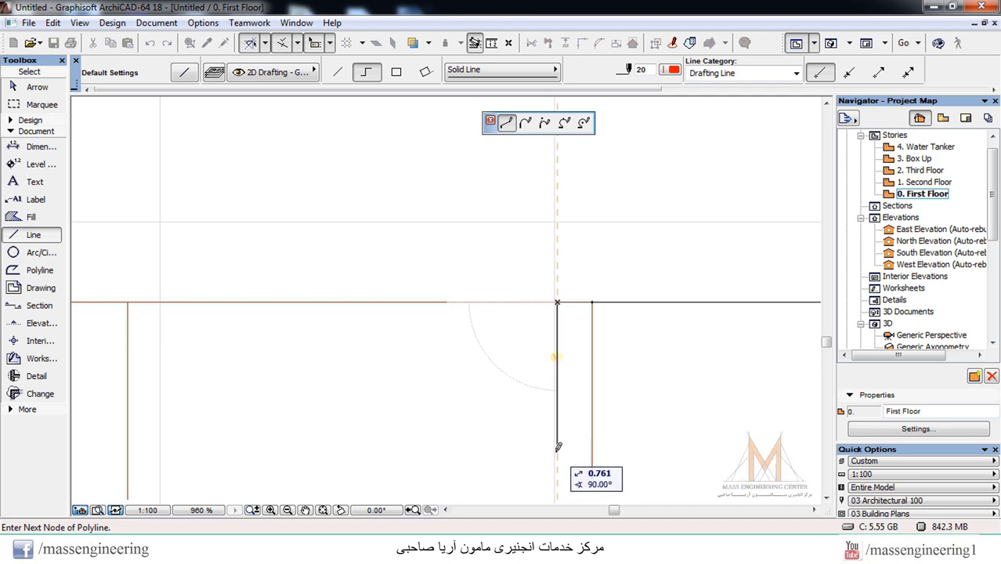
{"action": "right_click", "coordinate": [558, 437]}
{"action": "left_click", "coordinate": [548, 411]}
{"action": "scroll", "coordinate": [450, 339], "scroll_direction": "down", "scroll_amount": 4}
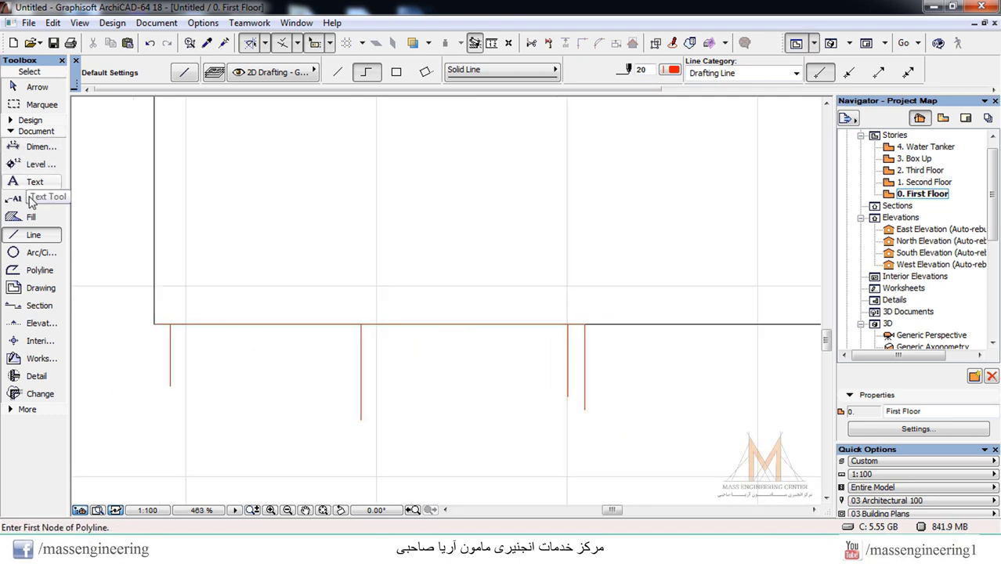
Step: Draw a three-point arc from the leftmost vertical's top end through the middle vertical's lower end to the third vertical's top end
{"action": "left_click", "coordinate": [170, 322]}
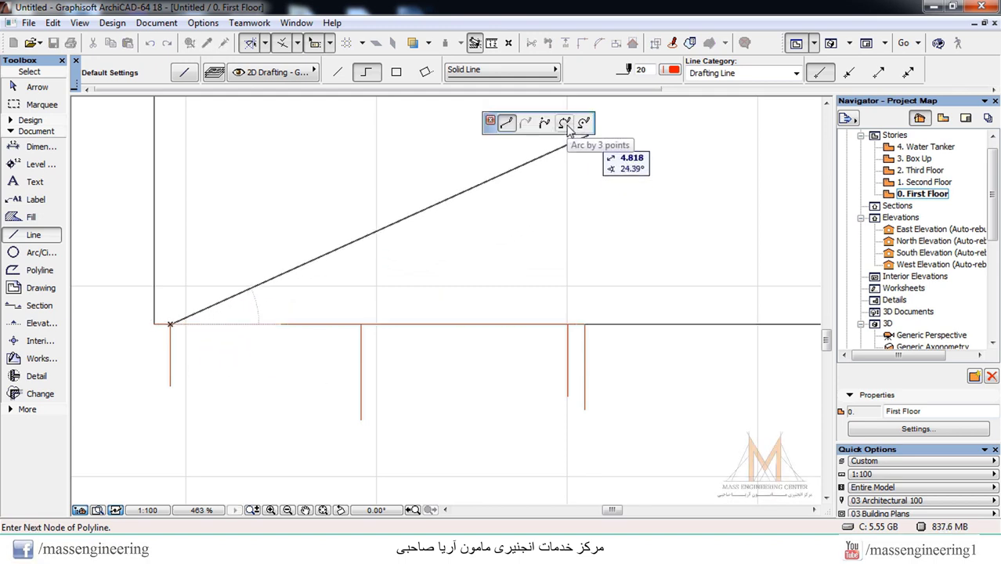
{"action": "left_click", "coordinate": [565, 124]}
{"action": "left_click", "coordinate": [362, 418]}
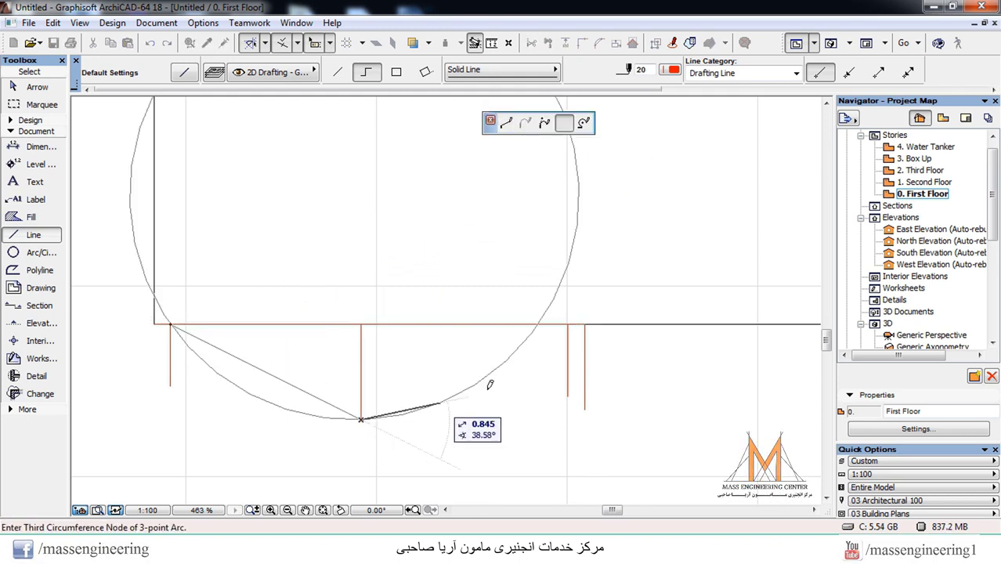
{"action": "left_click", "coordinate": [571, 320]}
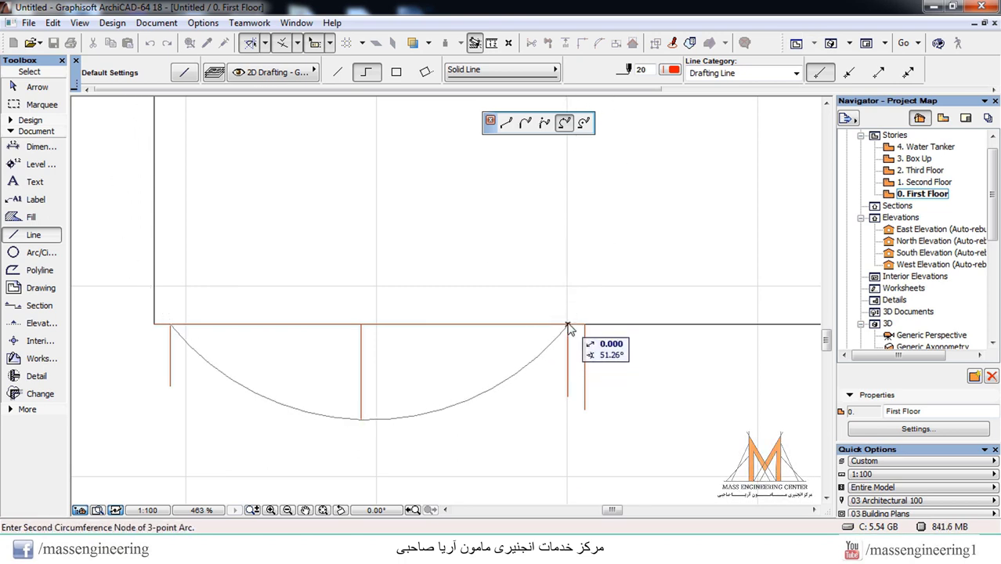
{"action": "right_click", "coordinate": [569, 322]}
{"action": "left_click", "coordinate": [615, 456]}
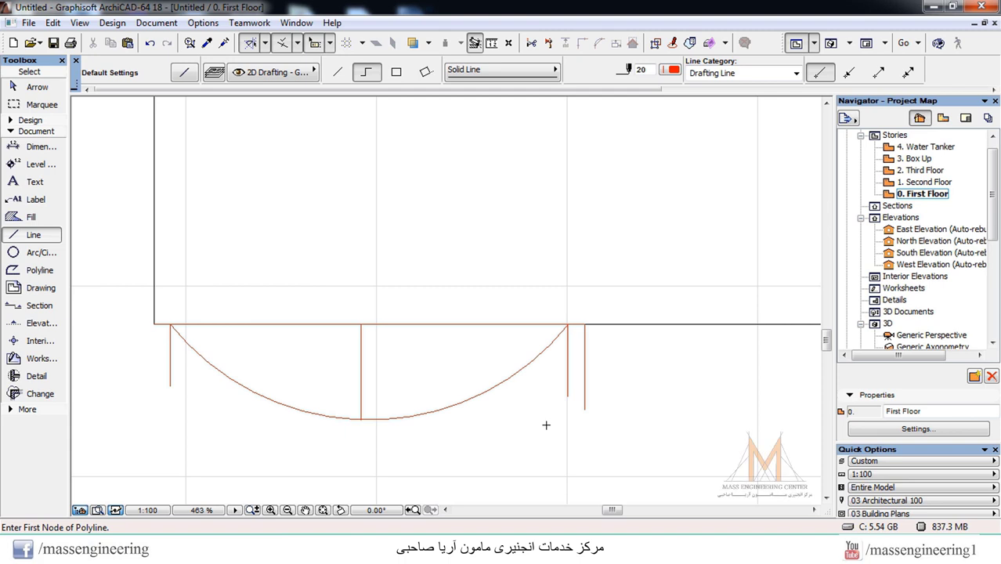
{"action": "key", "text": "Escape"}
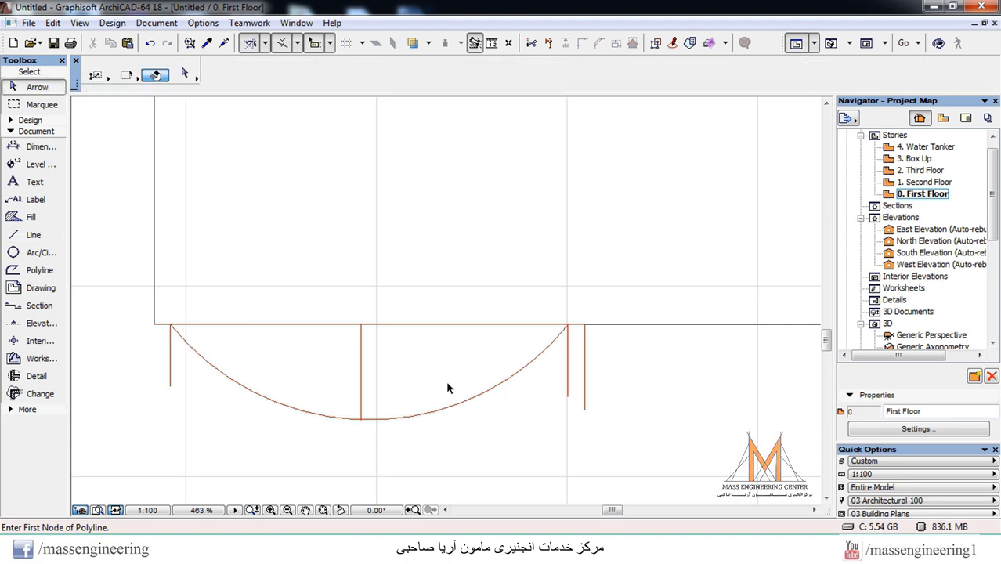
{"action": "scroll", "coordinate": [368, 341], "scroll_direction": "down", "scroll_amount": 2}
{"action": "left_click_drag", "start_coordinate": [550, 340], "coordinate": [188, 400]}
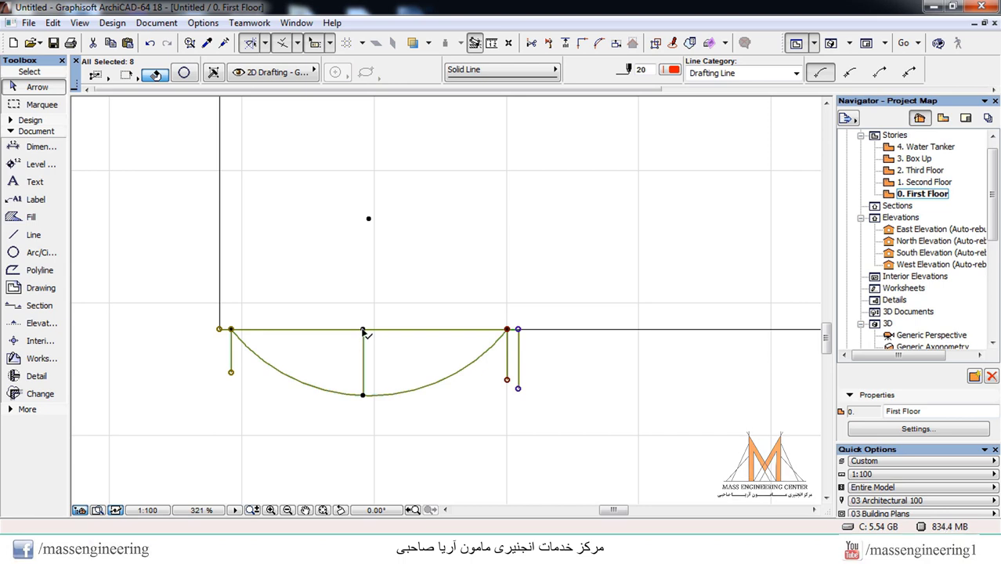
{"action": "right_click", "coordinate": [363, 332]}
{"action": "mouse_move", "coordinate": [420, 154]}
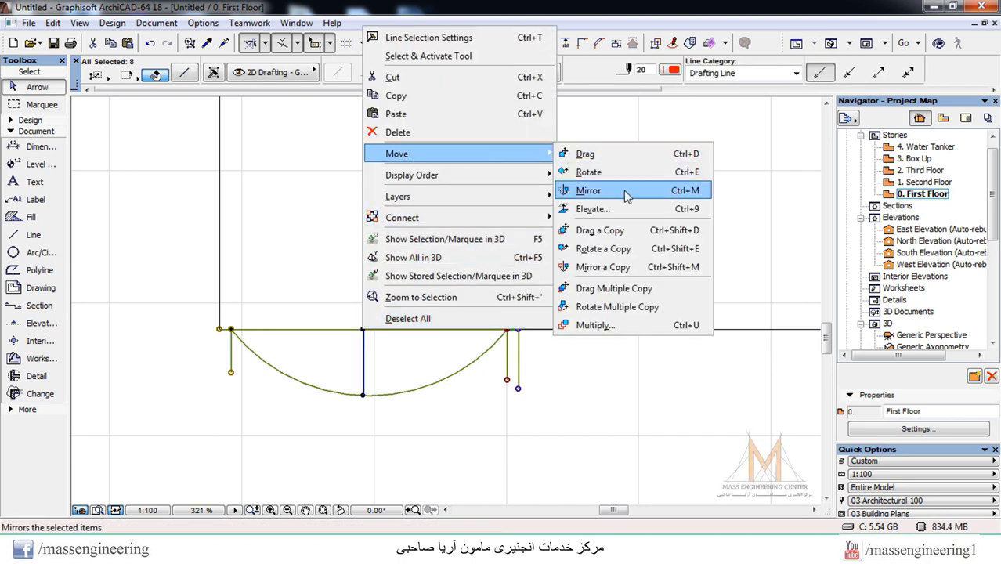
{"action": "left_click", "coordinate": [621, 268]}
{"action": "scroll", "coordinate": [330, 405], "scroll_direction": "down", "scroll_amount": 5}
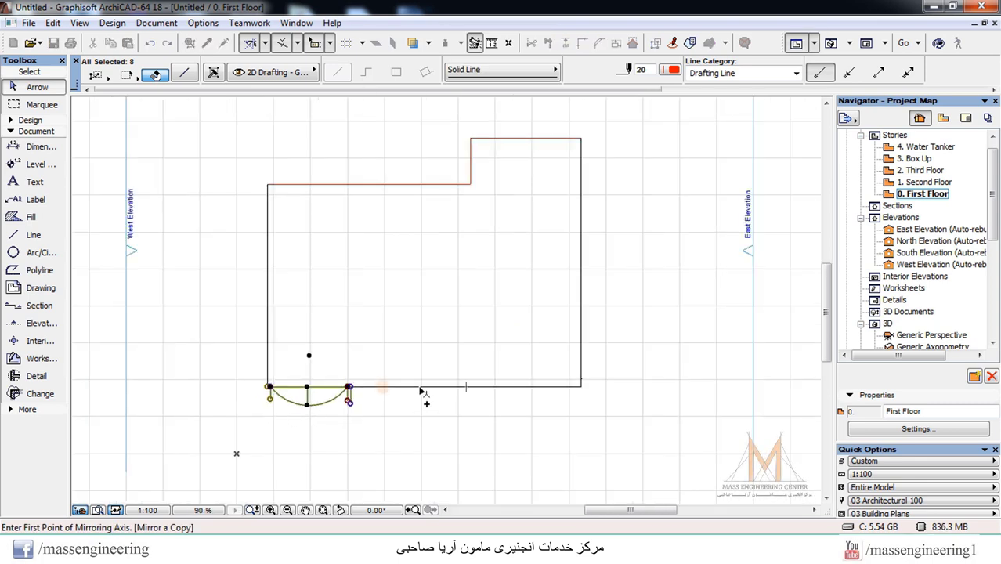
{"action": "key", "text": "Escape"}
{"action": "key", "text": "Escape"}
Step: Draw a line along the slab's lower edge to its lower-right corner and set the special snap points to Along Entire Element
{"action": "scroll", "coordinate": [271, 413], "scroll_direction": "up", "scroll_amount": 4}
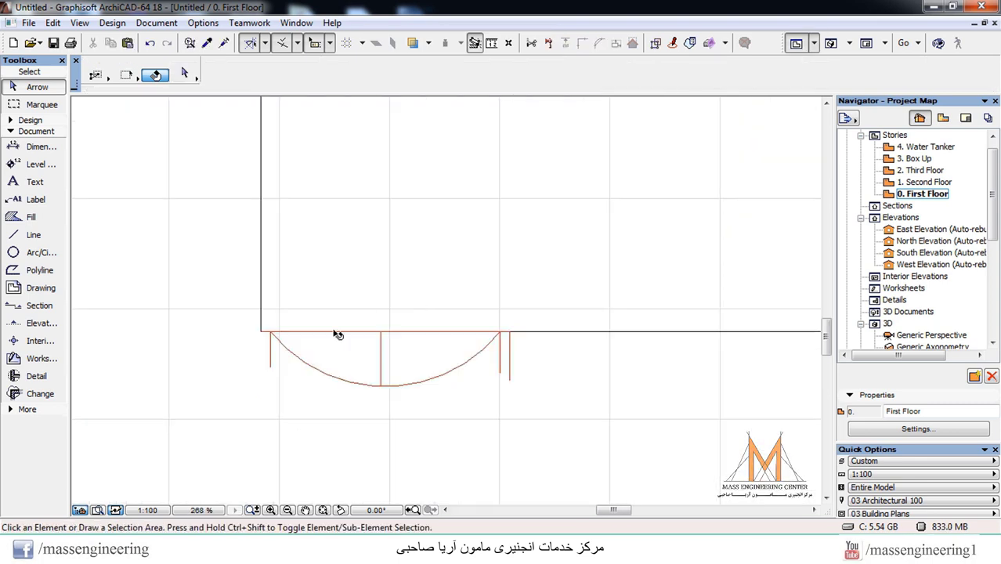
{"action": "left_click", "coordinate": [33, 234]}
{"action": "left_click", "coordinate": [298, 42]}
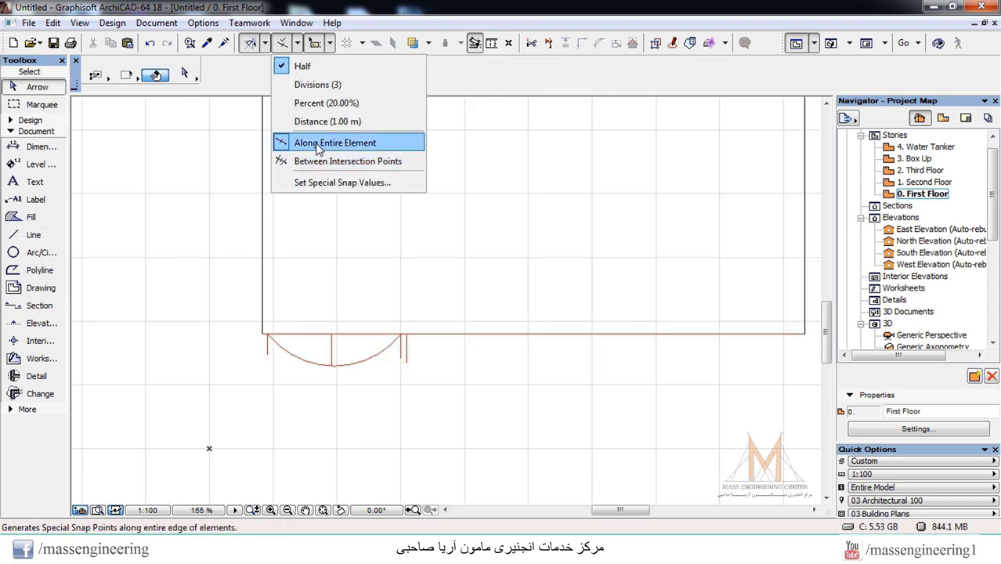
{"action": "left_click", "coordinate": [319, 143]}
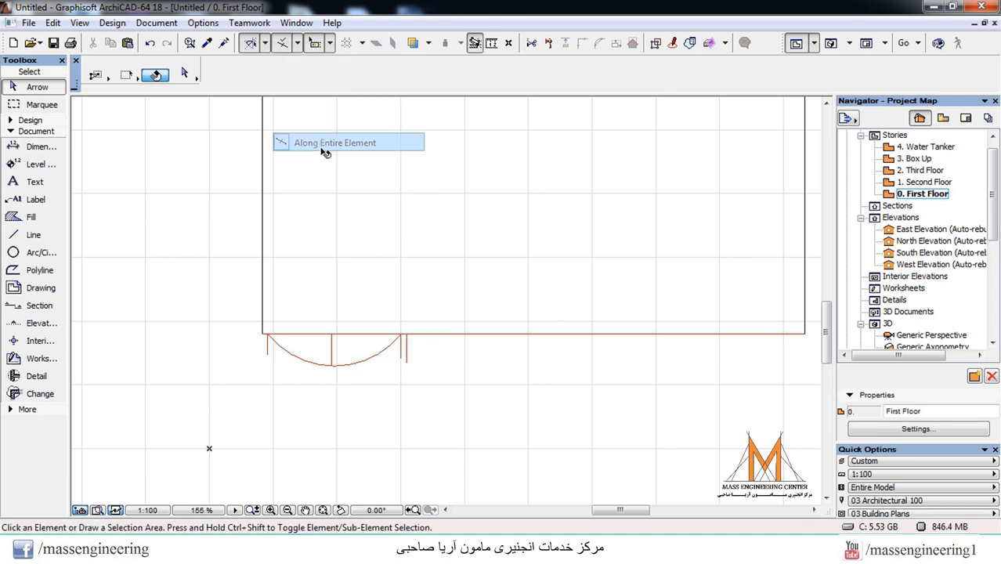
Step: Mirror a copy of the left guide lines and arc about a vertical axis through the midpoint of the slab's lower edge
{"action": "left_click", "coordinate": [420, 346]}
{"action": "left_click", "coordinate": [248, 384]}
{"action": "scroll", "coordinate": [308, 342], "scroll_direction": "up", "scroll_amount": 2}
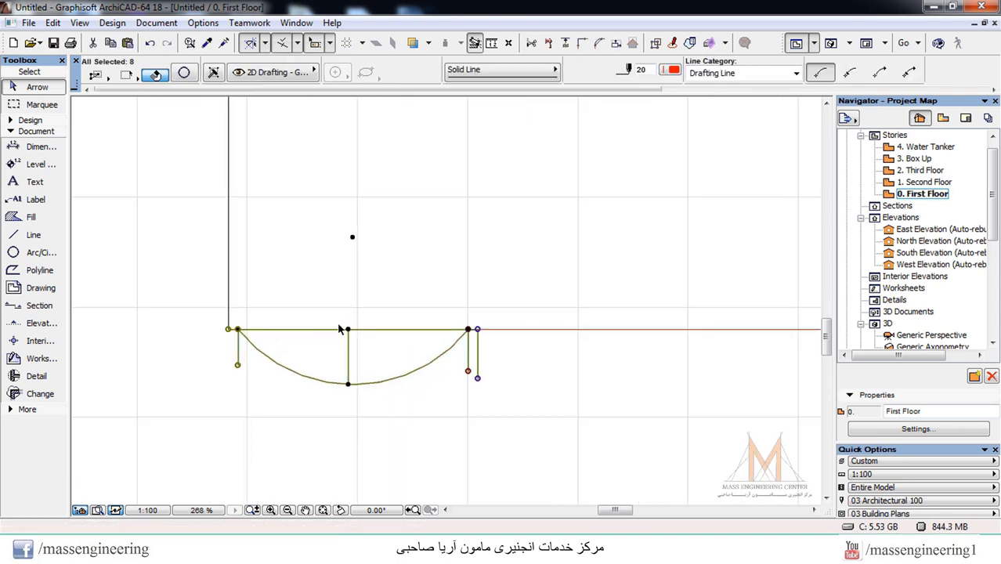
{"action": "right_click", "coordinate": [349, 330]}
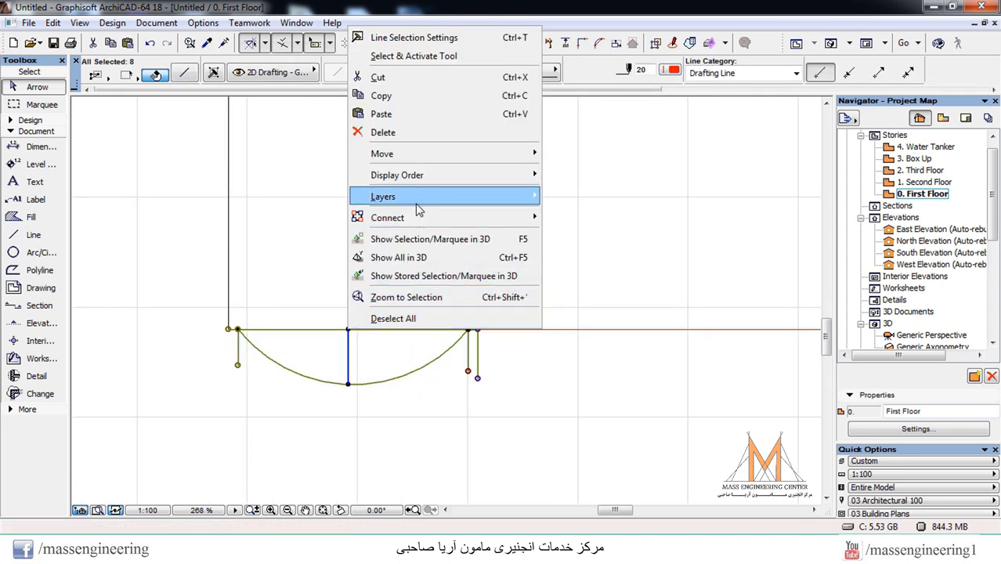
{"action": "mouse_move", "coordinate": [422, 157]}
{"action": "left_click", "coordinate": [595, 267]}
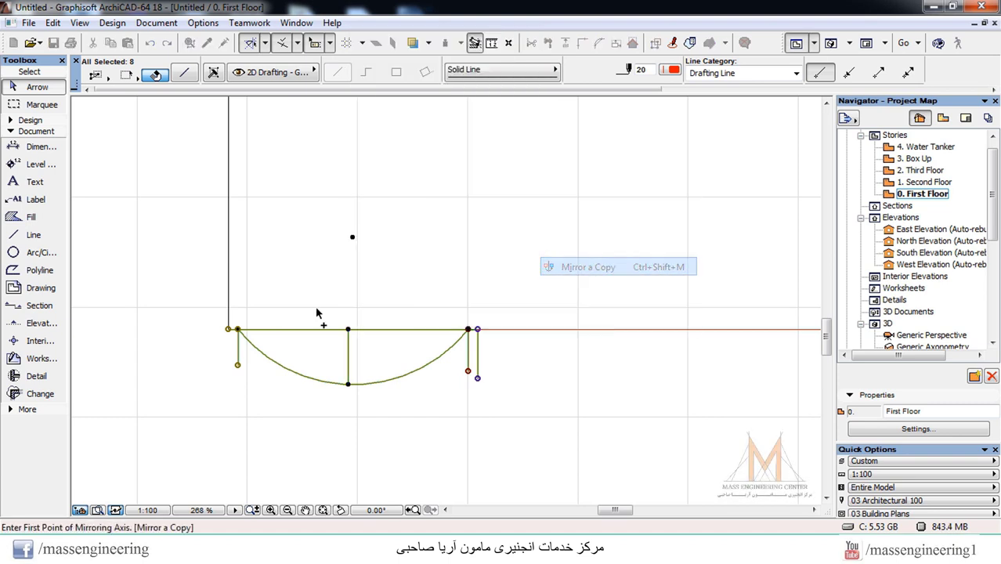
{"action": "scroll", "coordinate": [470, 333], "scroll_direction": "down", "scroll_amount": 3}
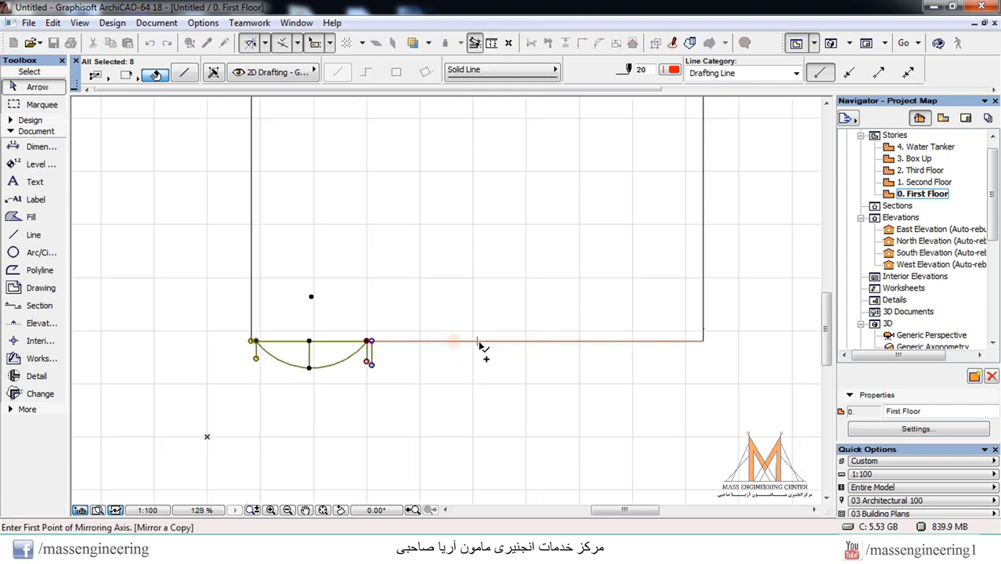
{"action": "left_click", "coordinate": [477, 341]}
{"action": "scroll", "coordinate": [477, 427], "scroll_direction": "down", "scroll_amount": 2}
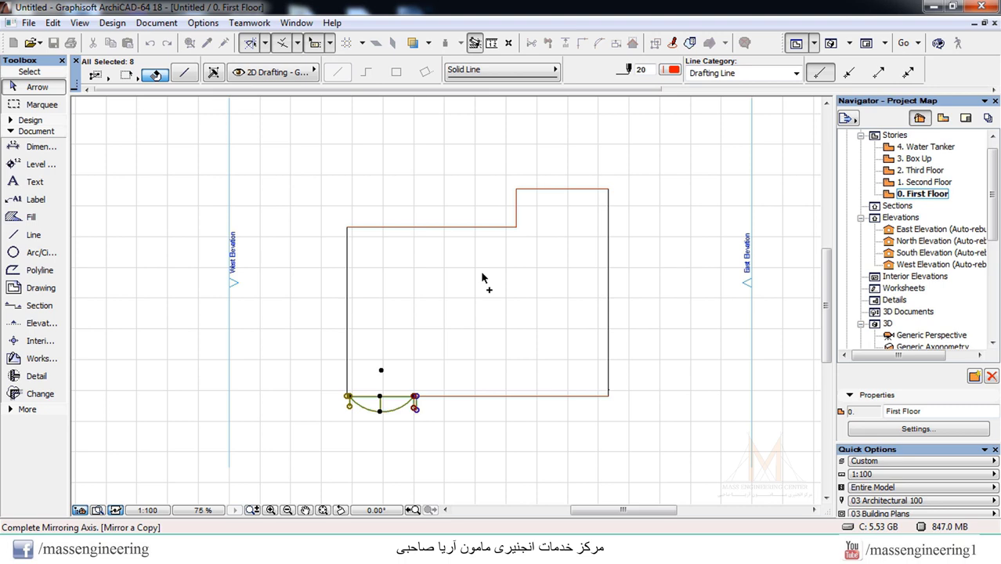
{"action": "left_click", "coordinate": [477, 183]}
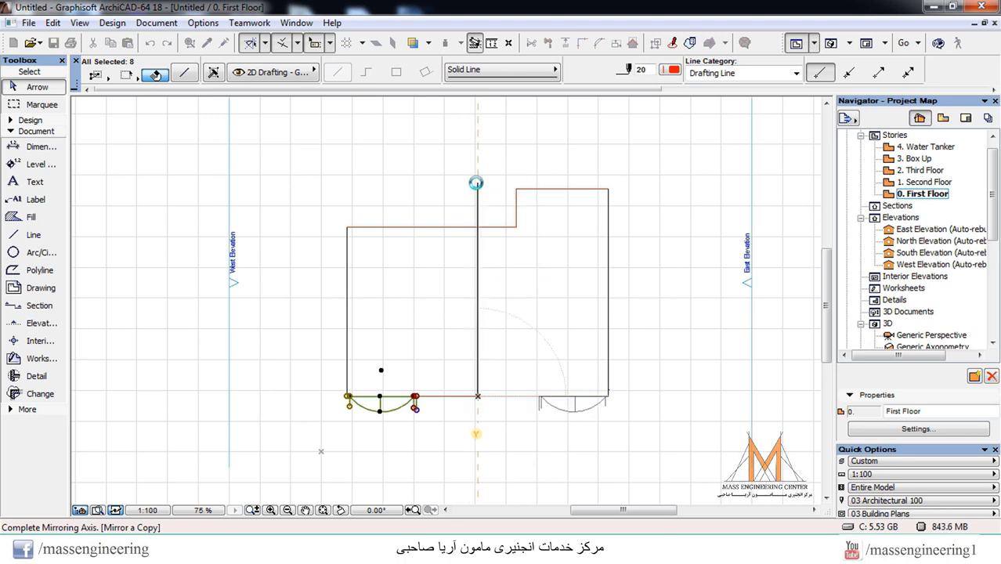
{"action": "left_click", "coordinate": [533, 422]}
Step: Select the plinth slab and start adding a polygonal area to it from the leftmost vertical's top end on the lower edge
{"action": "scroll", "coordinate": [525, 425], "scroll_direction": "up", "scroll_amount": 2}
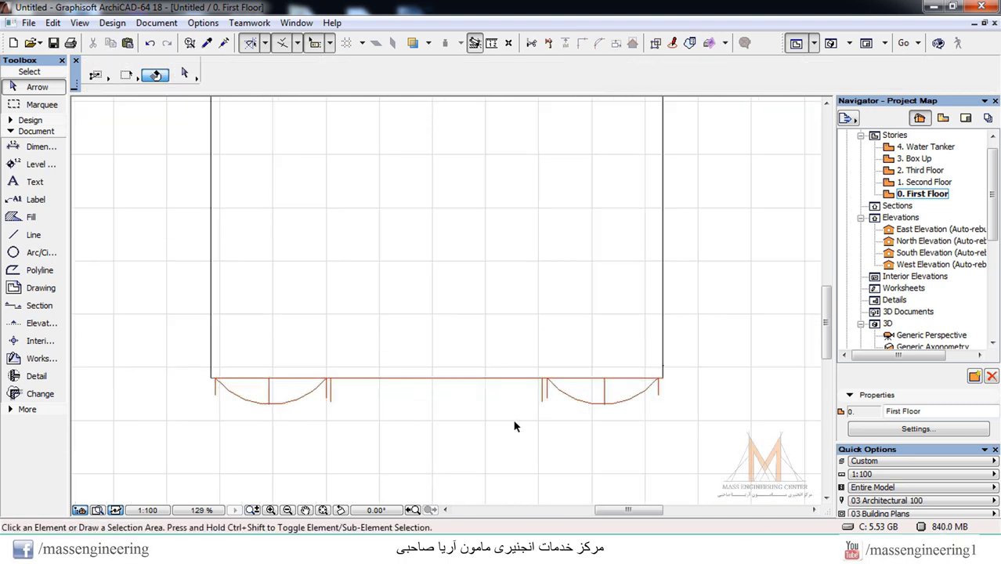
{"action": "scroll", "coordinate": [235, 377], "scroll_direction": "up", "scroll_amount": 3}
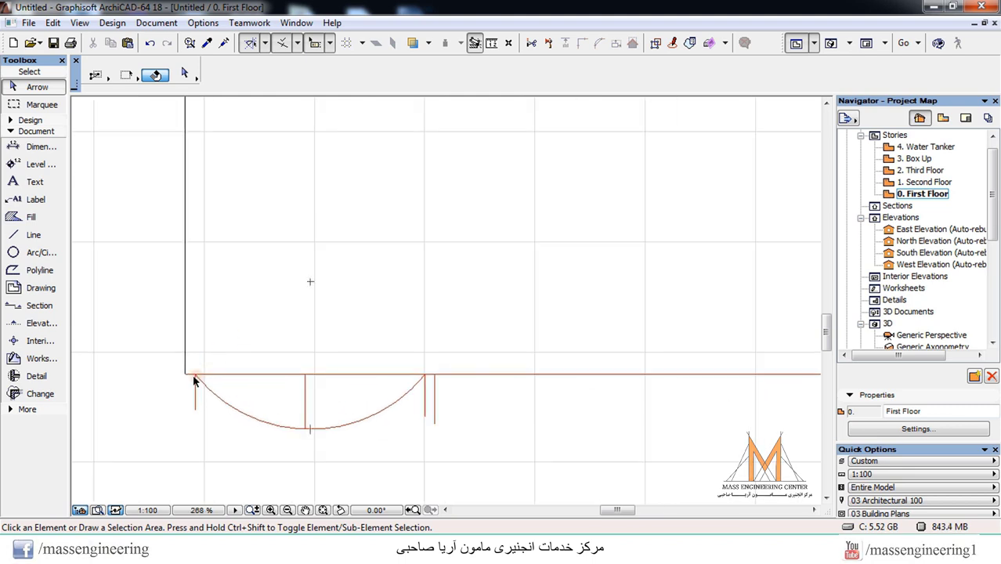
{"action": "left_click", "coordinate": [203, 235]}
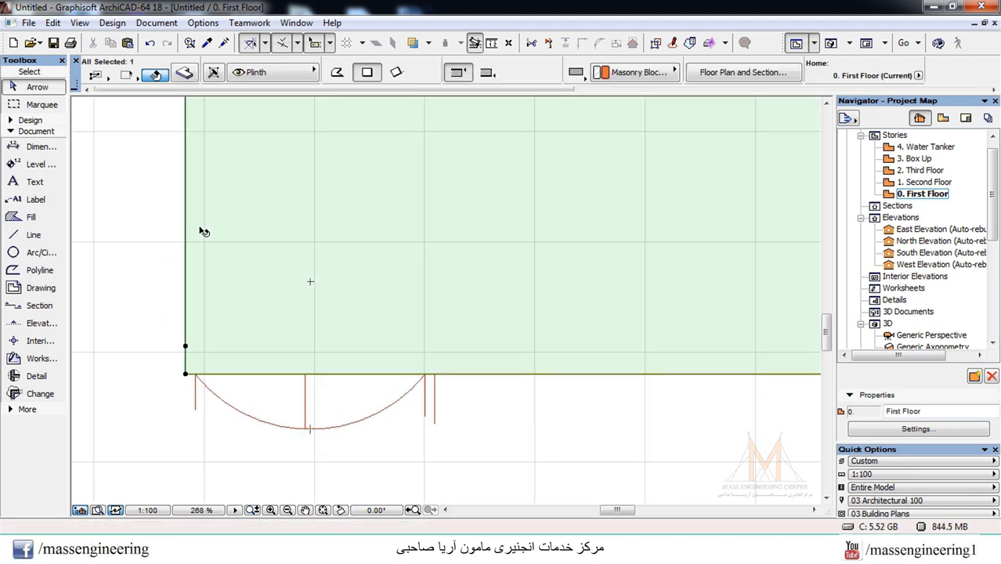
{"action": "left_click", "coordinate": [185, 376]}
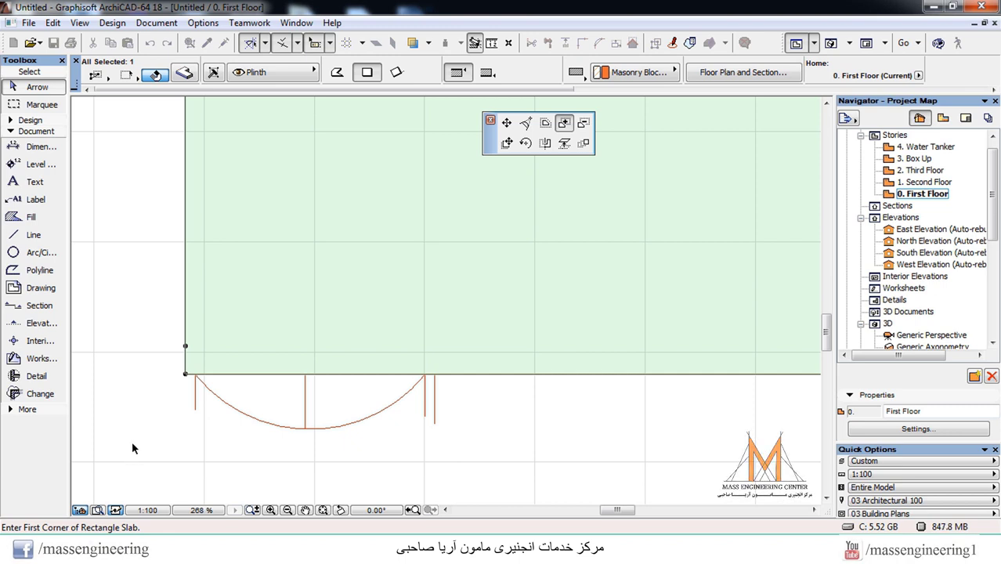
{"action": "scroll", "coordinate": [161, 409], "scroll_direction": "up", "scroll_amount": 3}
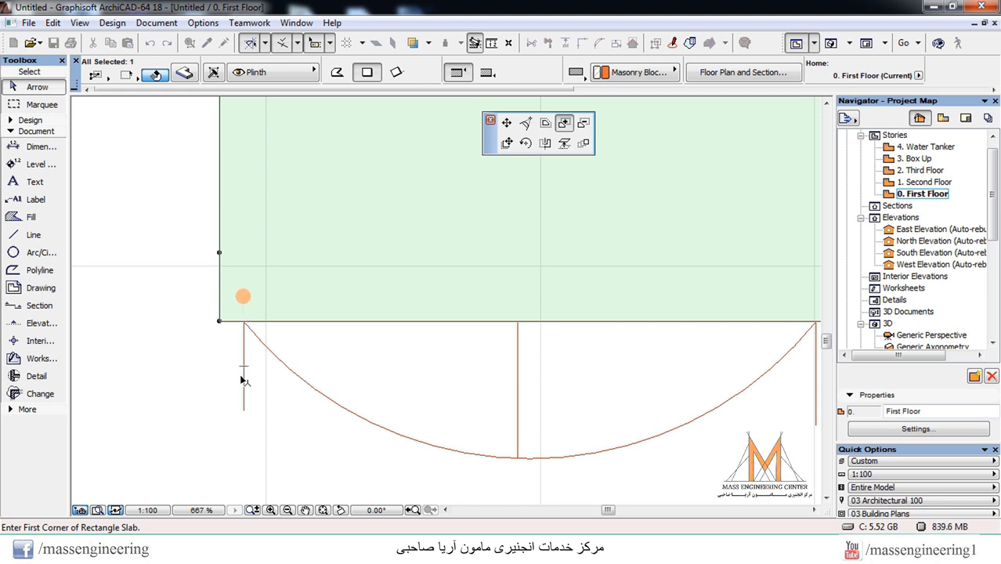
{"action": "scroll", "coordinate": [243, 328], "scroll_direction": "up", "scroll_amount": 4}
{"action": "left_click", "coordinate": [246, 303]}
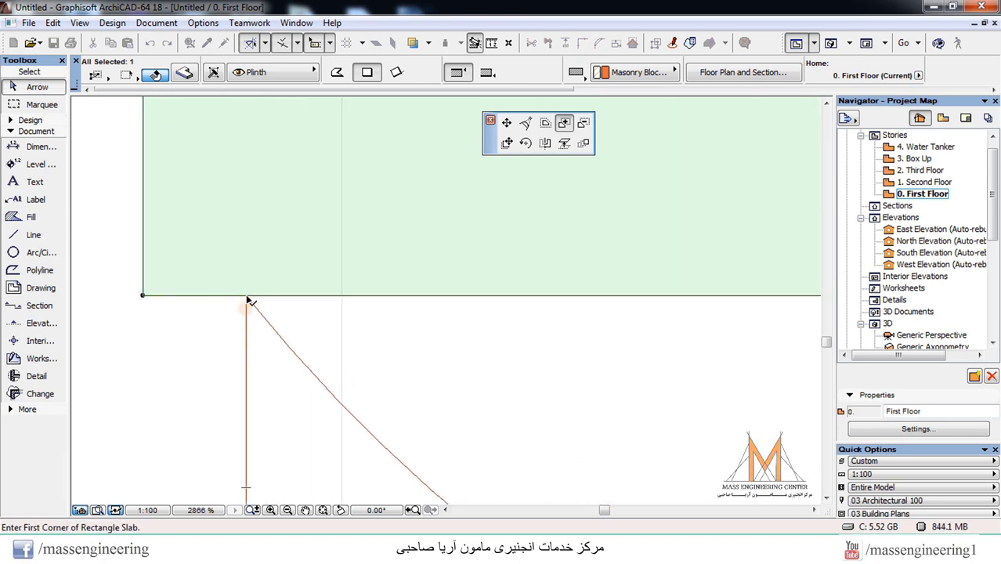
{"action": "left_click", "coordinate": [247, 300]}
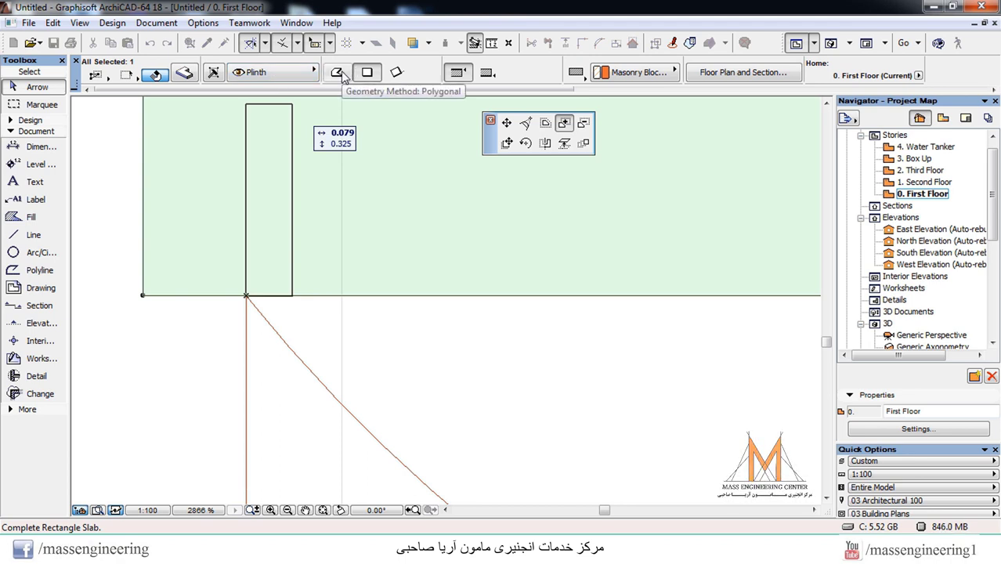
{"action": "left_click", "coordinate": [341, 73]}
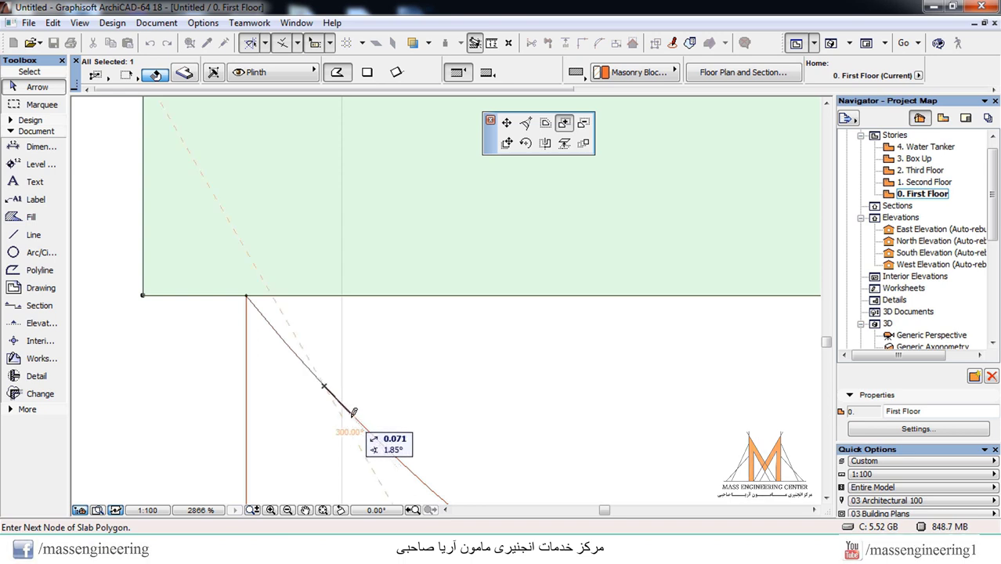
Step: Trace the left half of the left arc with closely spaced slab polygon nodes down to the middle vertical's lower end
{"action": "left_click", "coordinate": [386, 446]}
{"action": "scroll", "coordinate": [310, 227], "scroll_direction": "down", "scroll_amount": 2}
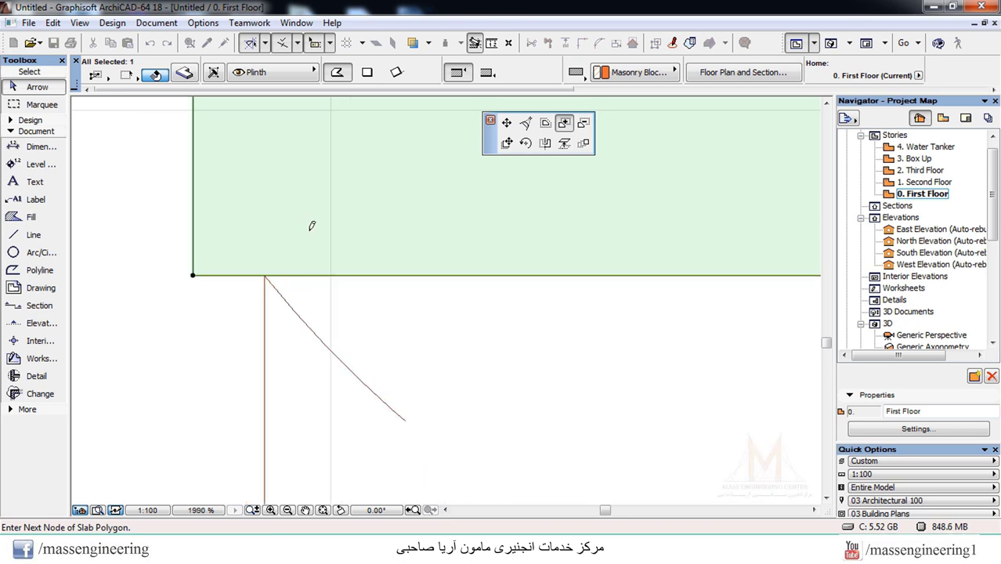
{"action": "scroll", "coordinate": [380, 409], "scroll_direction": "up", "scroll_amount": 2}
{"action": "left_click", "coordinate": [384, 398]}
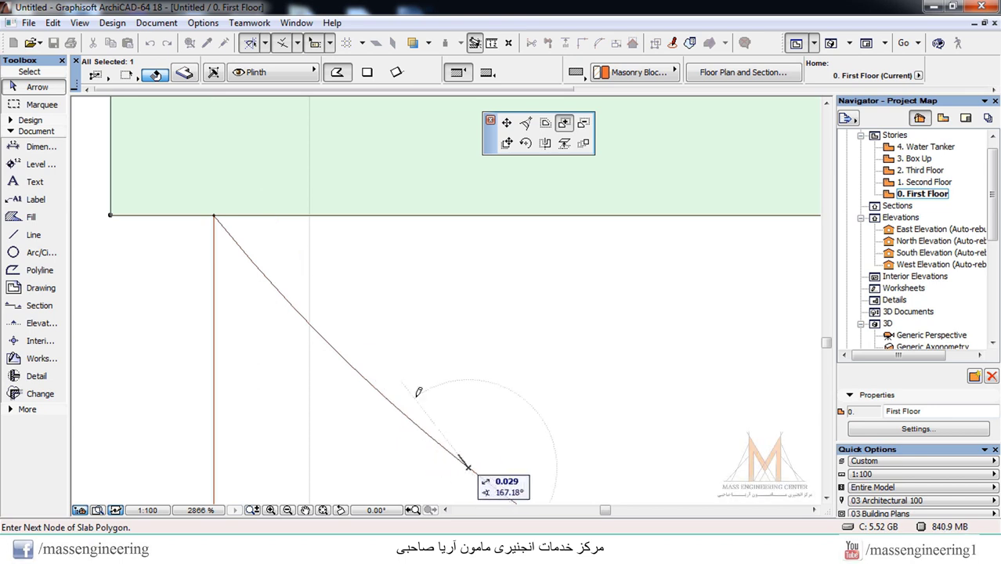
{"action": "scroll", "coordinate": [429, 396], "scroll_direction": "down", "scroll_amount": 3}
{"action": "scroll", "coordinate": [418, 398], "scroll_direction": "up", "scroll_amount": 2}
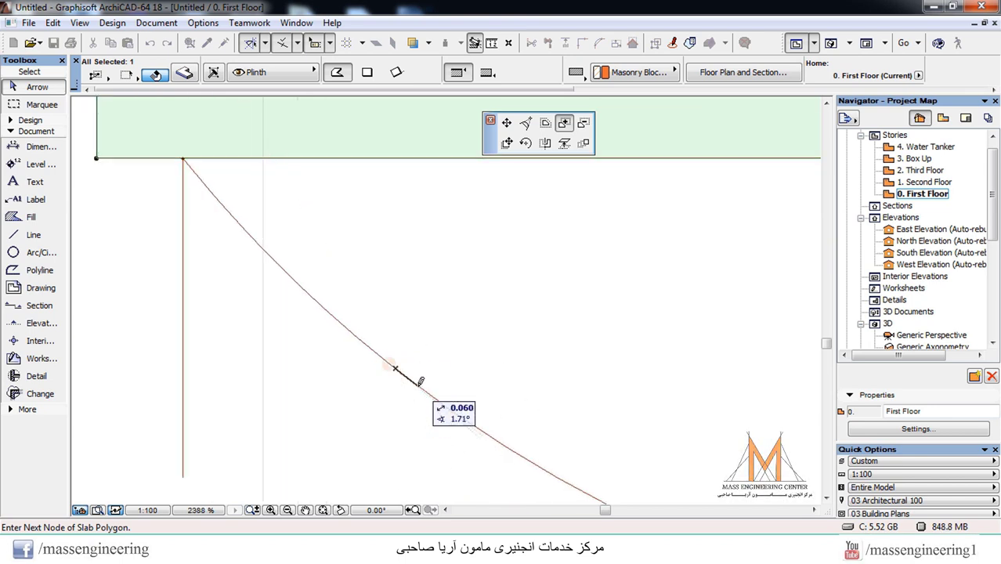
{"action": "left_click", "coordinate": [464, 411]}
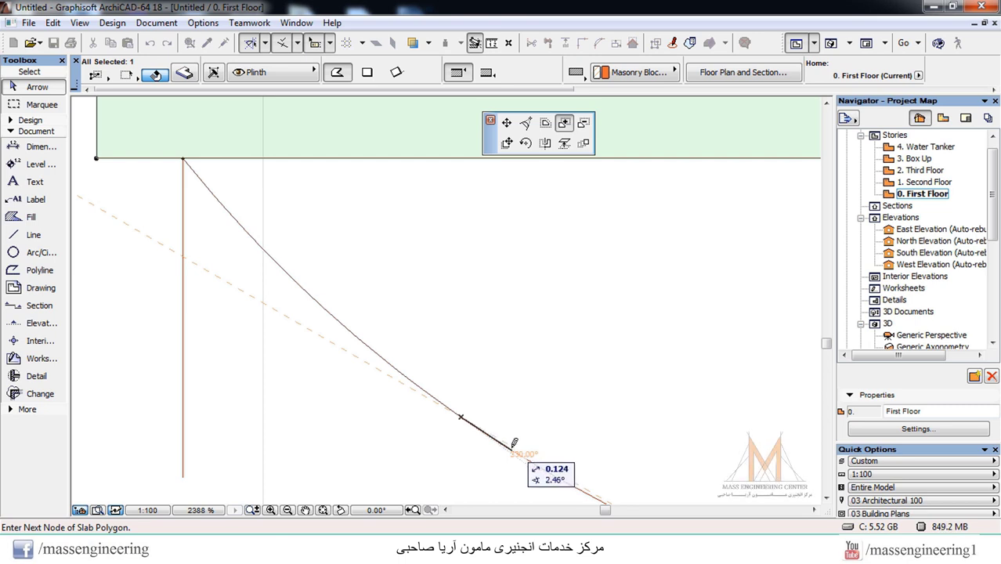
{"action": "left_click", "coordinate": [507, 449]}
{"action": "left_click", "coordinate": [558, 472]}
{"action": "scroll", "coordinate": [416, 271], "scroll_direction": "down", "scroll_amount": 4}
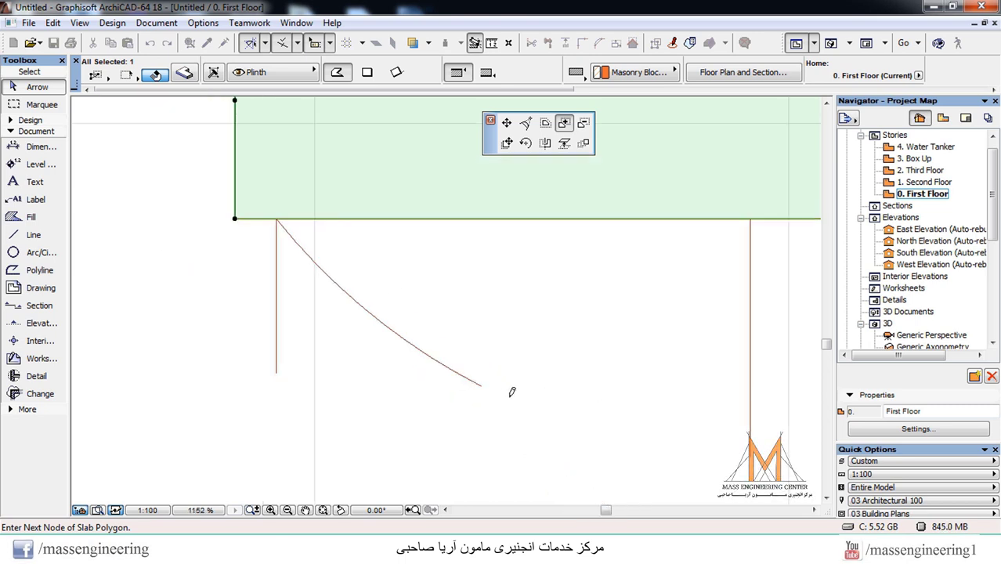
{"action": "scroll", "coordinate": [530, 429], "scroll_direction": "up", "scroll_amount": 2}
{"action": "left_click", "coordinate": [501, 383]}
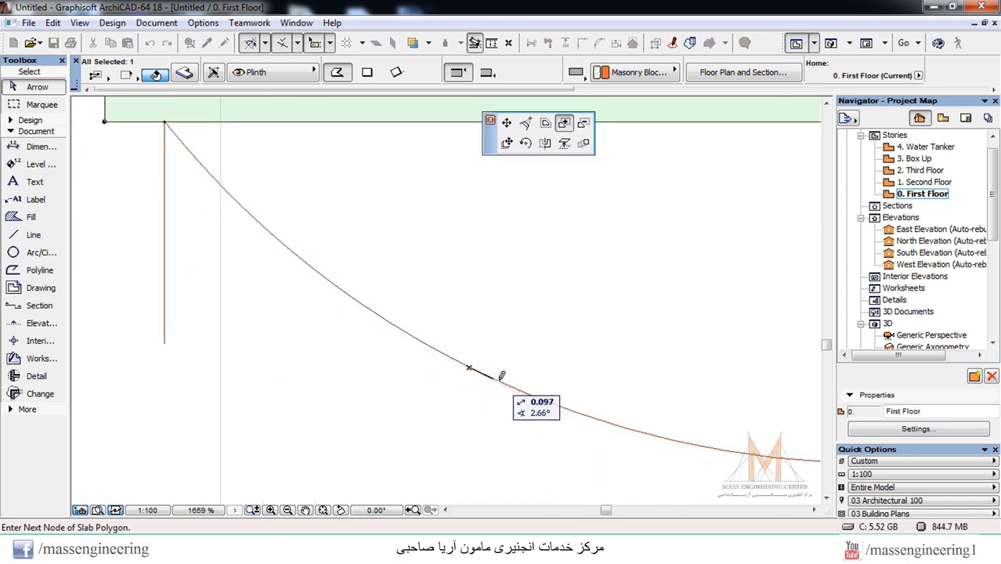
{"action": "left_click", "coordinate": [593, 419]}
{"action": "left_click", "coordinate": [641, 431]}
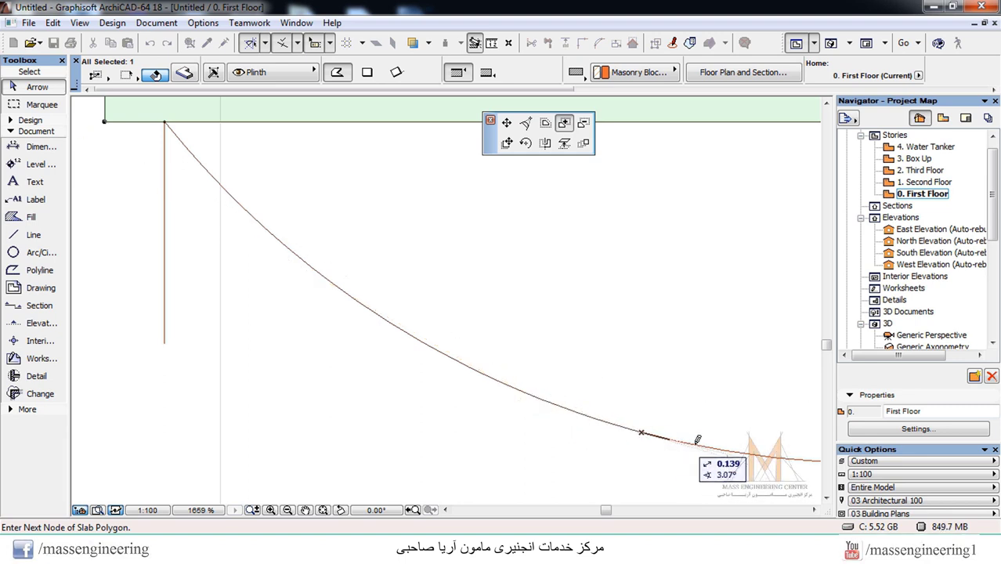
{"action": "left_click", "coordinate": [707, 446]}
{"action": "scroll", "coordinate": [402, 353], "scroll_direction": "down", "scroll_amount": 3}
{"action": "scroll", "coordinate": [618, 417], "scroll_direction": "up", "scroll_amount": 3}
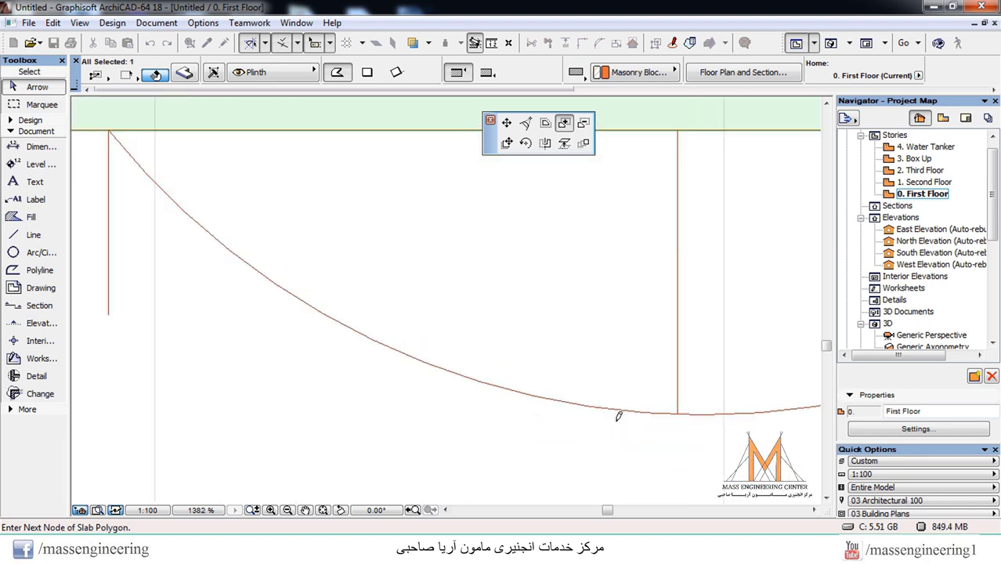
{"action": "left_click", "coordinate": [593, 405]}
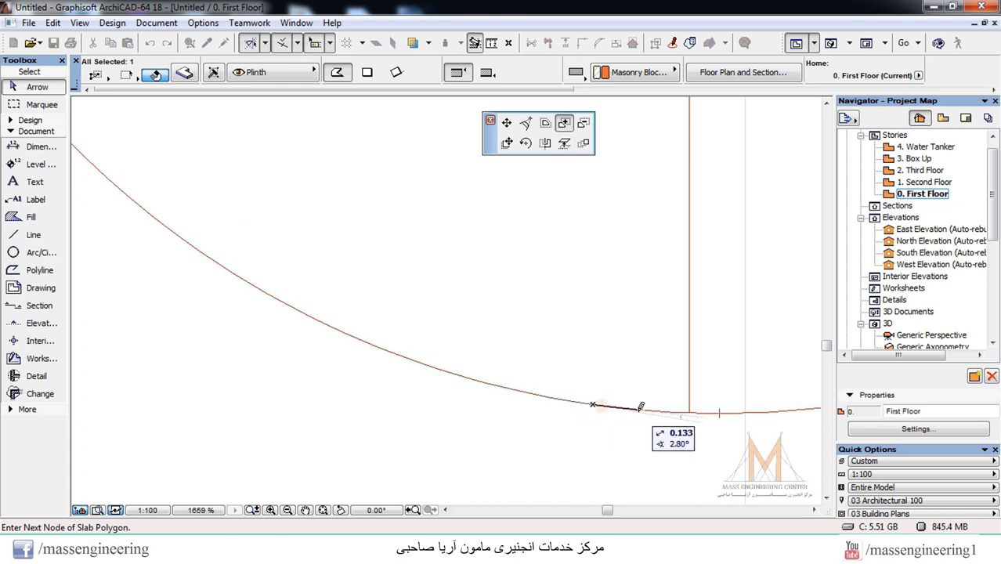
{"action": "left_click", "coordinate": [638, 410]}
{"action": "left_click", "coordinate": [694, 412]}
Step: Complete the slab addition along the rest of the left arc and add a matching area along the mirrored right arc
{"action": "scroll", "coordinate": [398, 420], "scroll_direction": "down", "scroll_amount": 4}
{"action": "scroll", "coordinate": [565, 412], "scroll_direction": "up", "scroll_amount": 3}
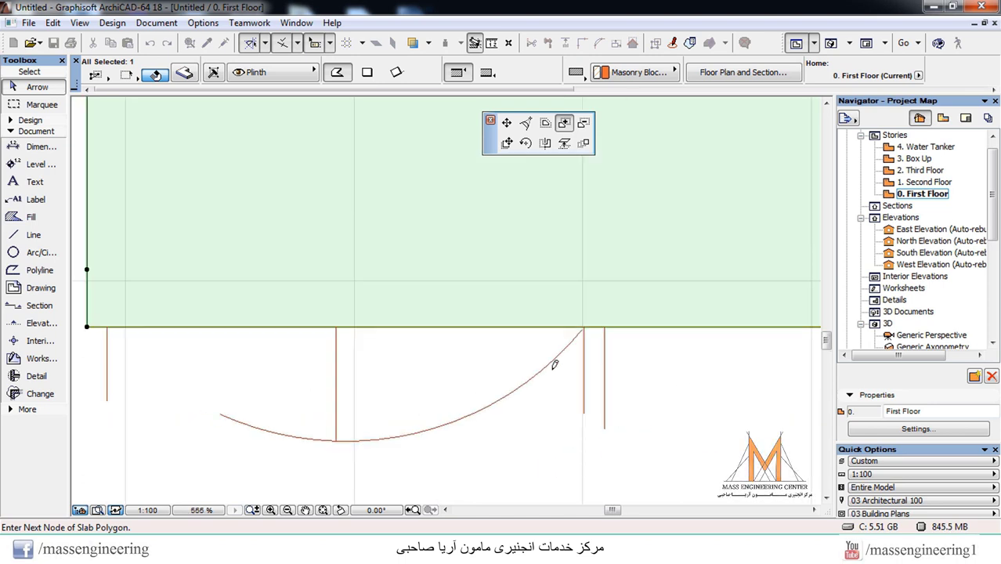
{"action": "scroll", "coordinate": [553, 367], "scroll_direction": "up", "scroll_amount": 3}
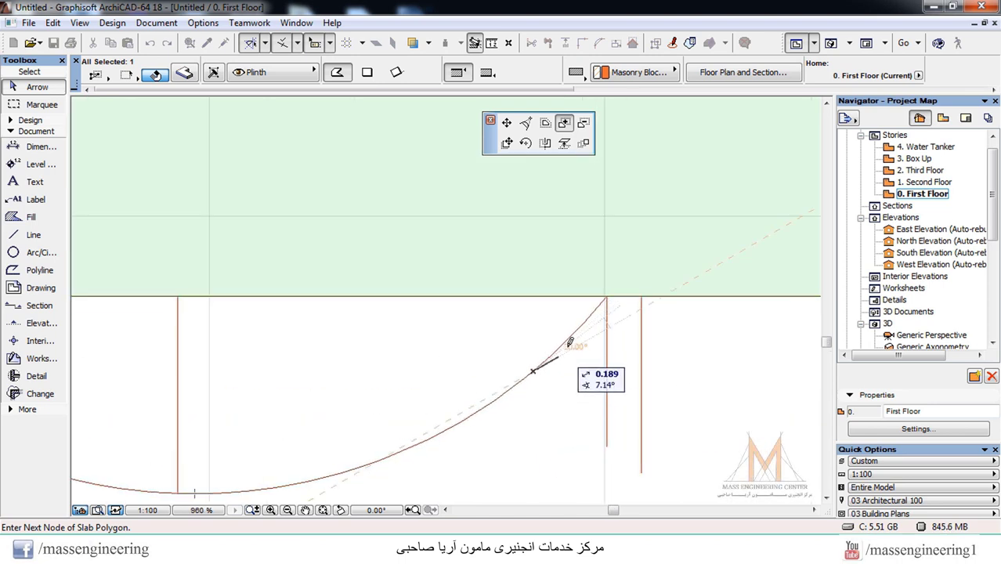
{"action": "left_click", "coordinate": [600, 303]}
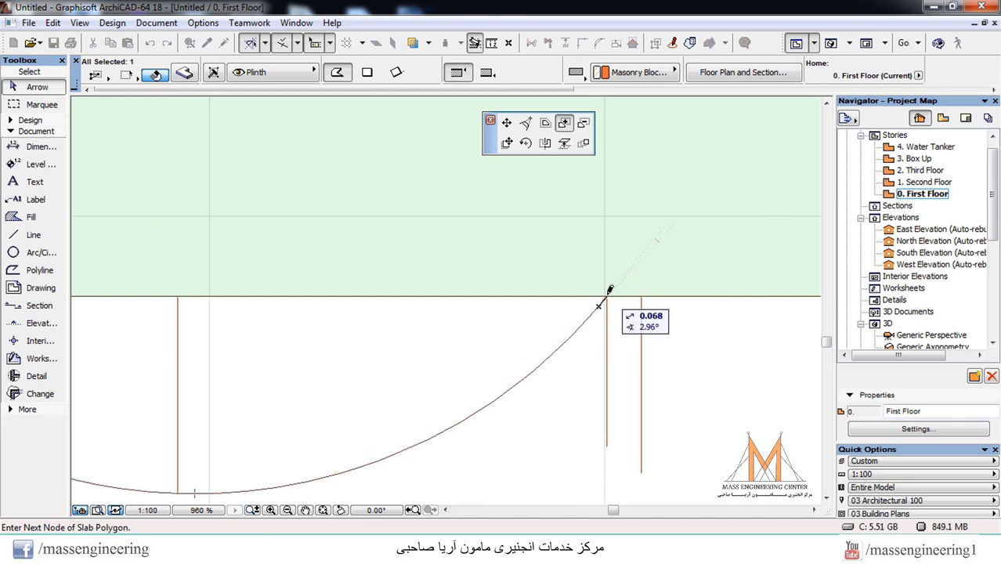
{"action": "scroll", "coordinate": [601, 297], "scroll_direction": "down", "scroll_amount": 4}
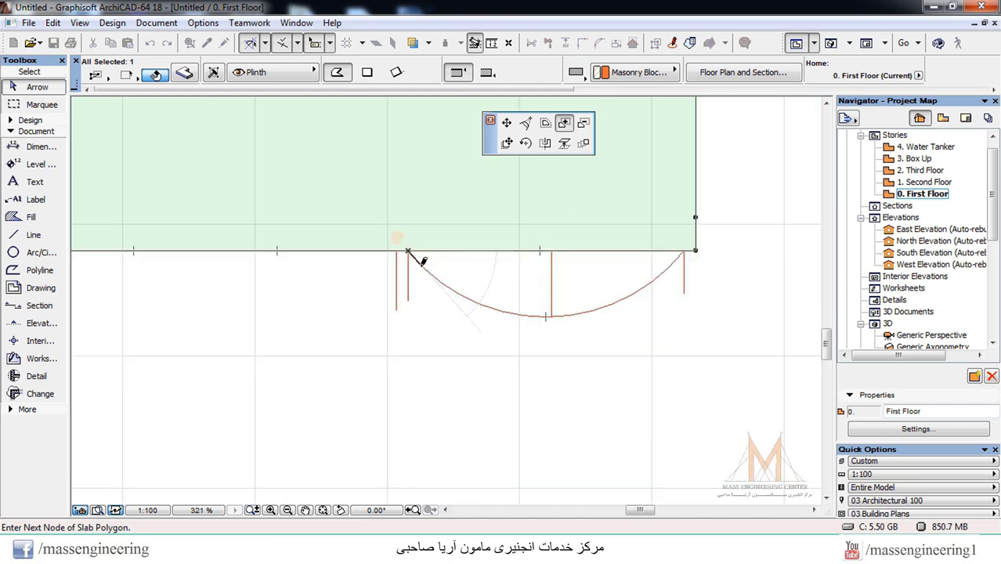
{"action": "left_click", "coordinate": [475, 303]}
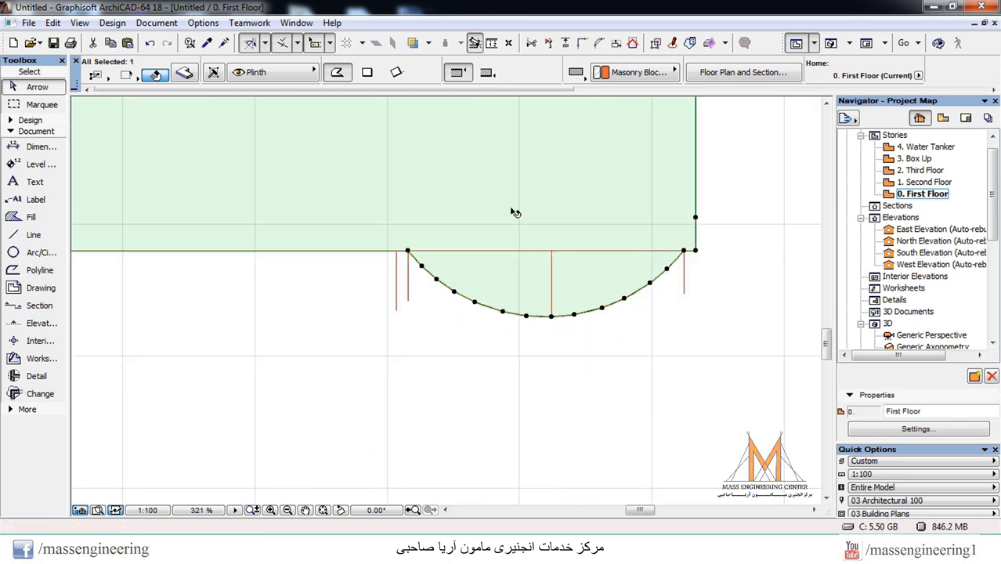
Step: Inspect the plinth slab's two curved extensions in the 3D view and return to the First Floor plan
{"action": "left_click", "coordinate": [831, 43]}
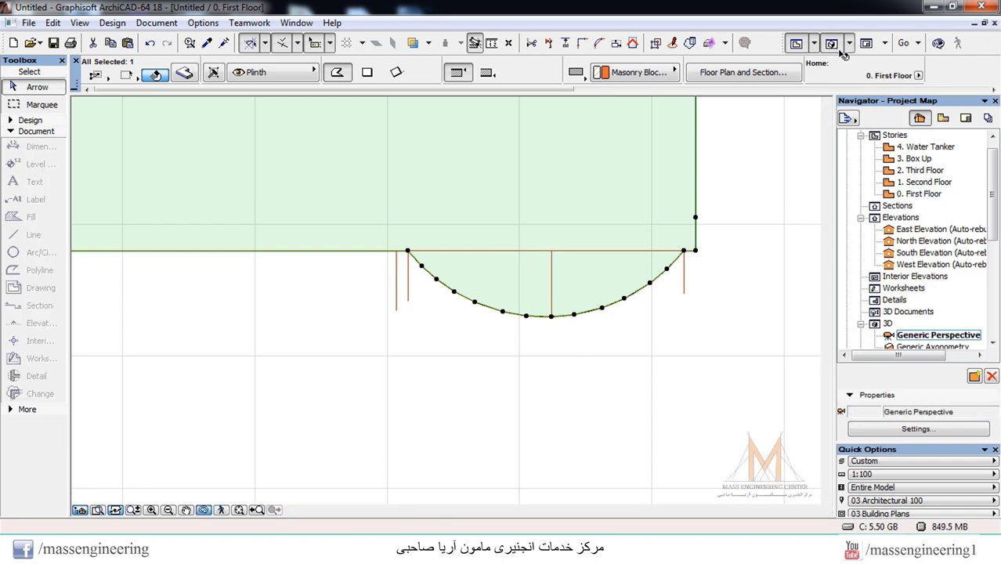
{"action": "scroll", "coordinate": [309, 282], "scroll_direction": "down", "scroll_amount": 5}
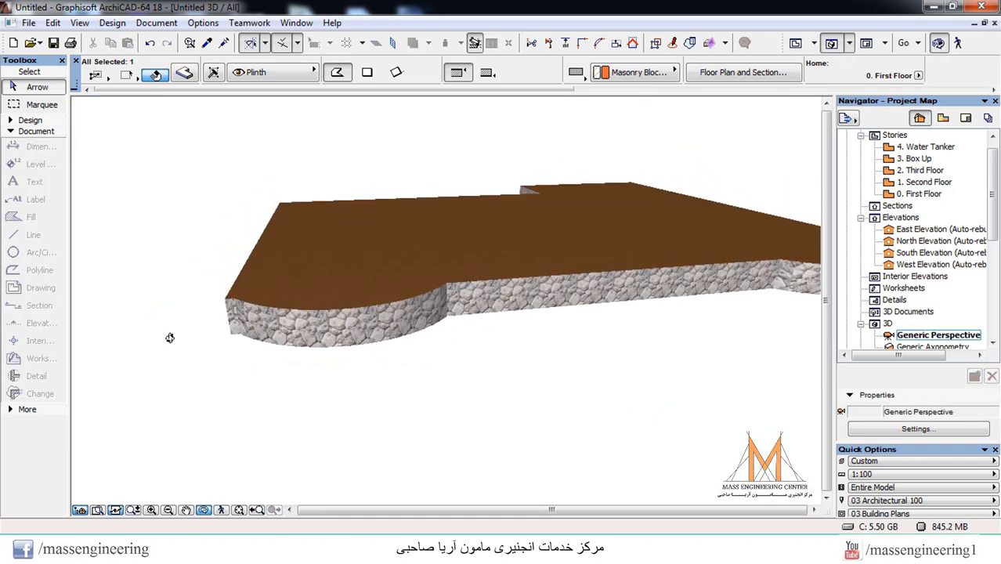
{"action": "middle_click_drag", "start_coordinate": [474, 272], "coordinate": [283, 375], "text": "shift"}
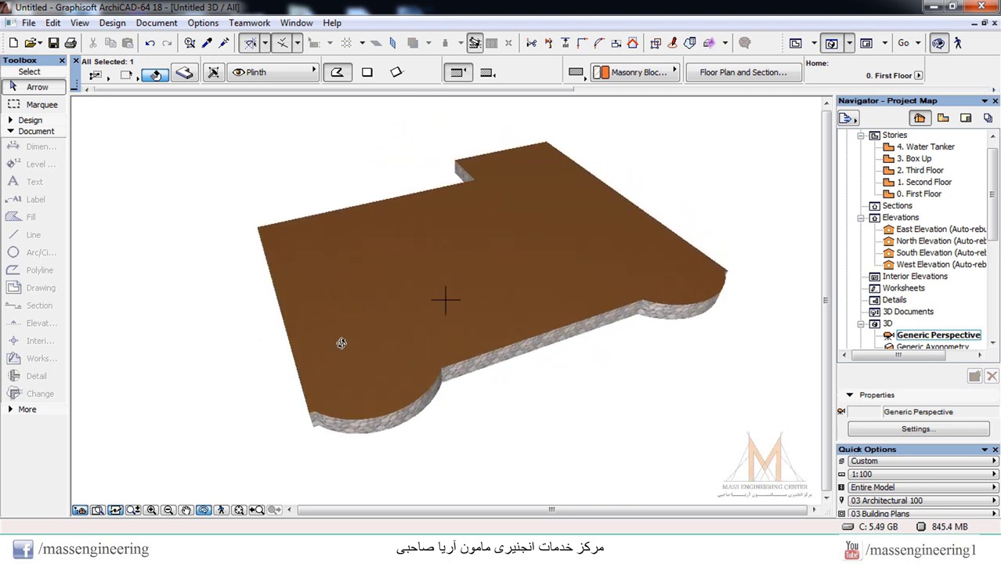
{"action": "left_click", "coordinate": [796, 43]}
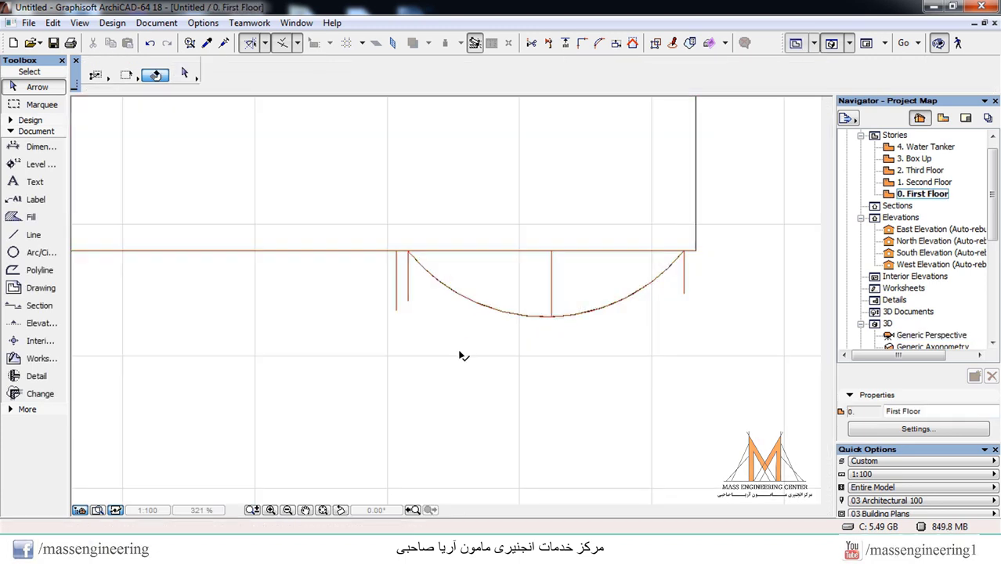
{"action": "scroll", "coordinate": [463, 291], "scroll_direction": "down", "scroll_amount": 3}
{"action": "left_click_drag", "start_coordinate": [410, 279], "coordinate": [364, 357]}
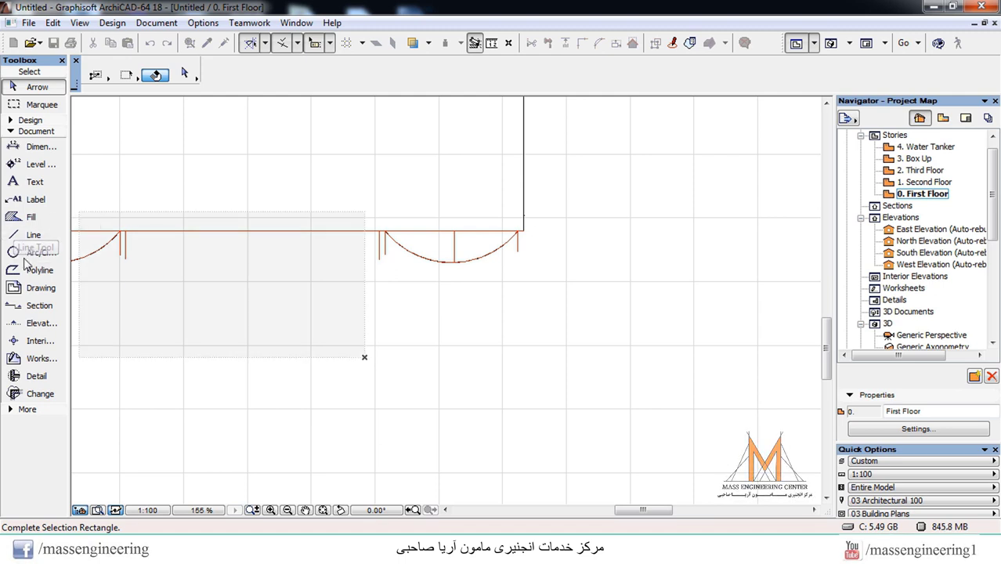
{"action": "left_click", "coordinate": [29, 120]}
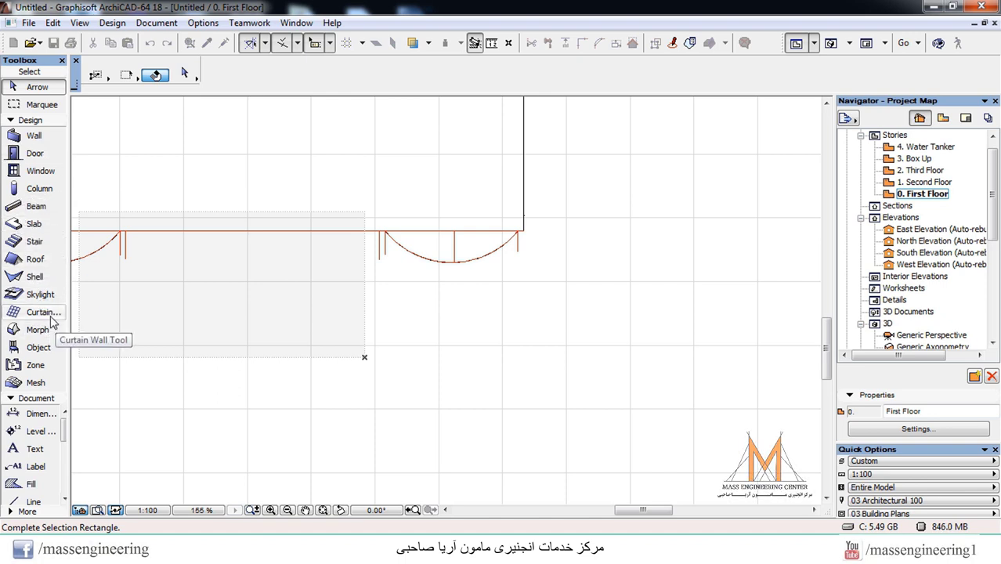
{"action": "left_click", "coordinate": [10, 121]}
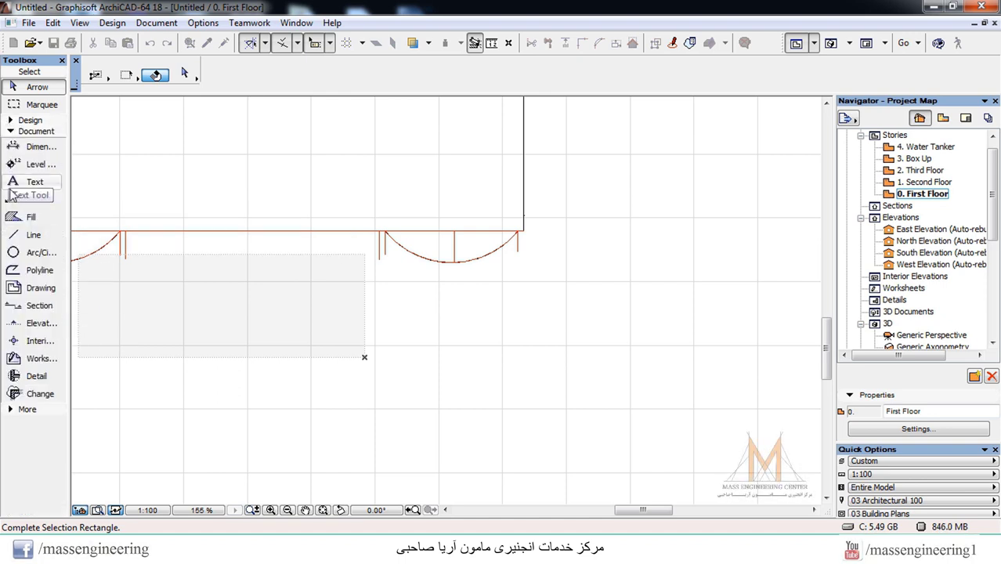
Step: Start an irregular polyline in the empty area below the plinth slab's lower edge, running it around the slab's lower right corner
{"action": "left_click", "coordinate": [33, 252]}
{"action": "left_click", "coordinate": [33, 234]}
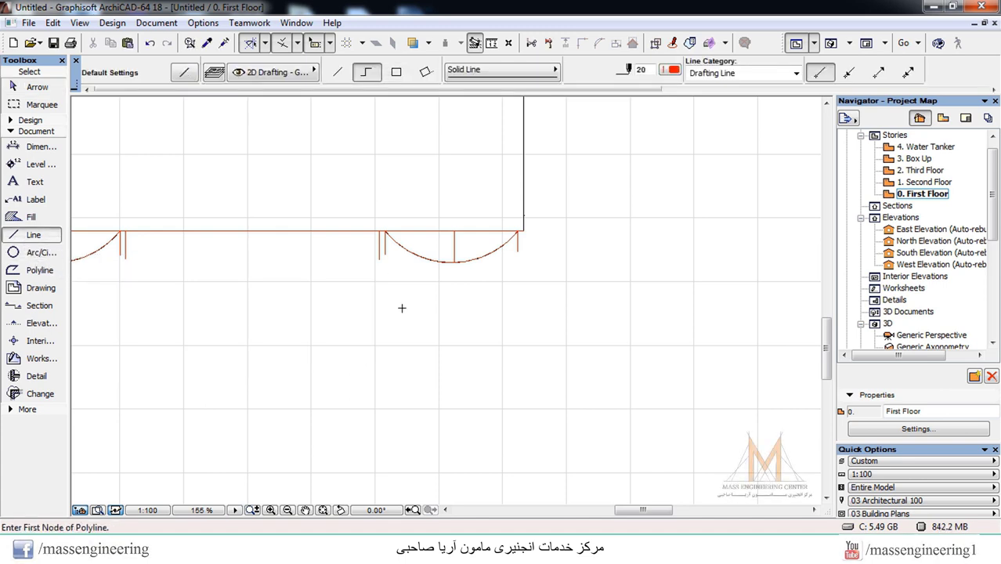
{"action": "left_click", "coordinate": [407, 389]}
{"action": "left_click", "coordinate": [407, 316]}
{"action": "left_click", "coordinate": [600, 316]}
{"action": "left_click", "coordinate": [588, 370]}
{"action": "left_click", "coordinate": [712, 370]}
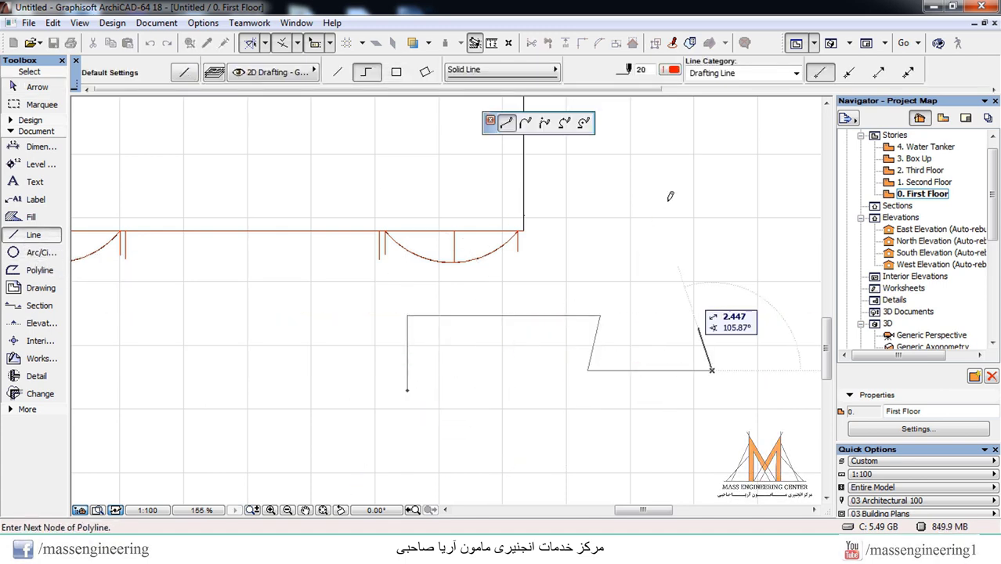
{"action": "left_click", "coordinate": [663, 186]}
{"action": "scroll", "coordinate": [613, 178], "scroll_direction": "down", "scroll_amount": 3}
{"action": "left_click", "coordinate": [743, 193]}
{"action": "left_click", "coordinate": [779, 403]}
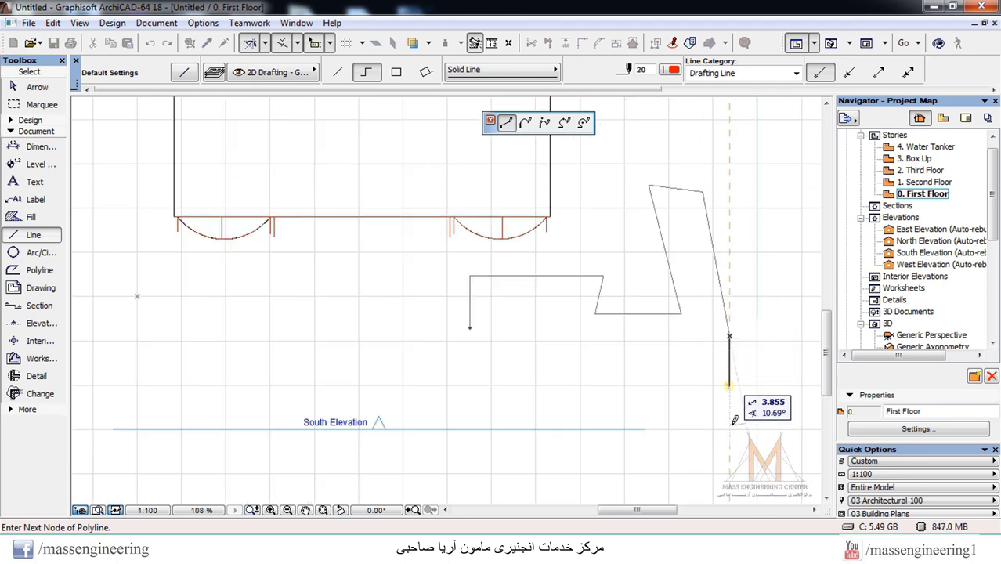
Step: Continue the irregular polyline back along its lower side with a notch and close it at its starting node
{"action": "left_click", "coordinate": [730, 425]}
{"action": "left_click", "coordinate": [530, 391]}
{"action": "left_click", "coordinate": [529, 345]}
{"action": "left_click", "coordinate": [476, 383]}
{"action": "left_click", "coordinate": [431, 372]}
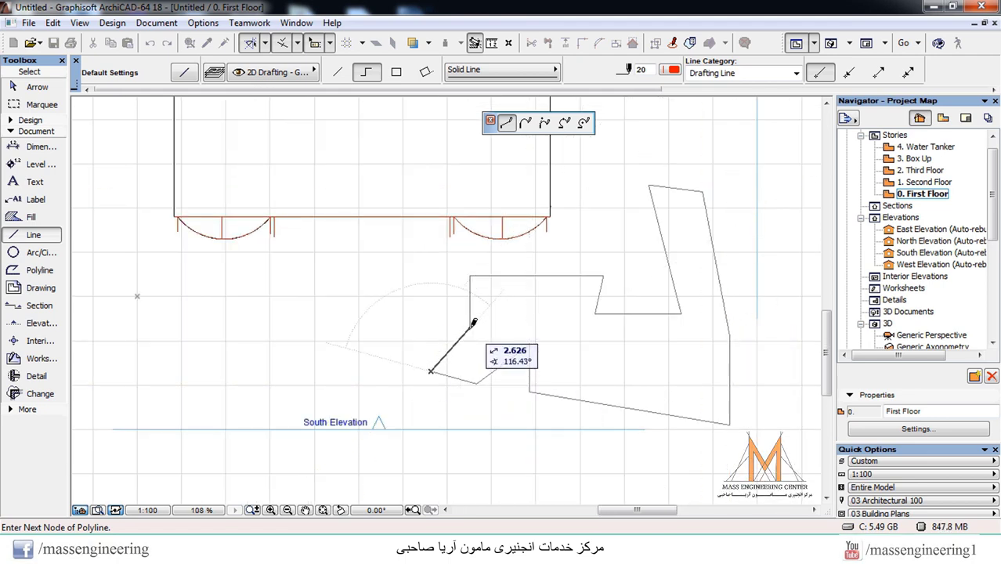
{"action": "left_click", "coordinate": [471, 326]}
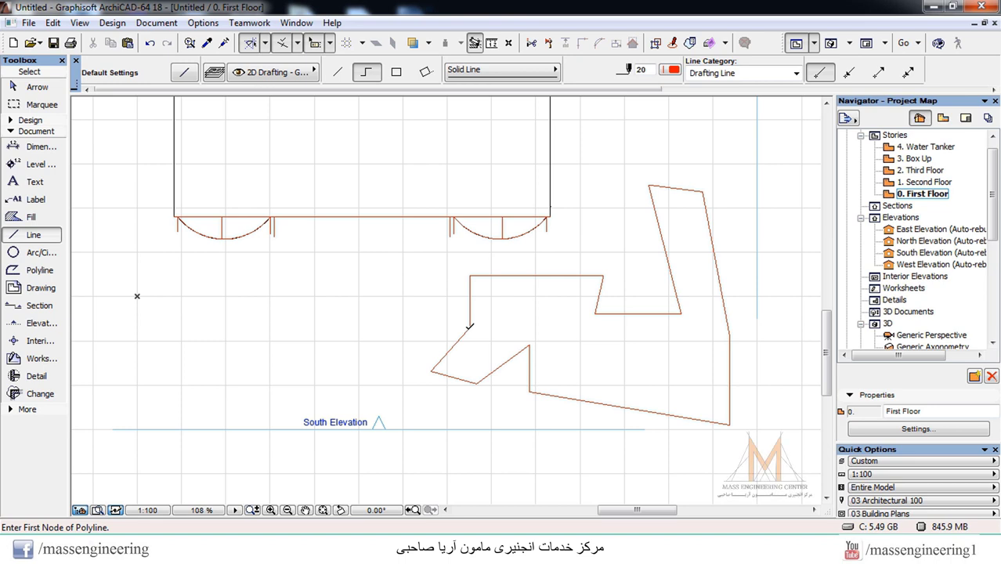
{"action": "key", "text": "Escape"}
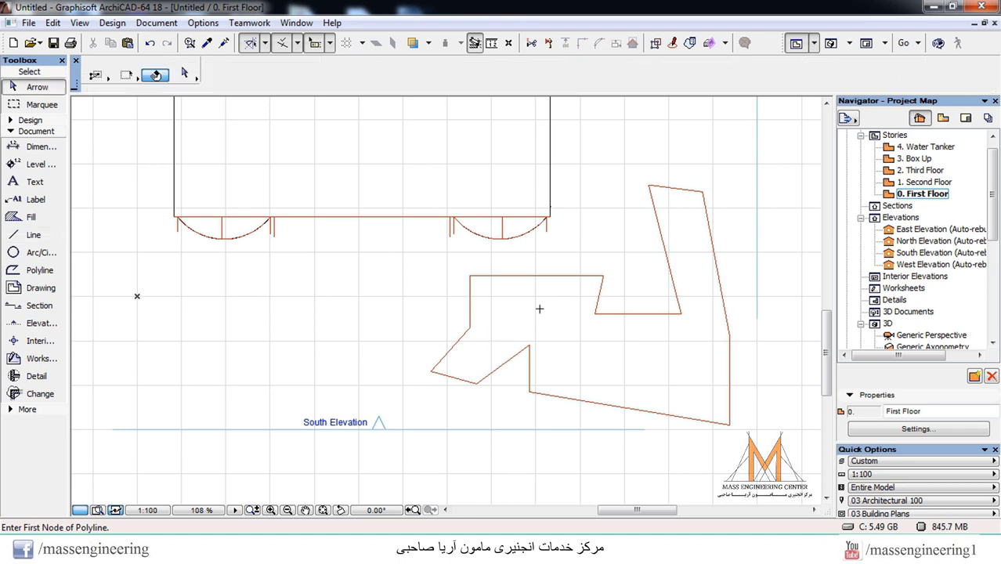
Step: Fill the closed irregular outline with a Morph by detecting its boundary from an inside point
{"action": "left_click", "coordinate": [12, 121]}
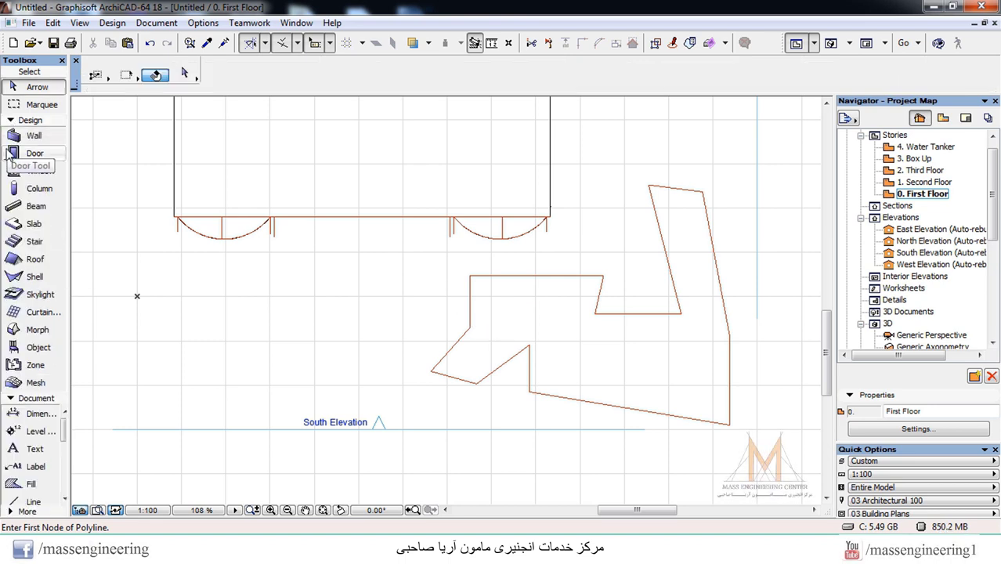
{"action": "left_click", "coordinate": [37, 330]}
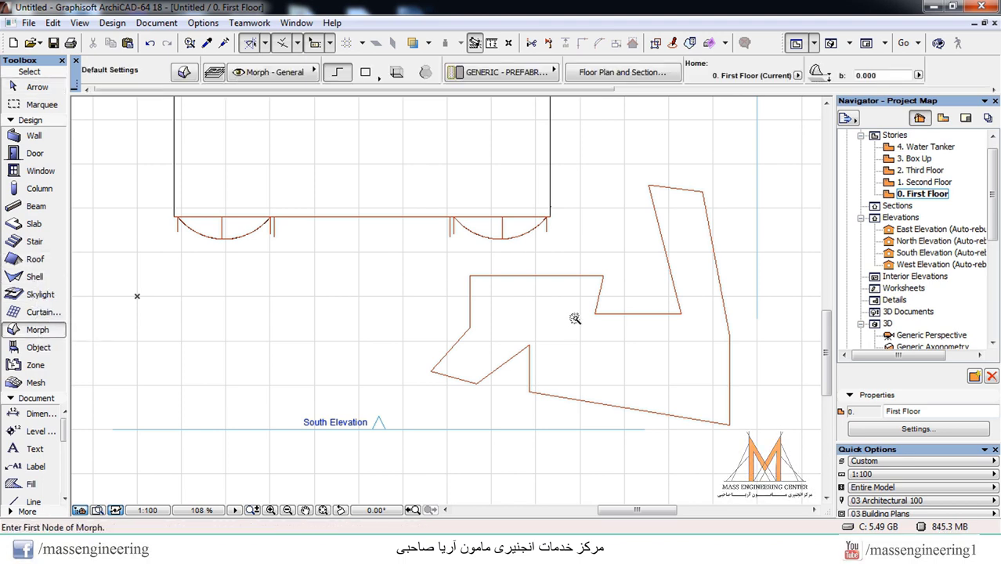
{"action": "left_click", "coordinate": [575, 318]}
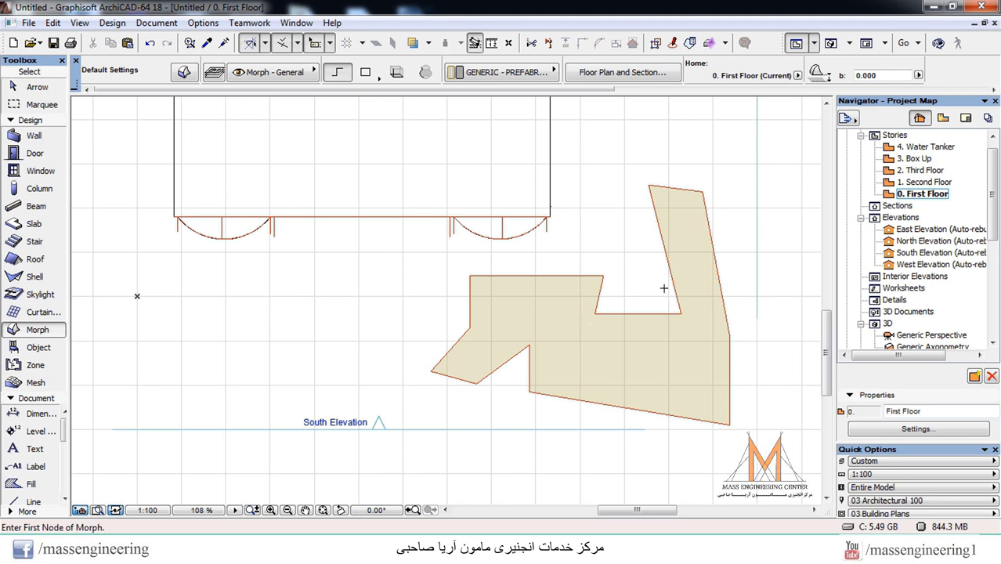
{"action": "key", "text": "Escape"}
Step: Switch to the 3D view, frame the flat morph beside the plinth slab and select it
{"action": "left_click", "coordinate": [829, 44]}
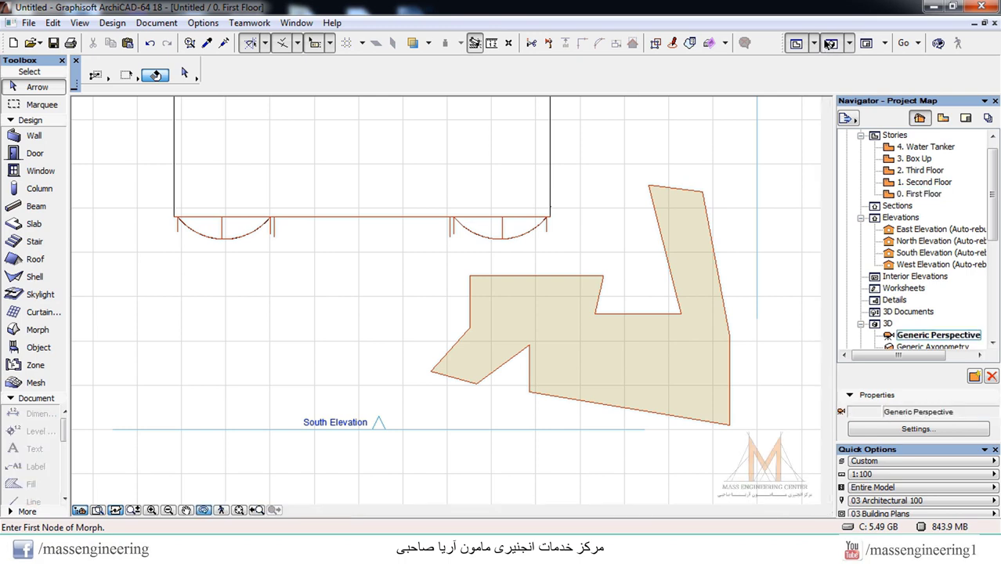
{"action": "scroll", "coordinate": [298, 189], "scroll_direction": "down", "scroll_amount": 3}
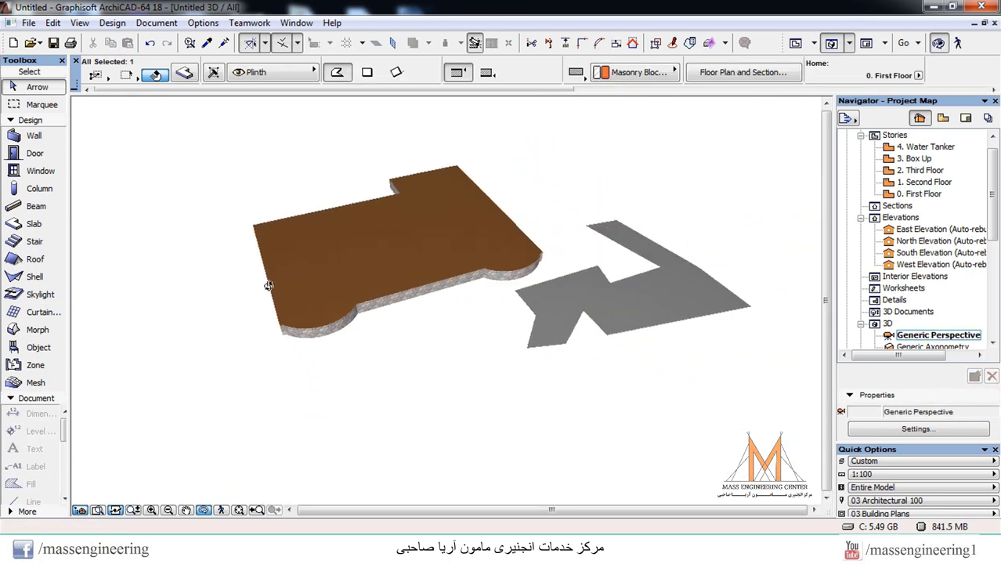
{"action": "scroll", "coordinate": [776, 324], "scroll_direction": "up", "scroll_amount": 4}
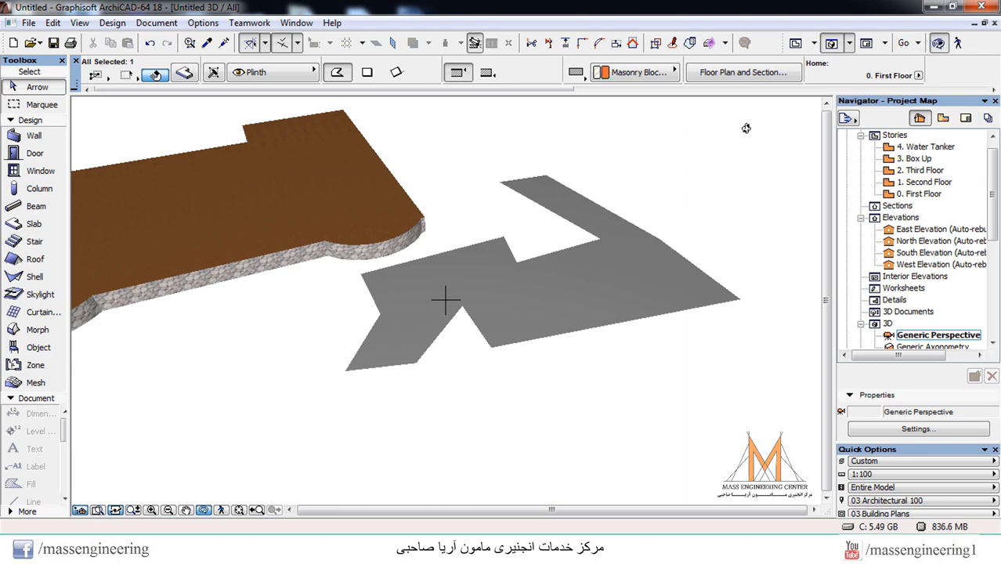
{"action": "left_click", "coordinate": [938, 44]}
{"action": "left_click", "coordinate": [615, 239]}
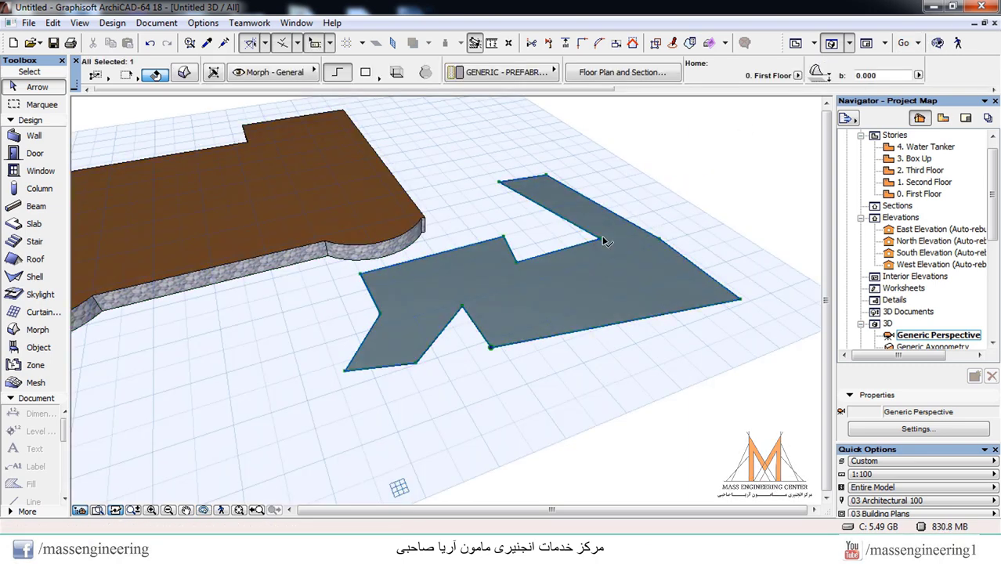
{"action": "right_click", "coordinate": [604, 242]}
{"action": "key", "text": "Escape"}
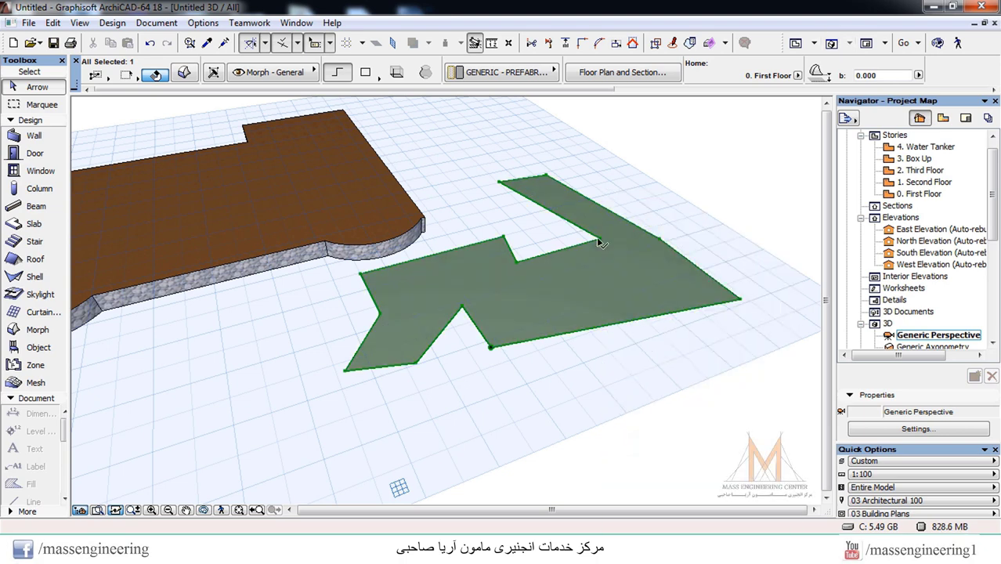
Step: Push the selected morph's face downward by 0.75 with Push/Pull to turn it into a solid
{"action": "scroll", "coordinate": [604, 243], "scroll_direction": "up", "scroll_amount": 3}
{"action": "left_click", "coordinate": [604, 244]}
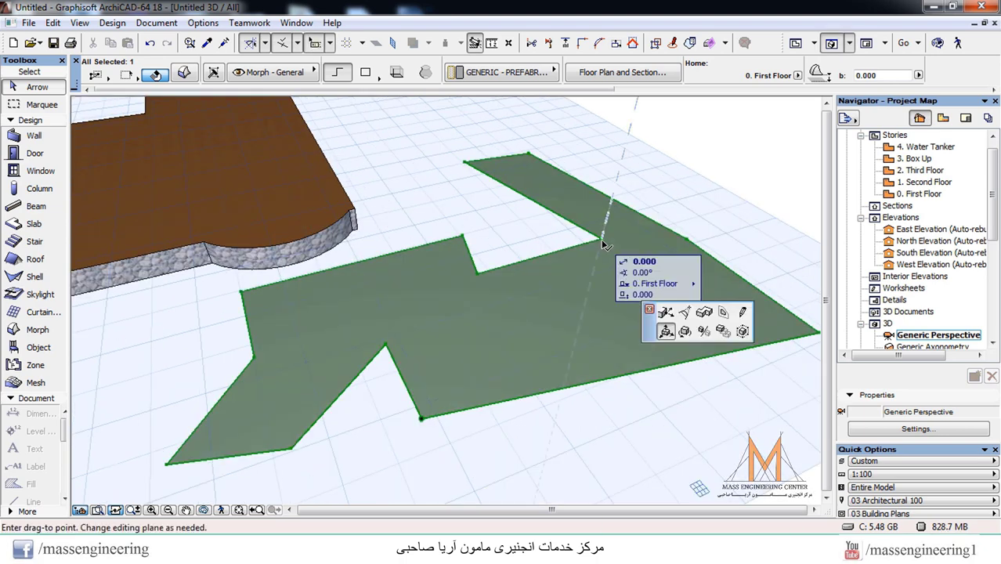
{"action": "left_click", "coordinate": [703, 311]}
{"action": "left_click", "coordinate": [702, 317]}
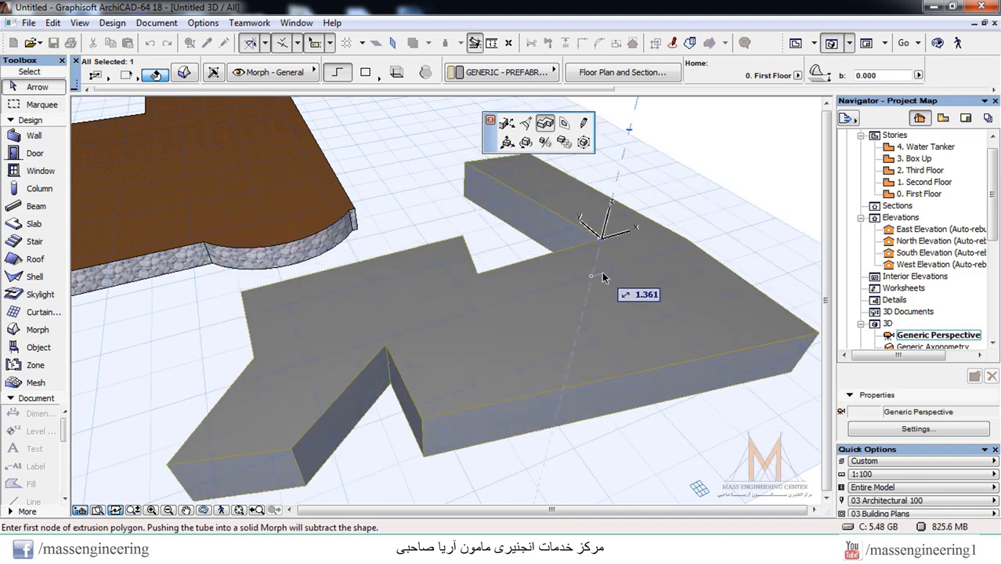
{"action": "type", "text": "0.75"}
{"action": "key", "text": "Return"}
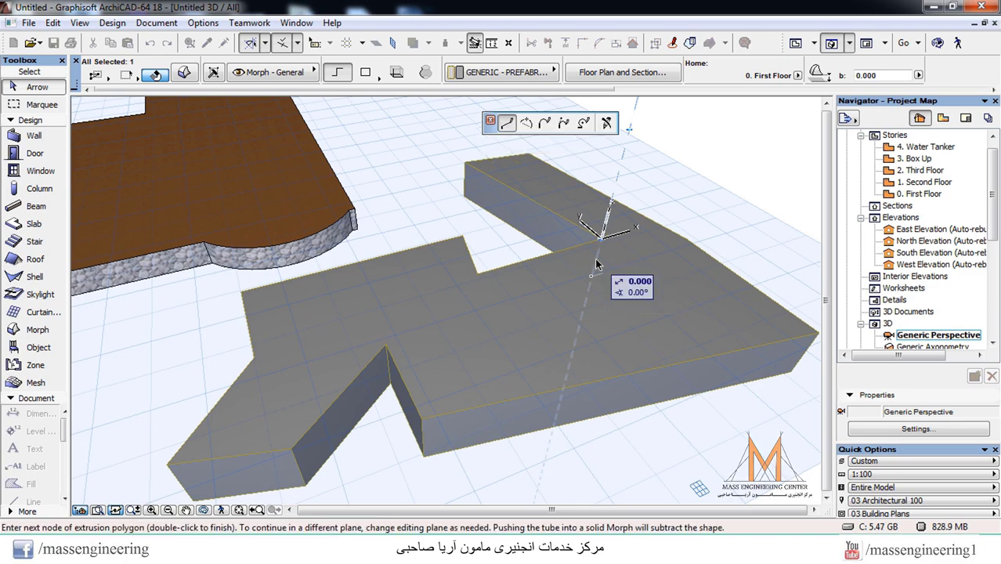
{"action": "scroll", "coordinate": [594, 259], "scroll_direction": "up", "scroll_amount": 2}
{"action": "right_click", "coordinate": [600, 271]}
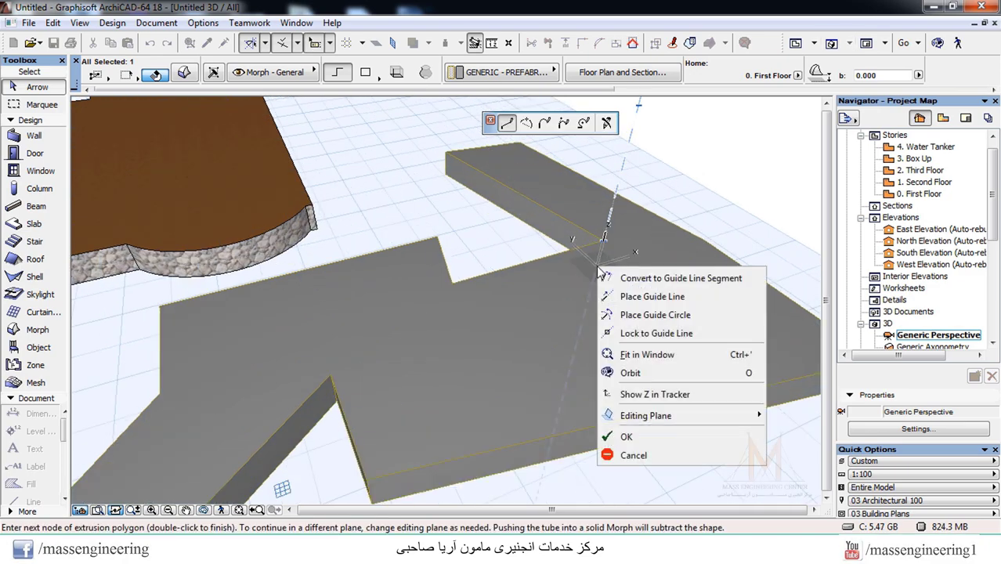
{"action": "left_click", "coordinate": [627, 436]}
{"action": "scroll", "coordinate": [558, 329], "scroll_direction": "down", "scroll_amount": 3}
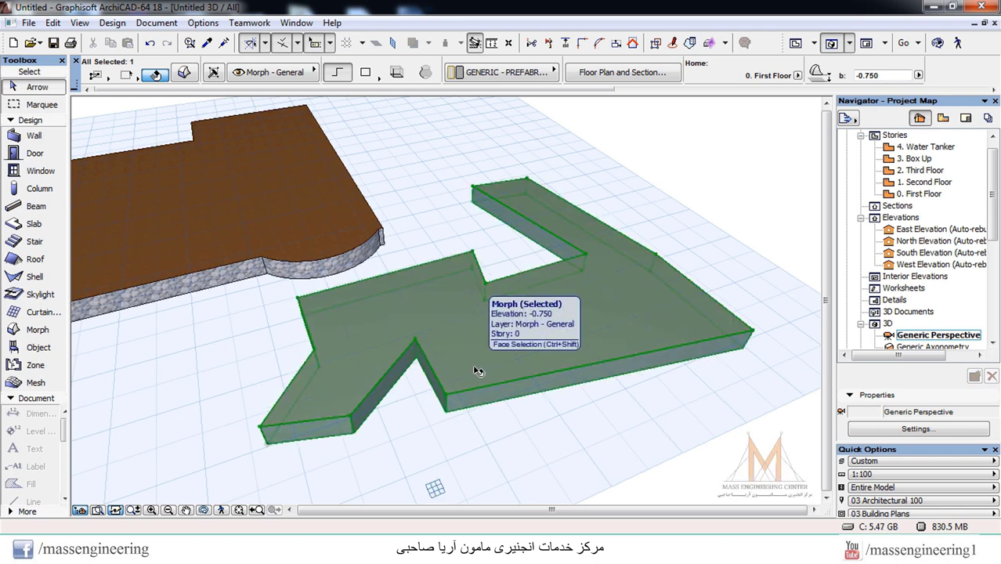
Step: Select the morph's top face, enable its surface override in the morph settings and browse the available surfaces towards the stone, tile and wood entries
{"action": "key", "text": "ctrl+shift"}
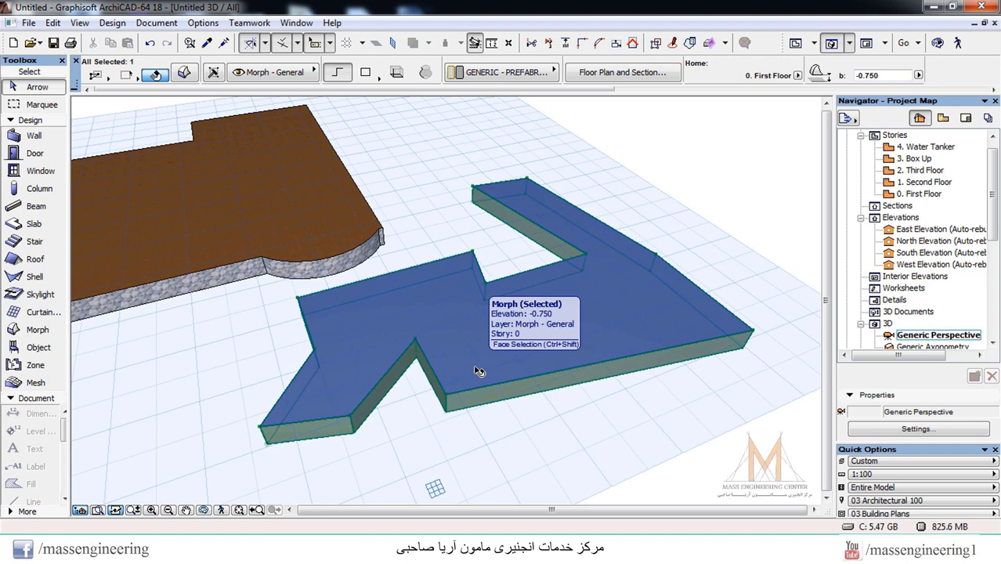
{"action": "right_click", "coordinate": [605, 194]}
{"action": "left_click", "coordinate": [631, 204]}
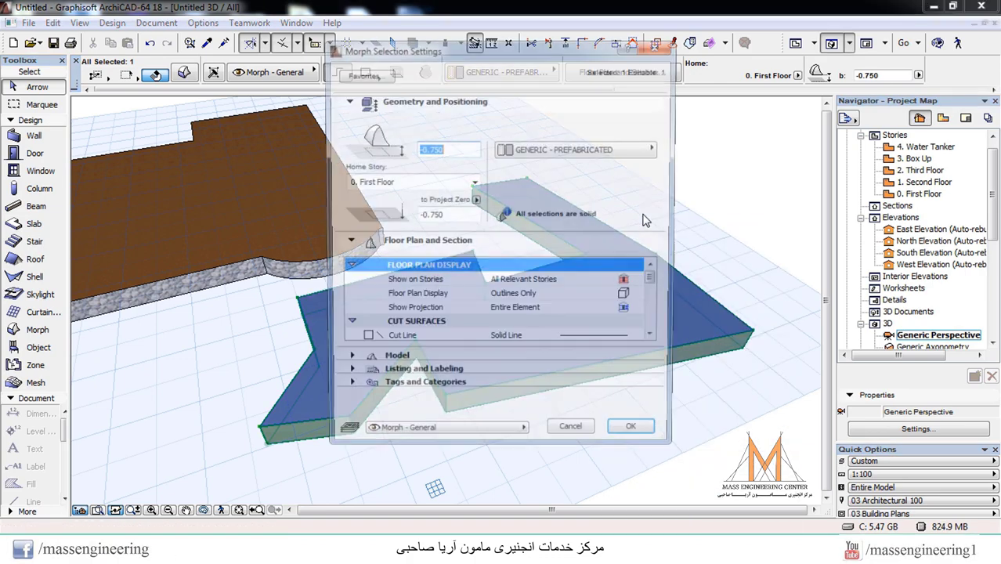
{"action": "left_click", "coordinate": [362, 357]}
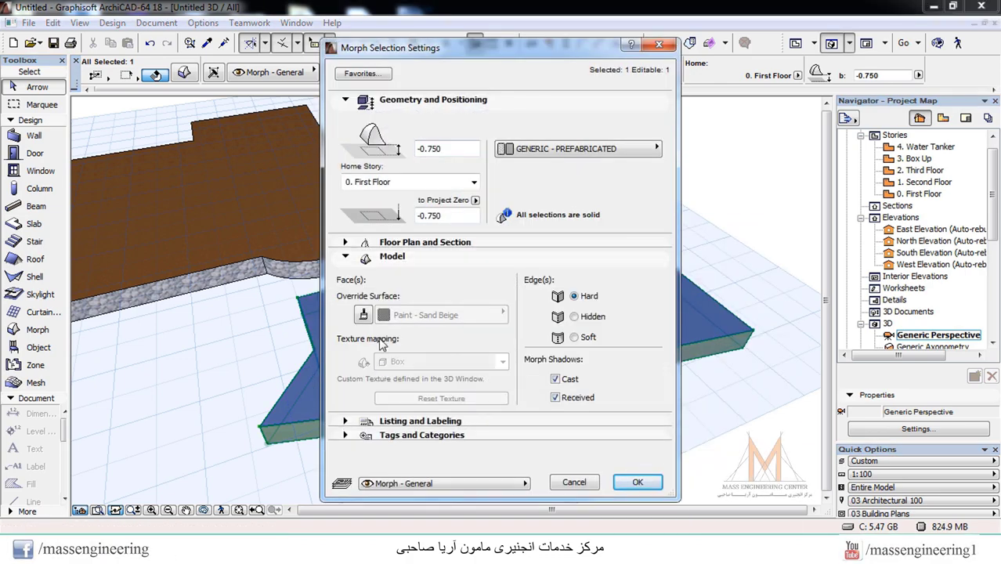
{"action": "left_click", "coordinate": [363, 317]}
{"action": "left_click", "coordinate": [420, 318]}
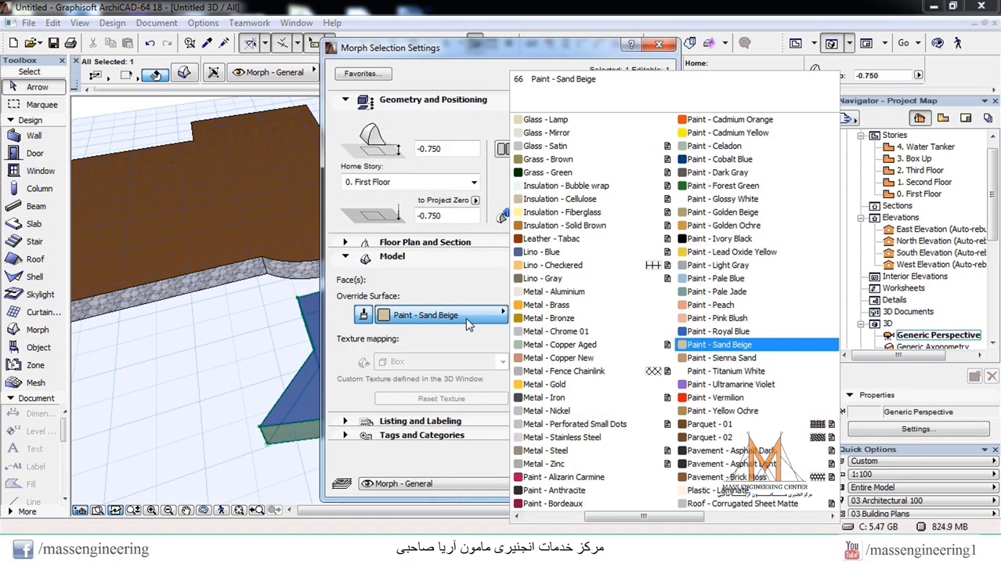
{"action": "scroll", "coordinate": [698, 368], "scroll_direction": "down", "scroll_amount": 3}
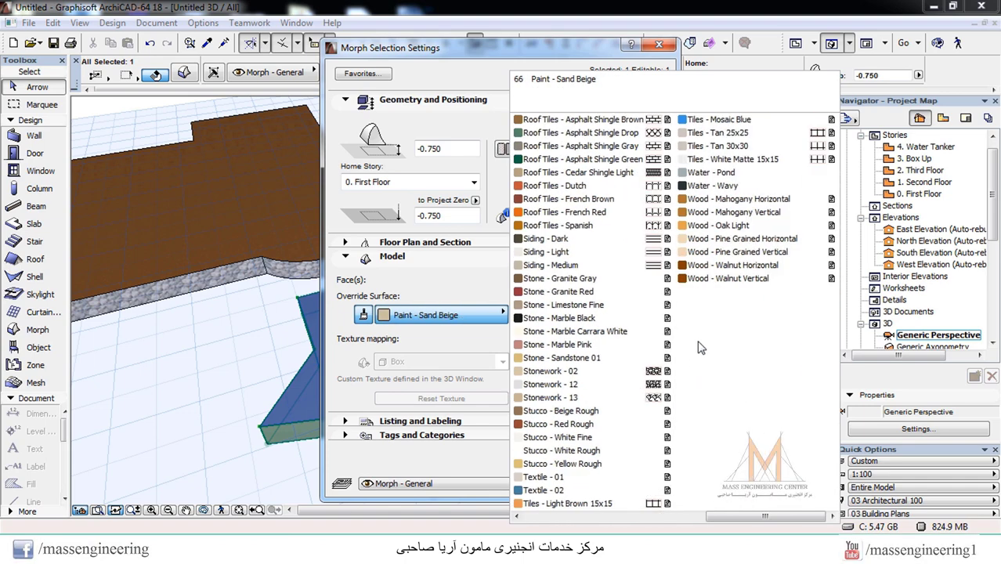